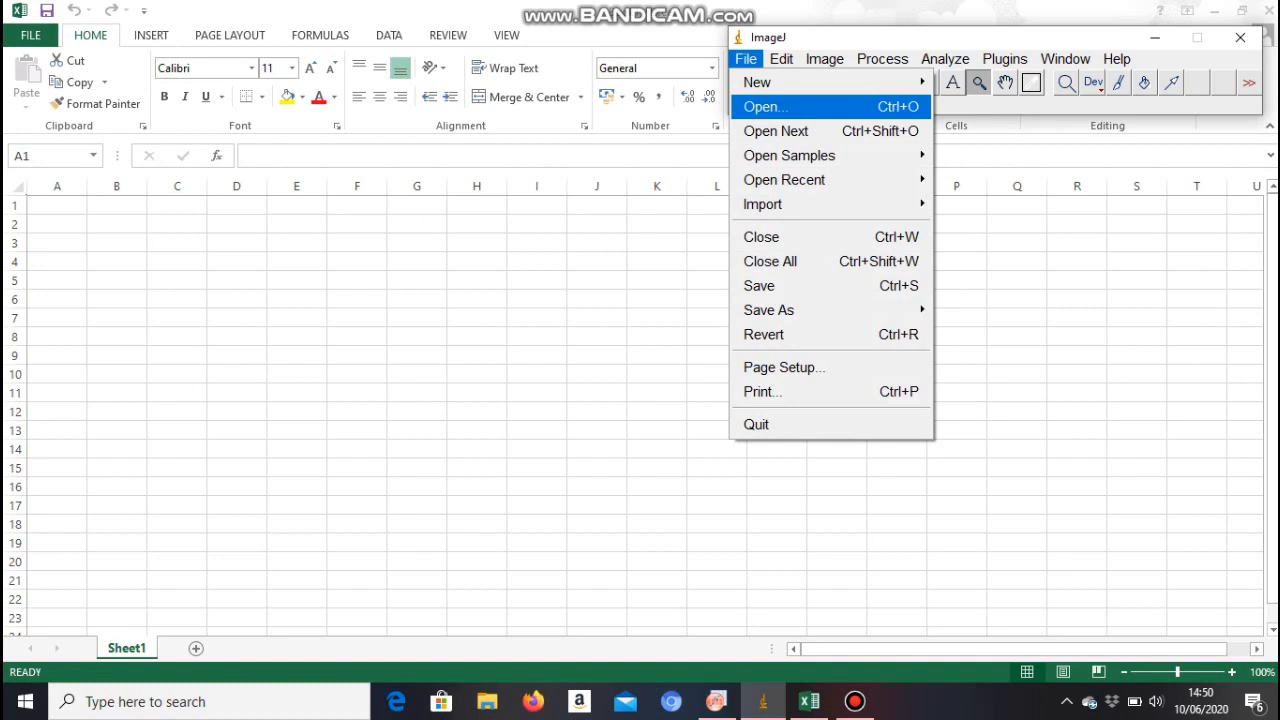
Step: Open the image Kelompok_8_Data_SEM.jpg and reposition its window over the spreadsheet
mouse_move(781, 59)
left_click(767, 107)
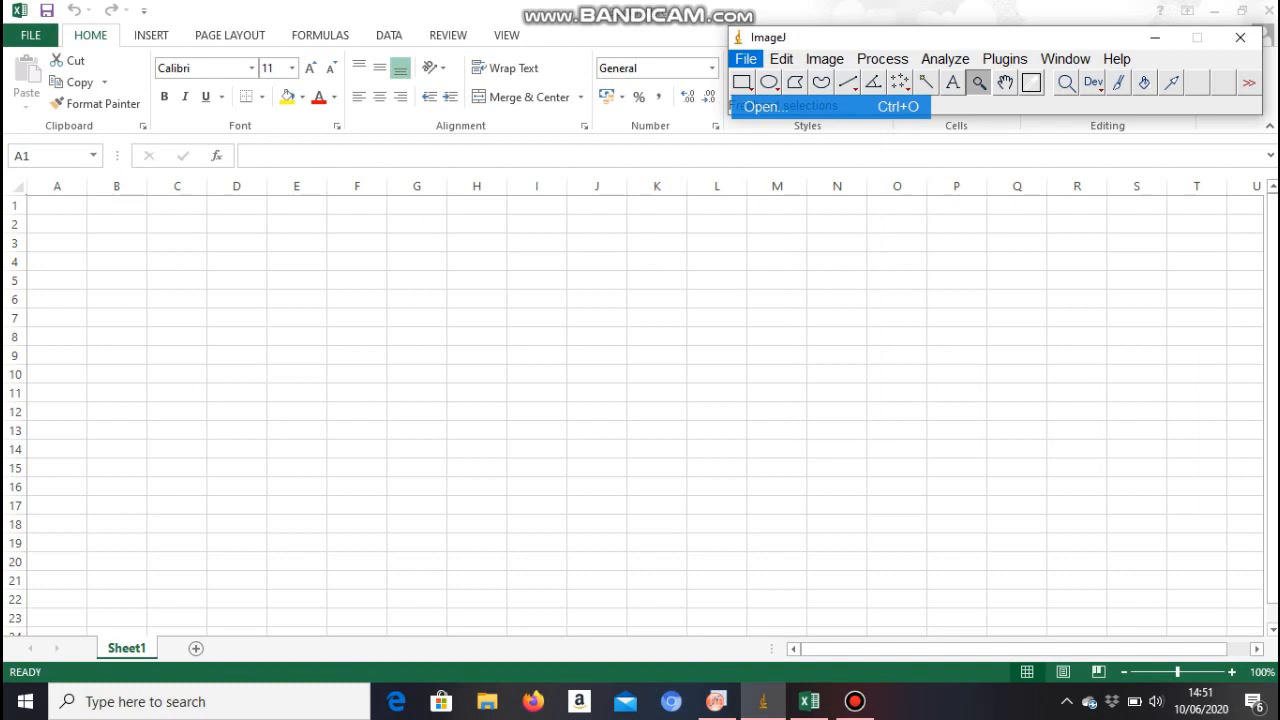
left_click(157, 150)
key("Return")
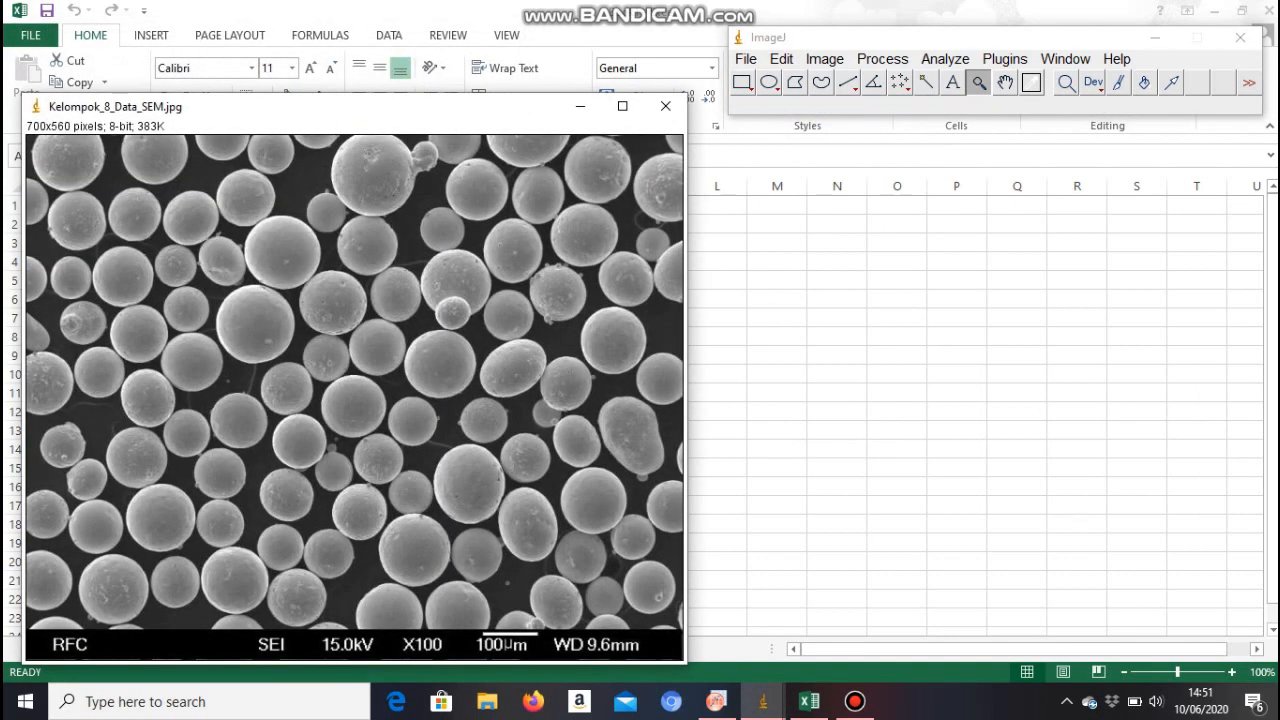
left_click_drag(425, 112, 446, 81)
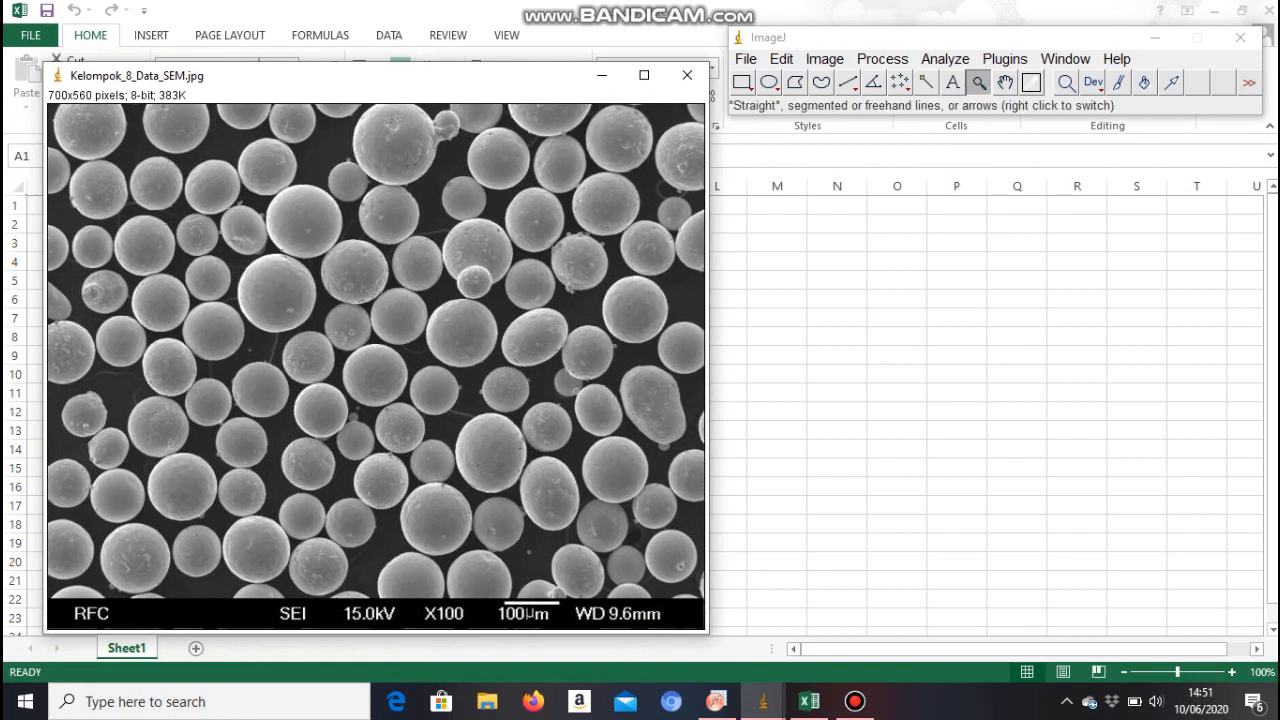
Step: Remove the existing scale from the SEM image in the Set Scale settings
left_click(945, 59)
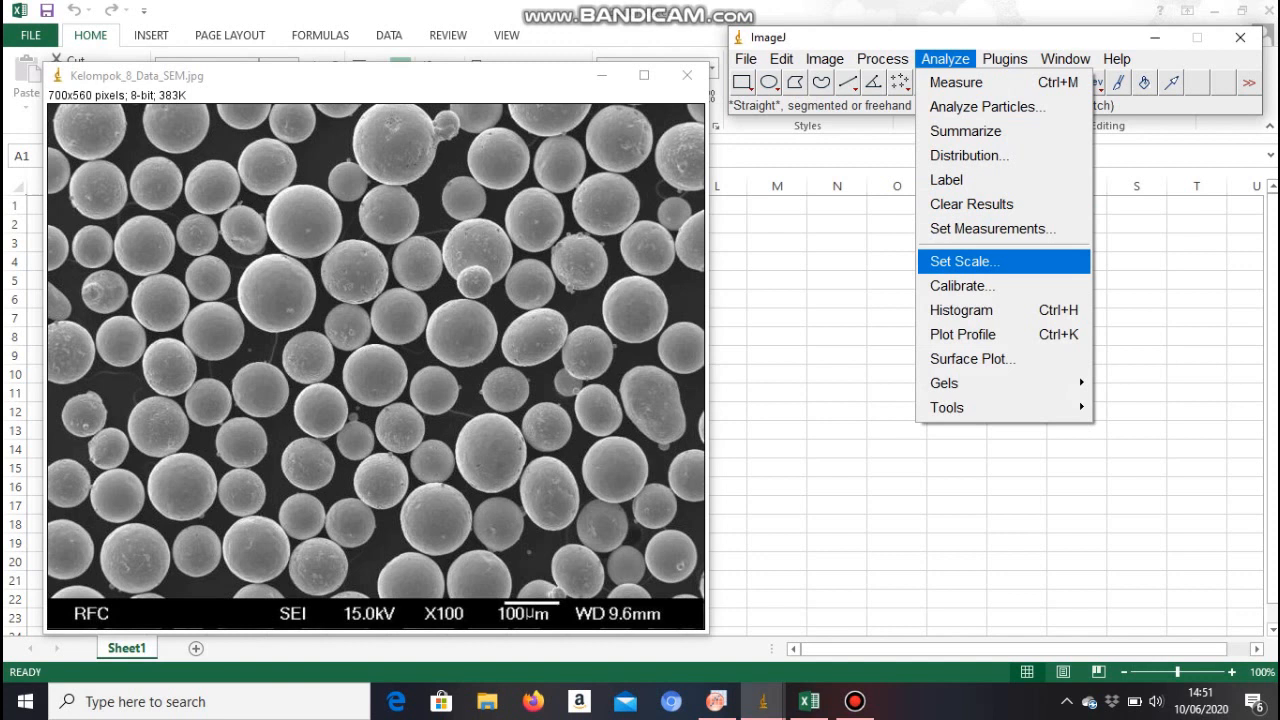
left_click(965, 262)
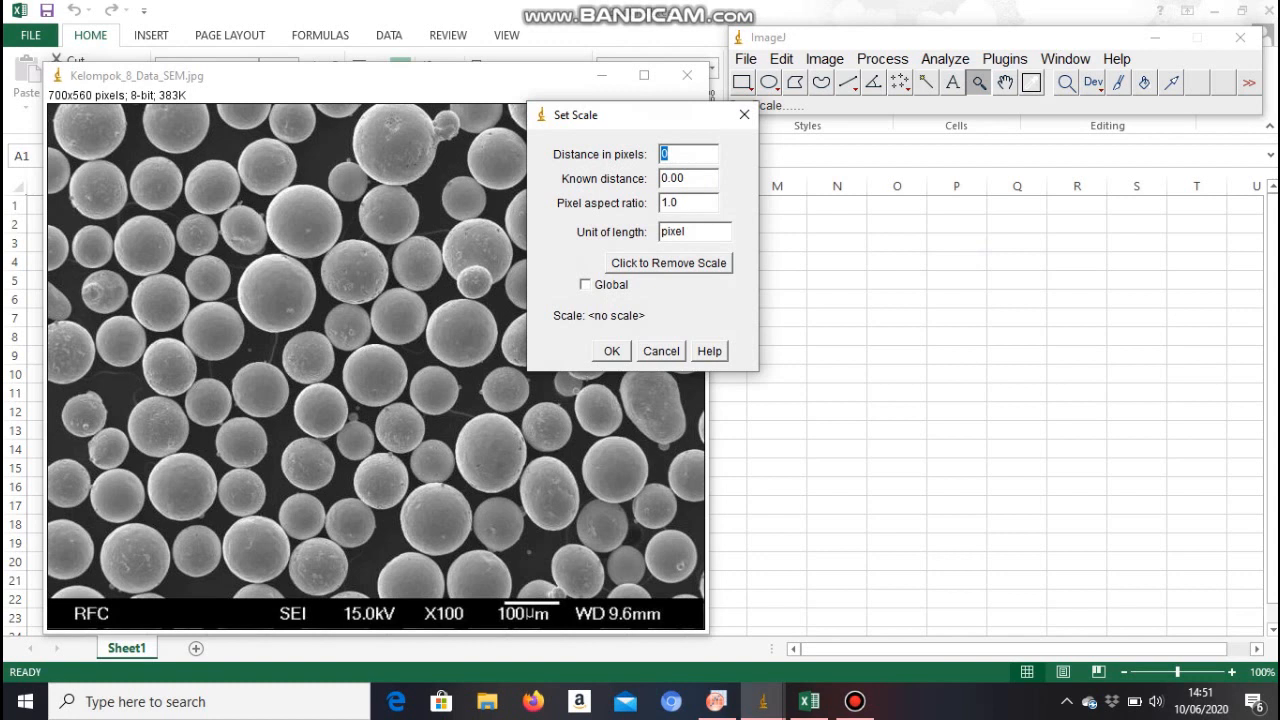
left_click(668, 263)
left_click(611, 351)
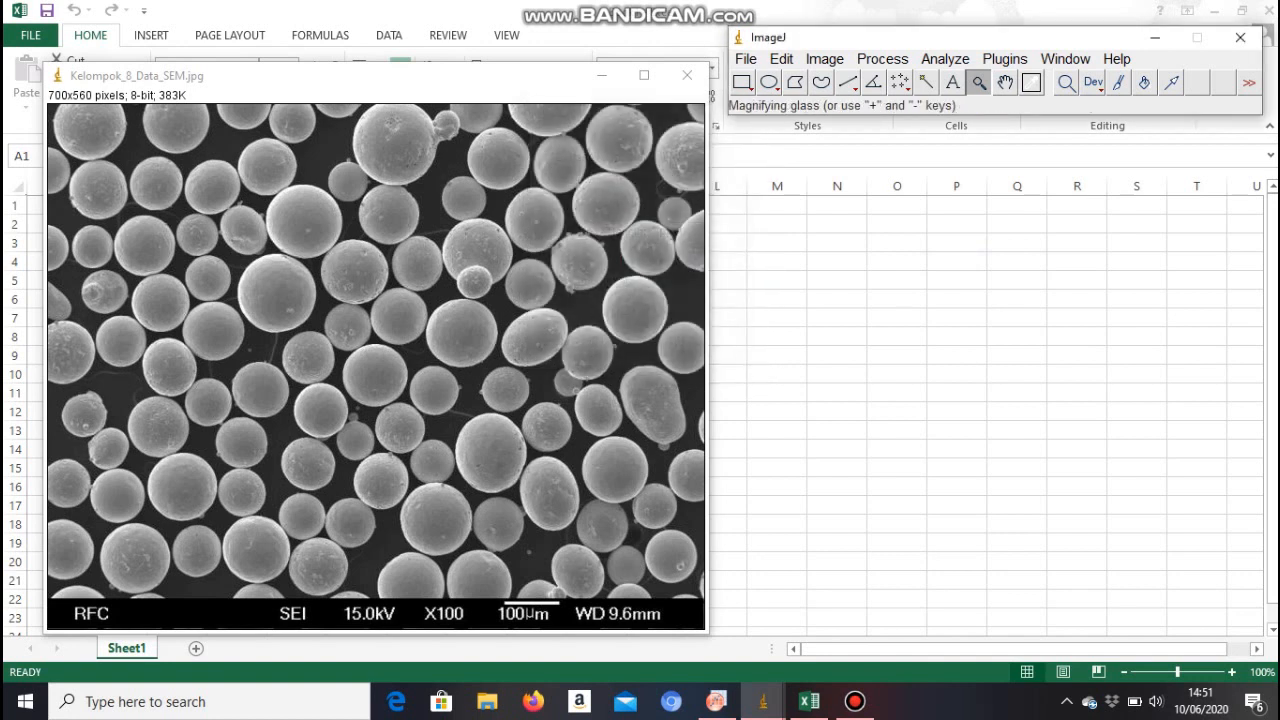
Step: Draw a straight line about 58 pixels long along the image's 100 µm scale bar, from end to end
left_click(522, 611)
left_click(522, 611)
left_click(346, 590)
left_click(346, 590)
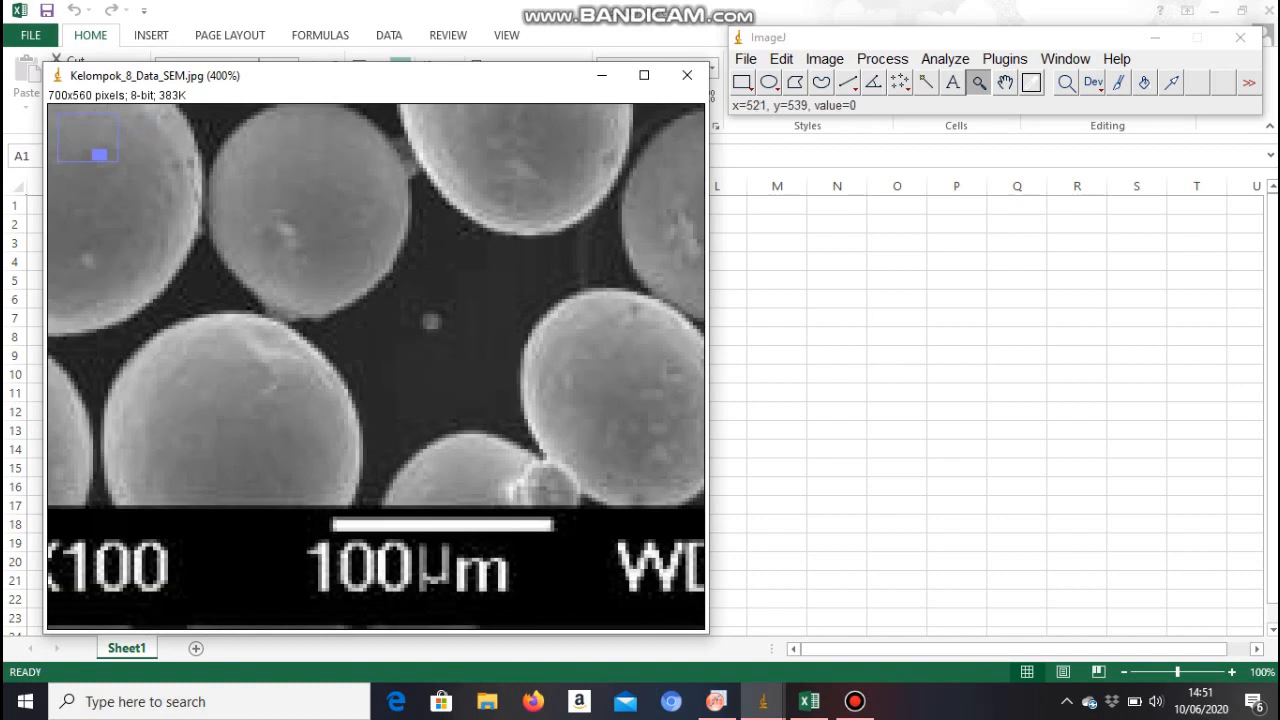
left_click(466, 550)
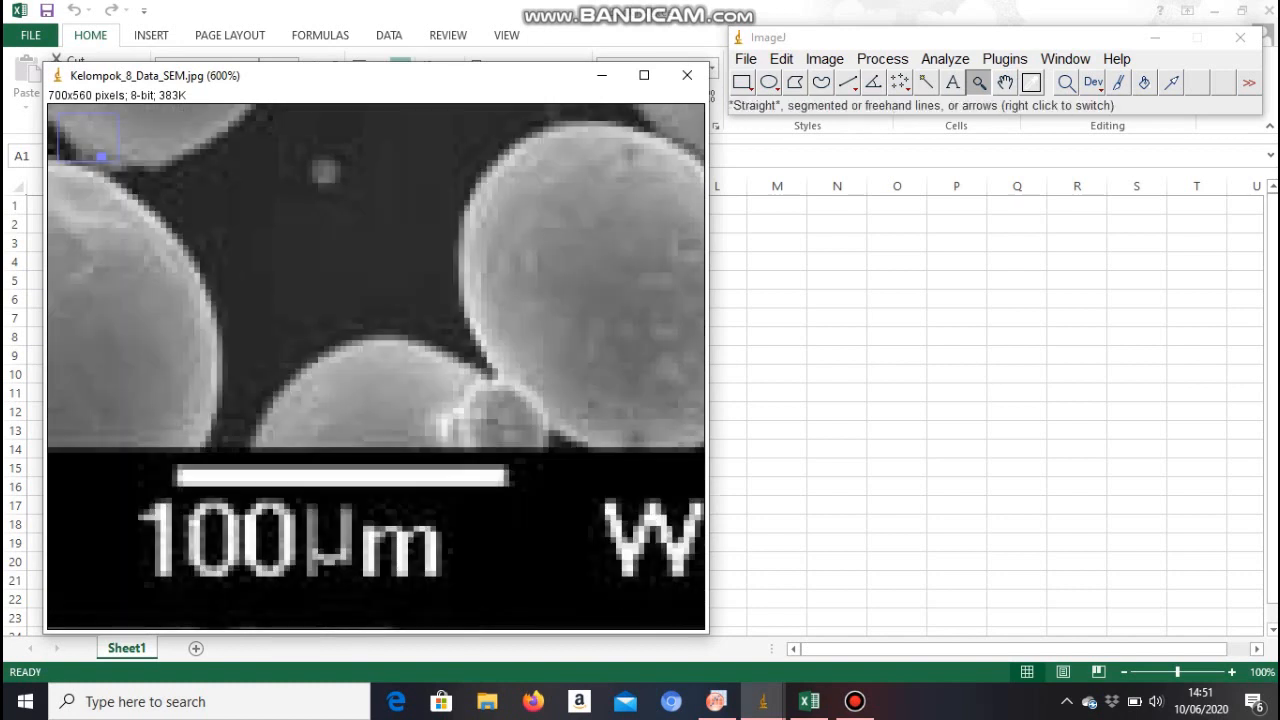
left_click(848, 82)
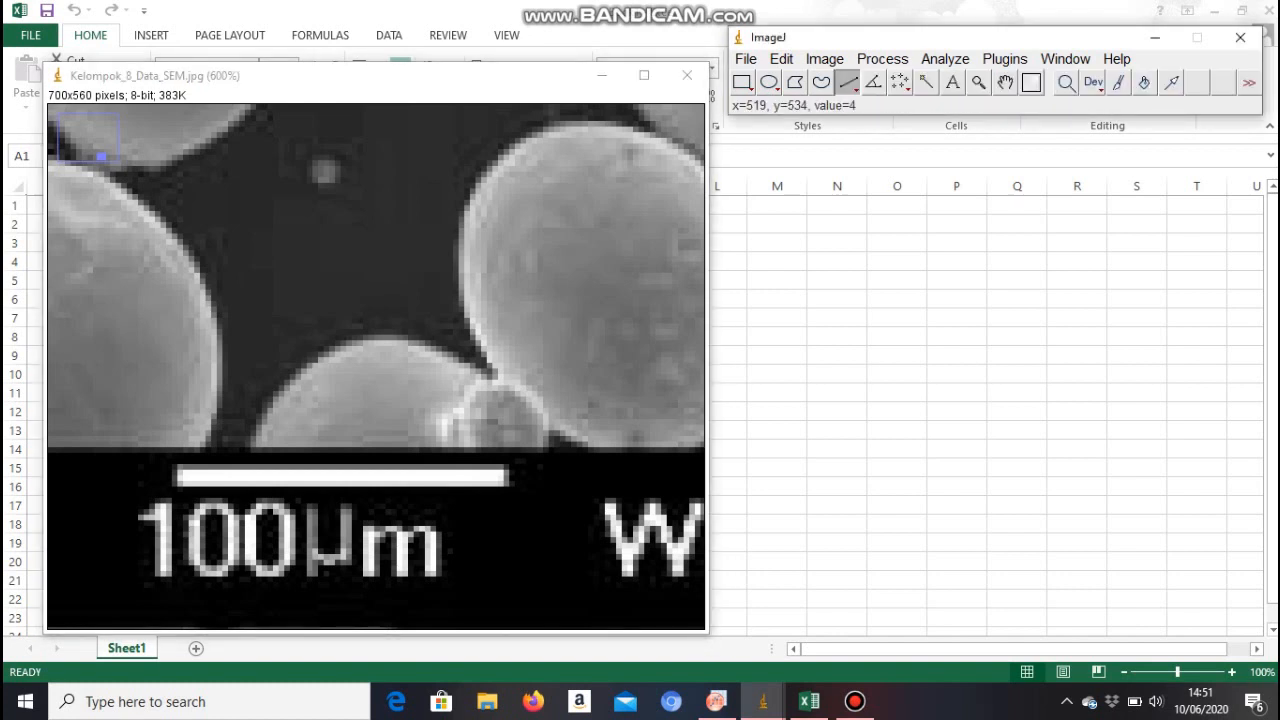
left_click(180, 474)
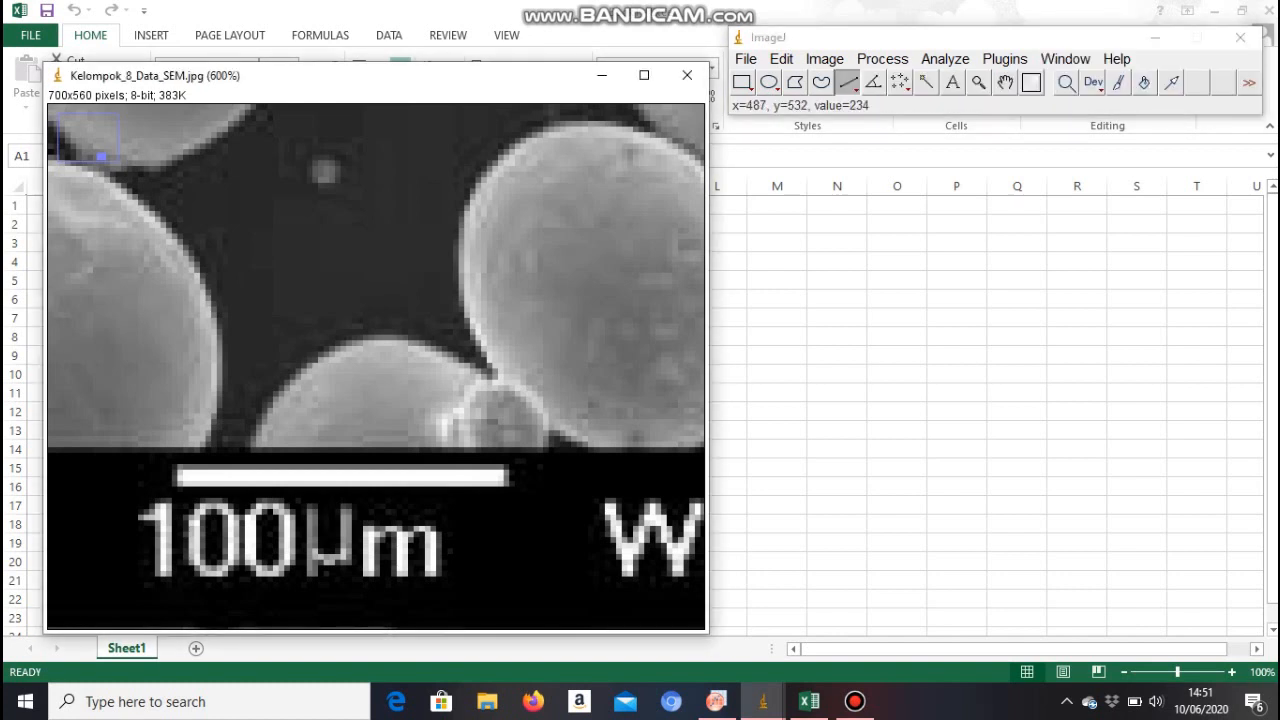
left_click_drag(180, 475, 504, 475)
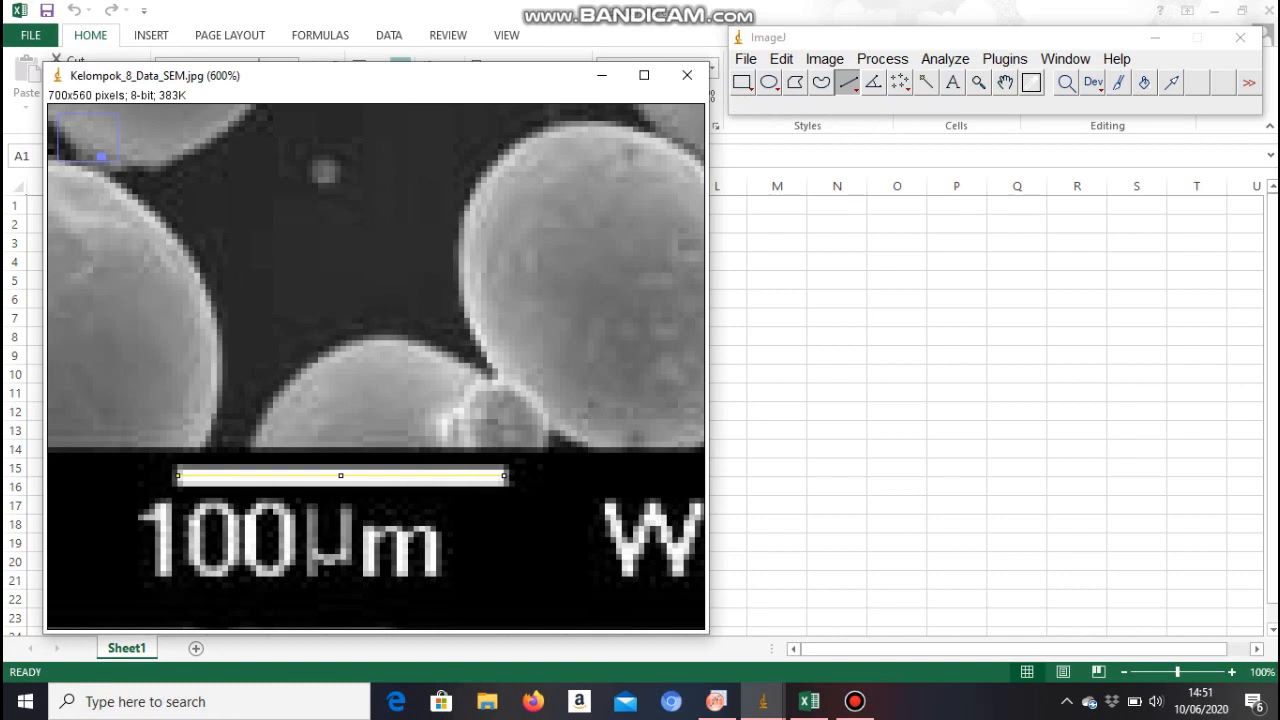
Step: Set the image scale from the drawn line with a known distance of 100 and um as the unit of length
left_click(945, 59)
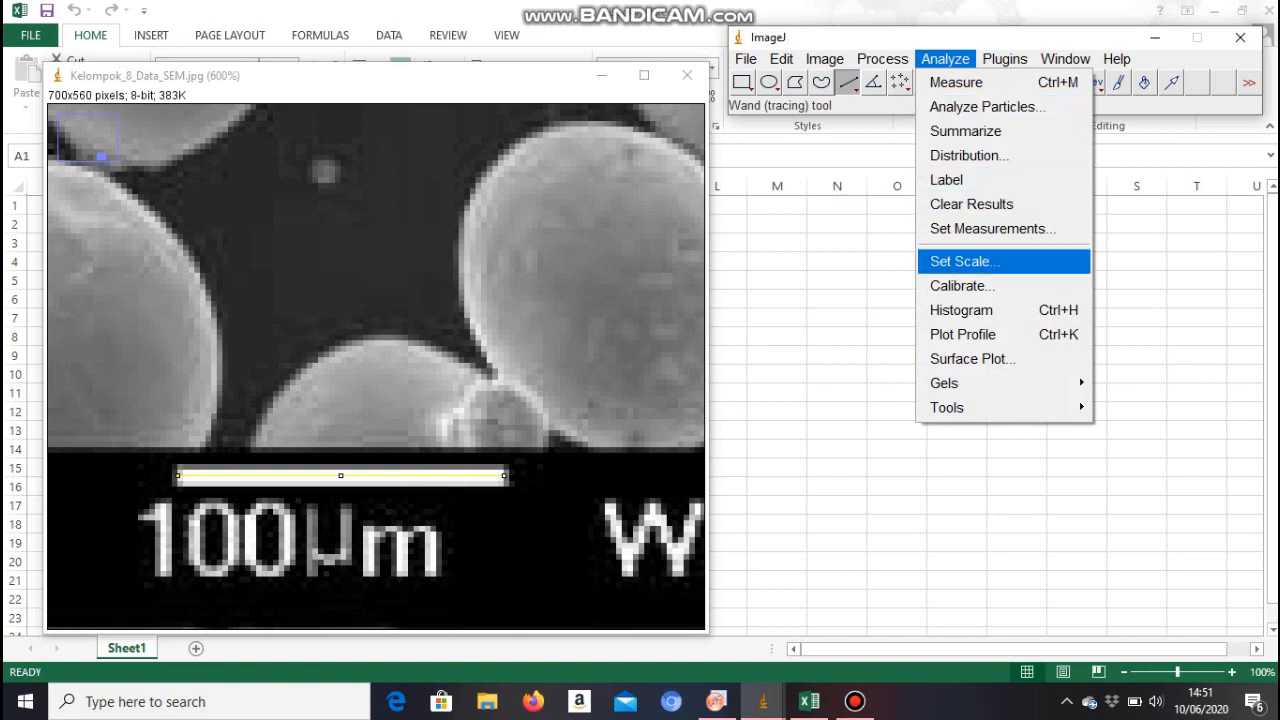
left_click(964, 262)
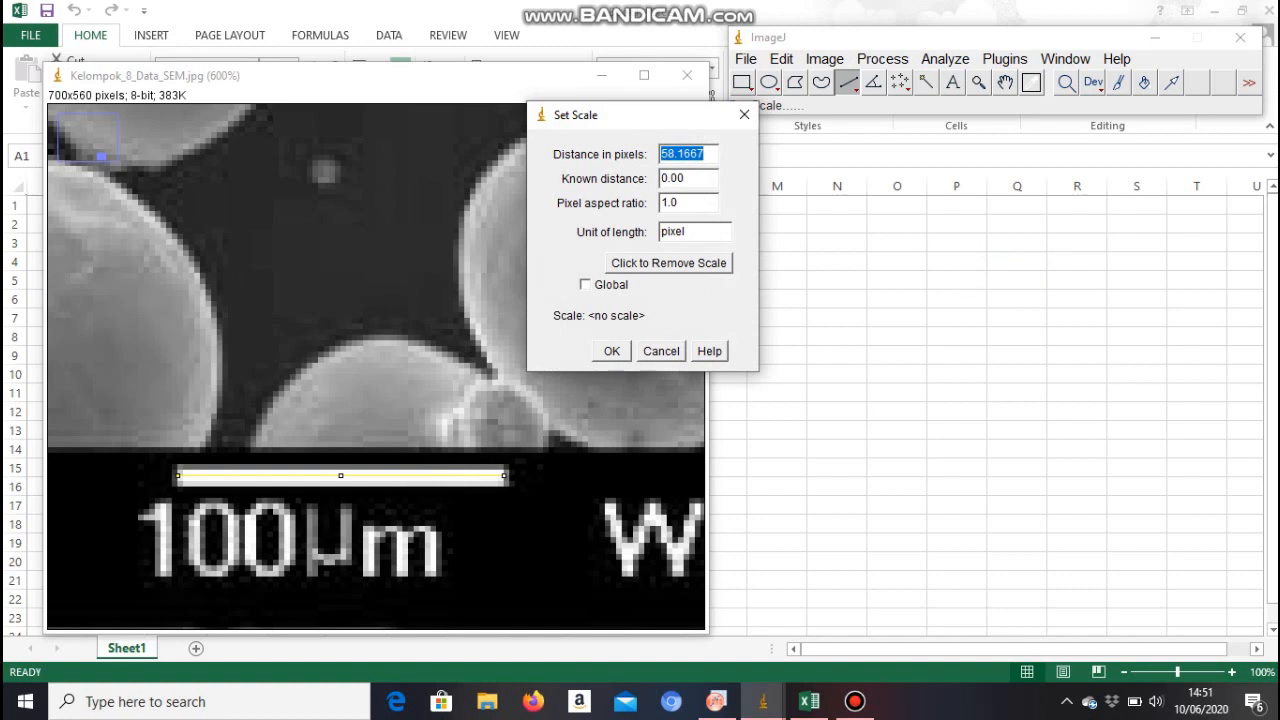
key("Tab")
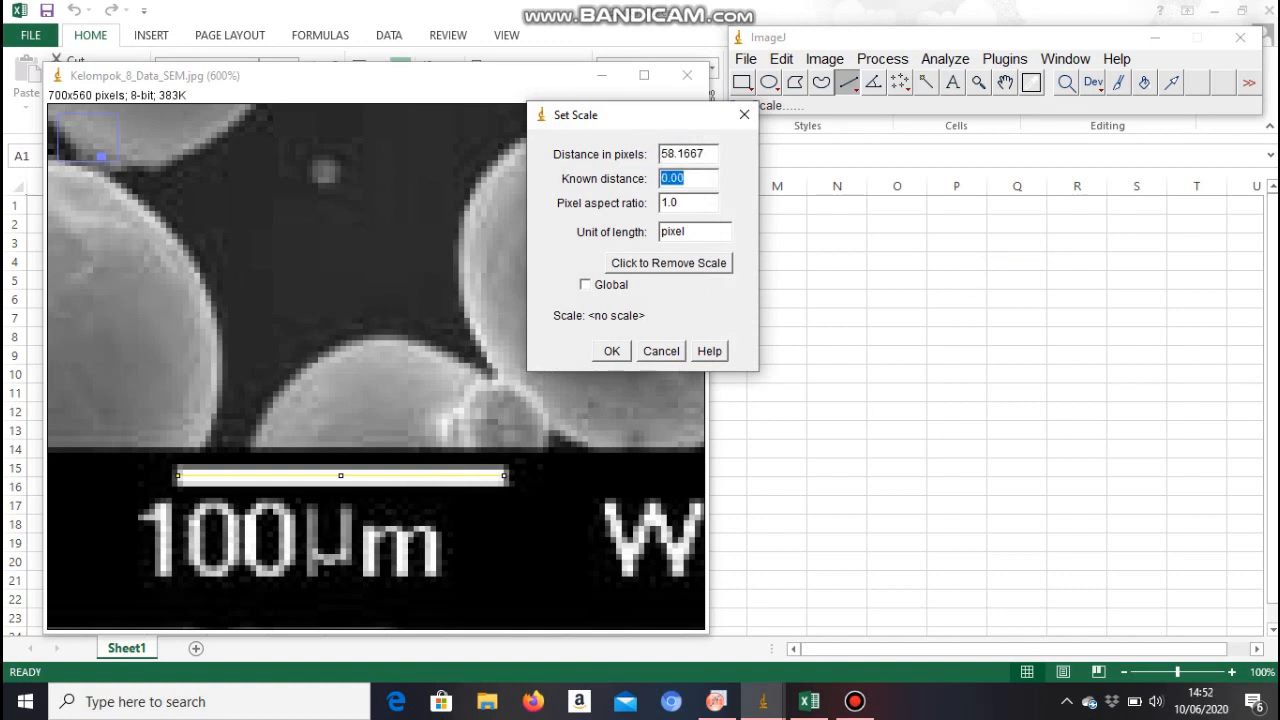
type("100")
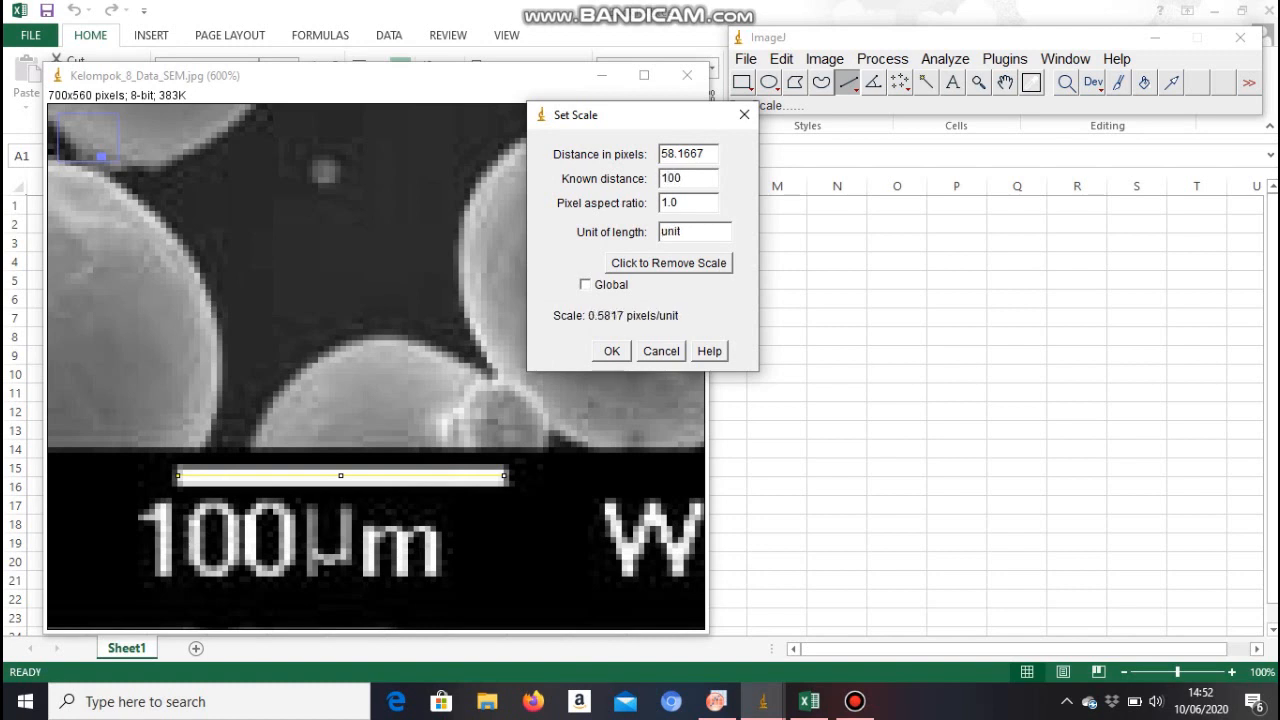
key("Tab")
key("Tab")
key("BackSpace")
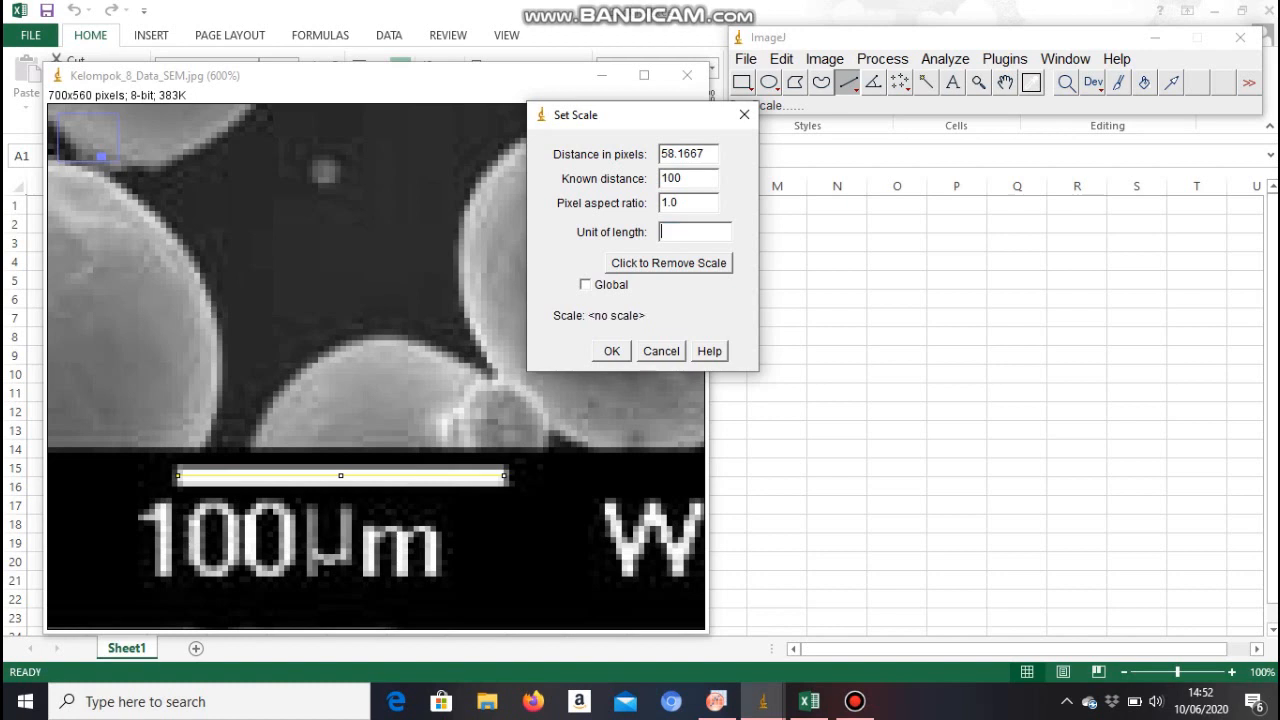
type("um")
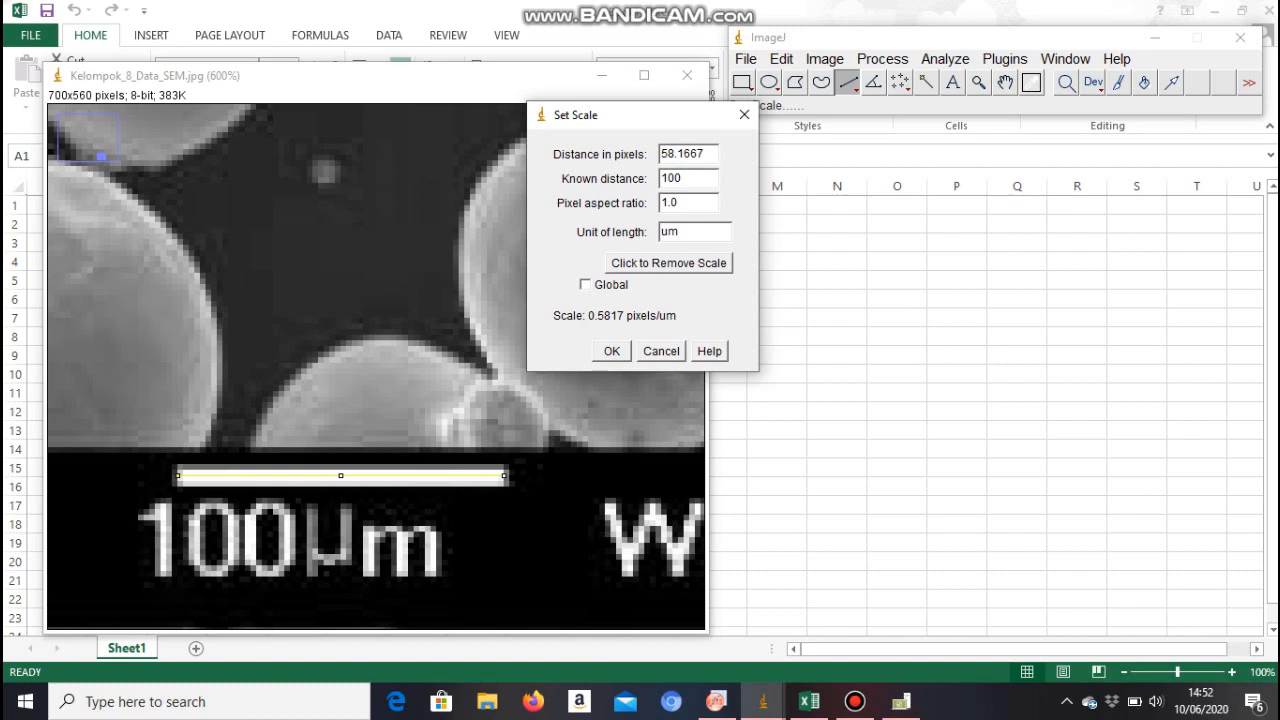
key("Return")
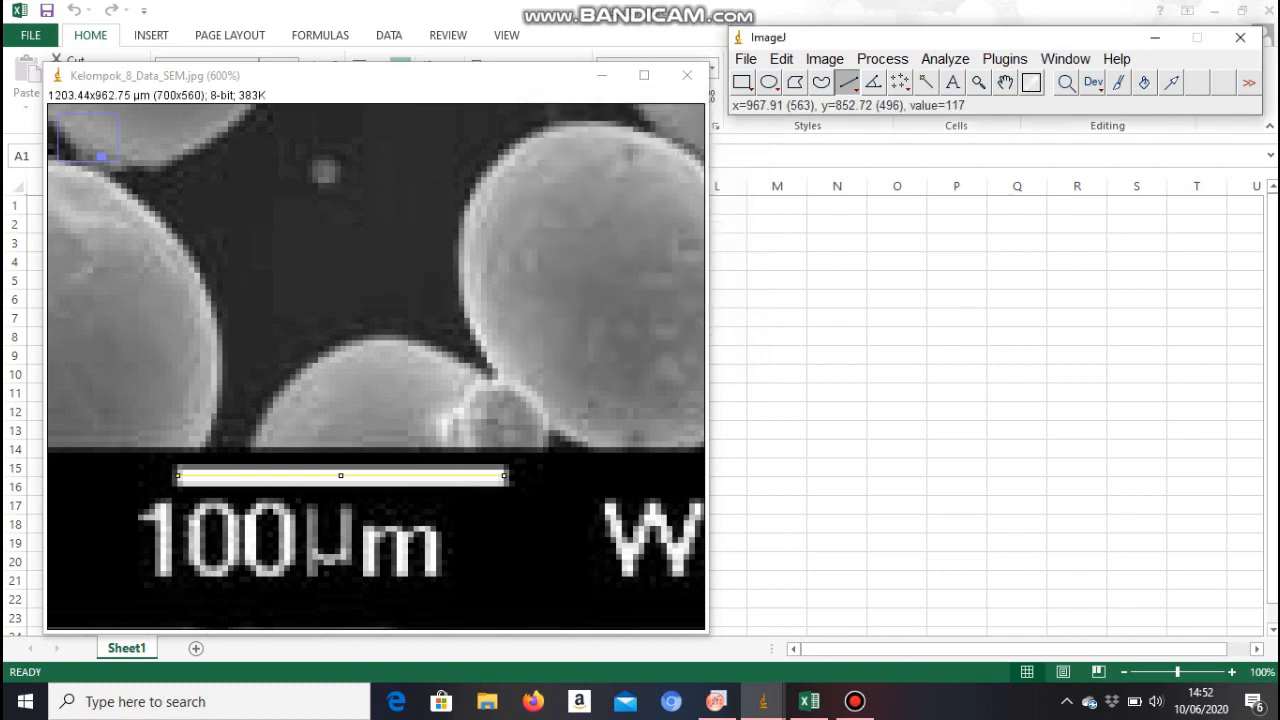
Step: Select a rectangle of about 700 × 528 pixels covering the particles at full width, leaving out the SEM information bar
double_click(979, 83)
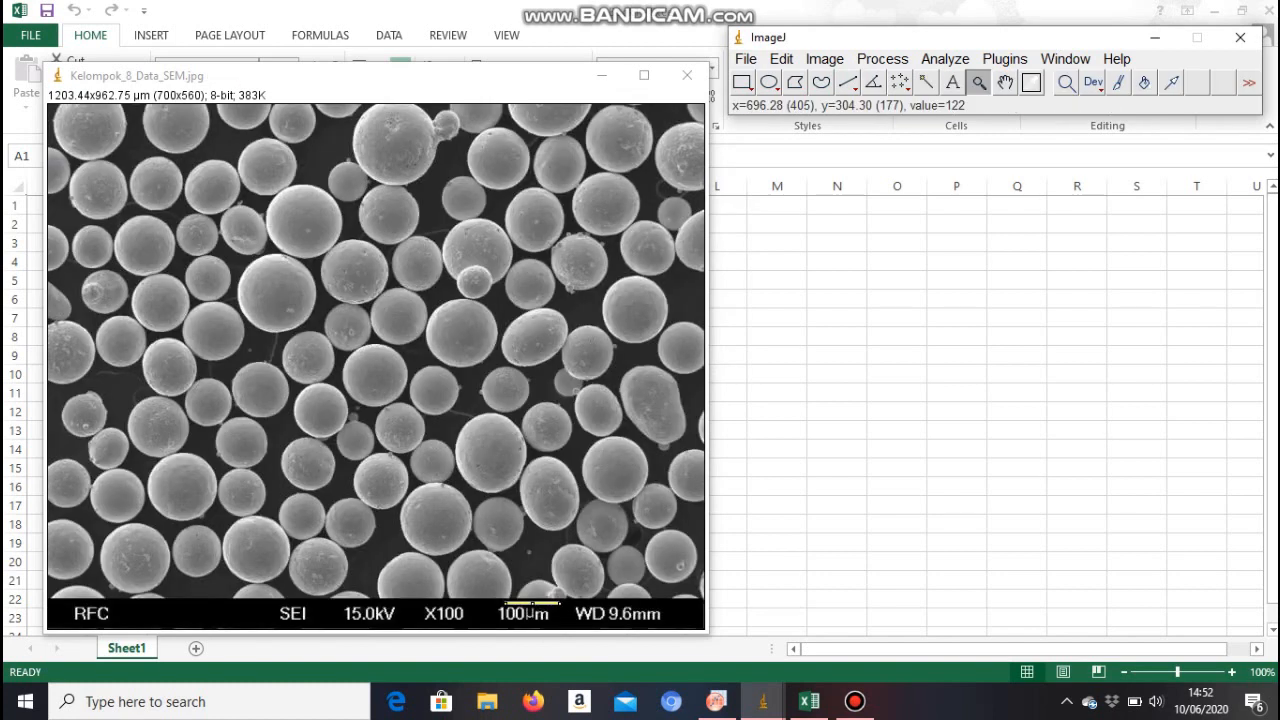
left_click(742, 83)
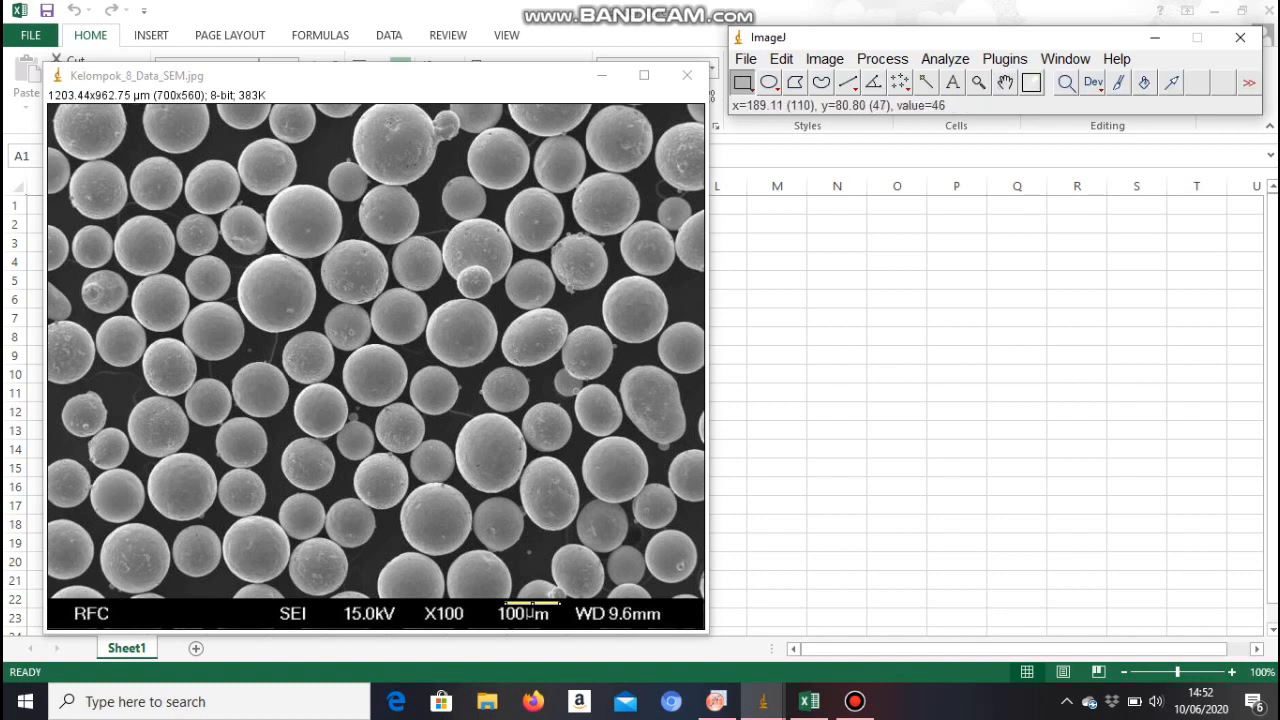
left_click_drag(48, 106, 704, 596)
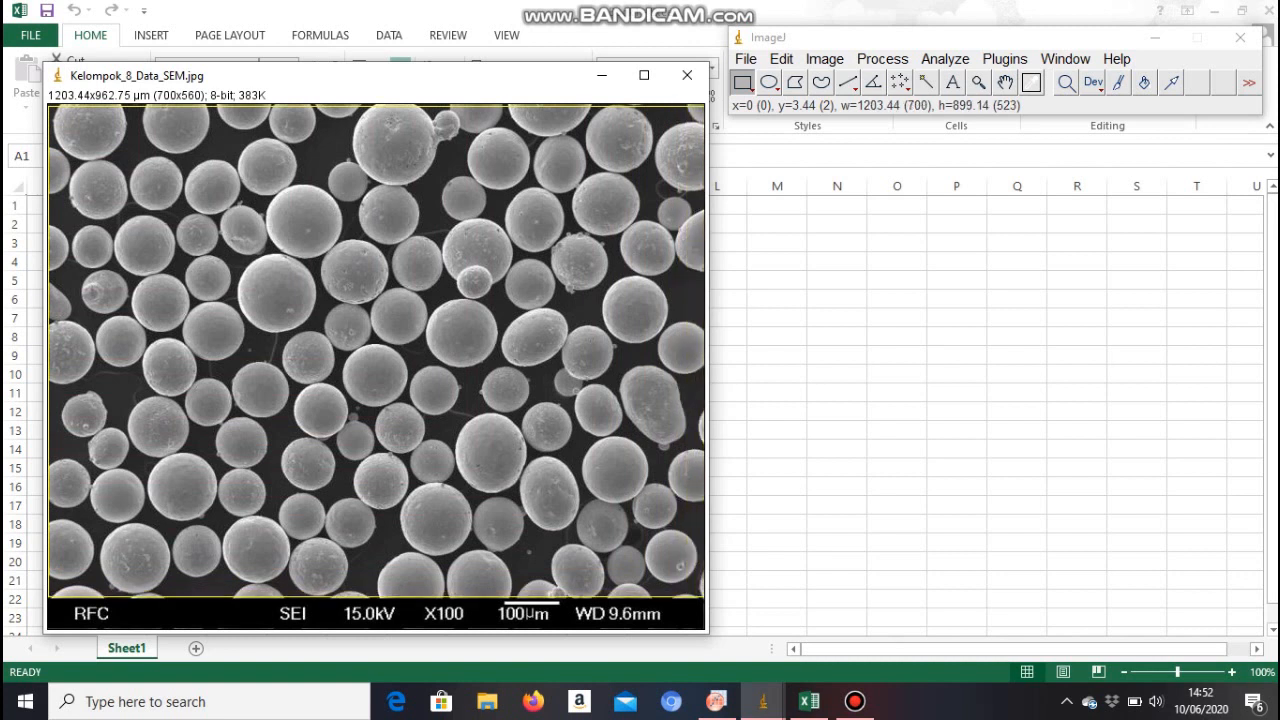
left_click_drag(375, 107, 375, 104)
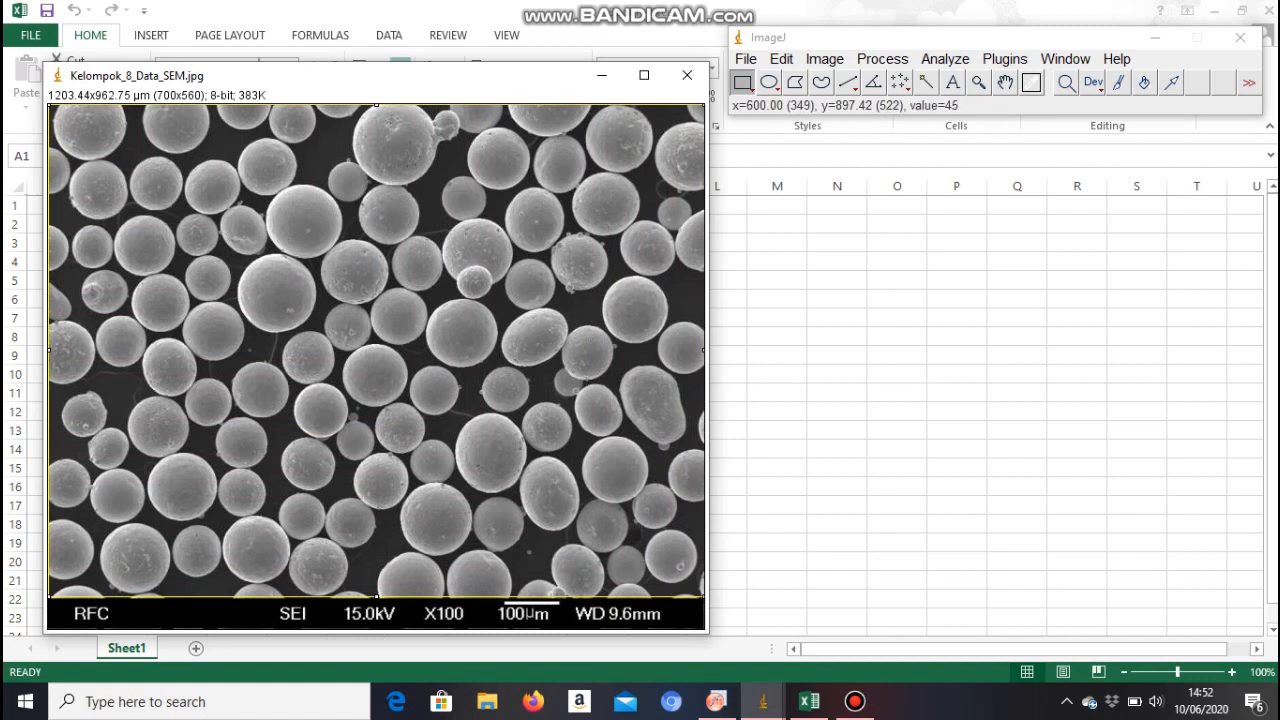
left_click_drag(375, 593, 375, 599)
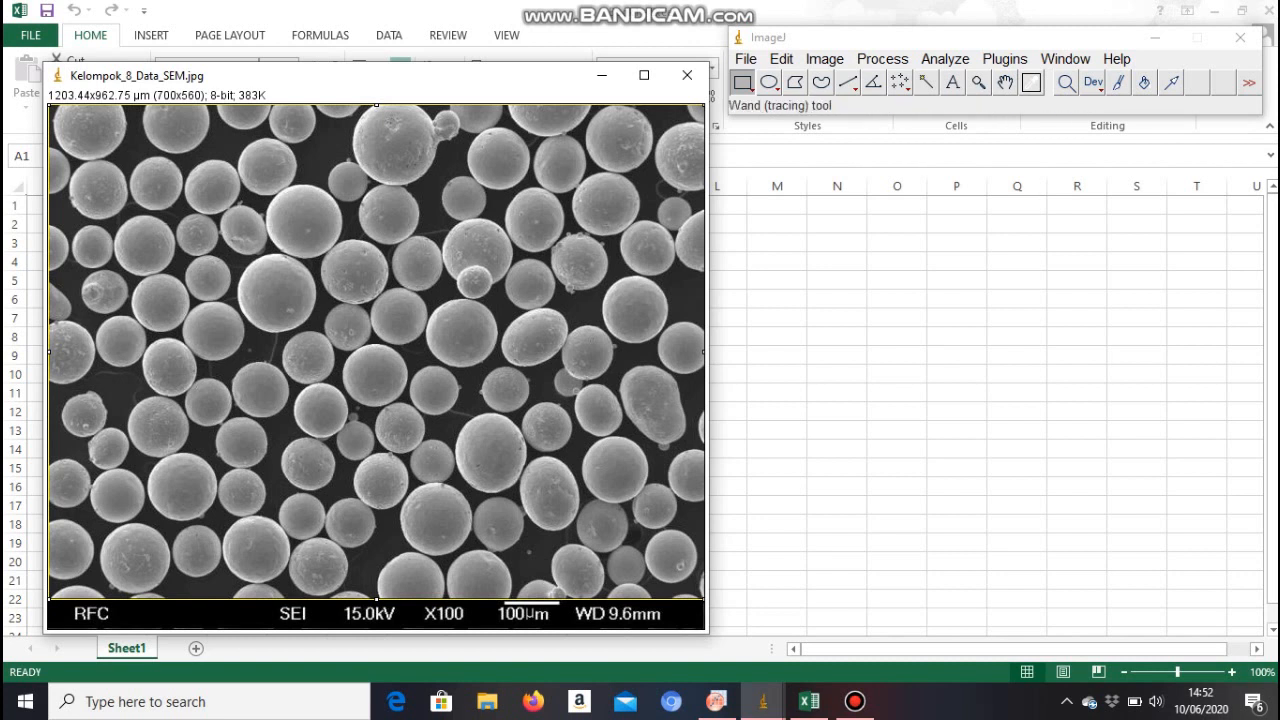
Step: Duplicate the selected area under the default title, minimize the original image and reposition the copy
left_click(825, 59)
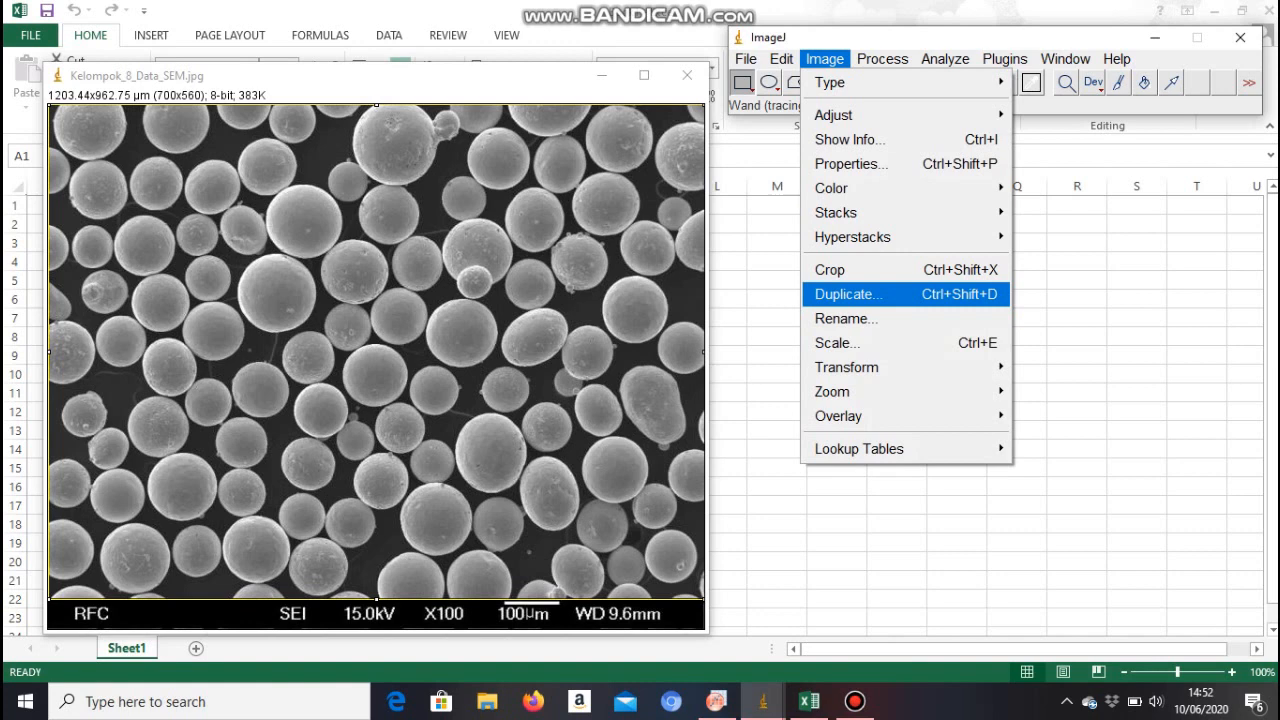
left_click(845, 294)
key("Return")
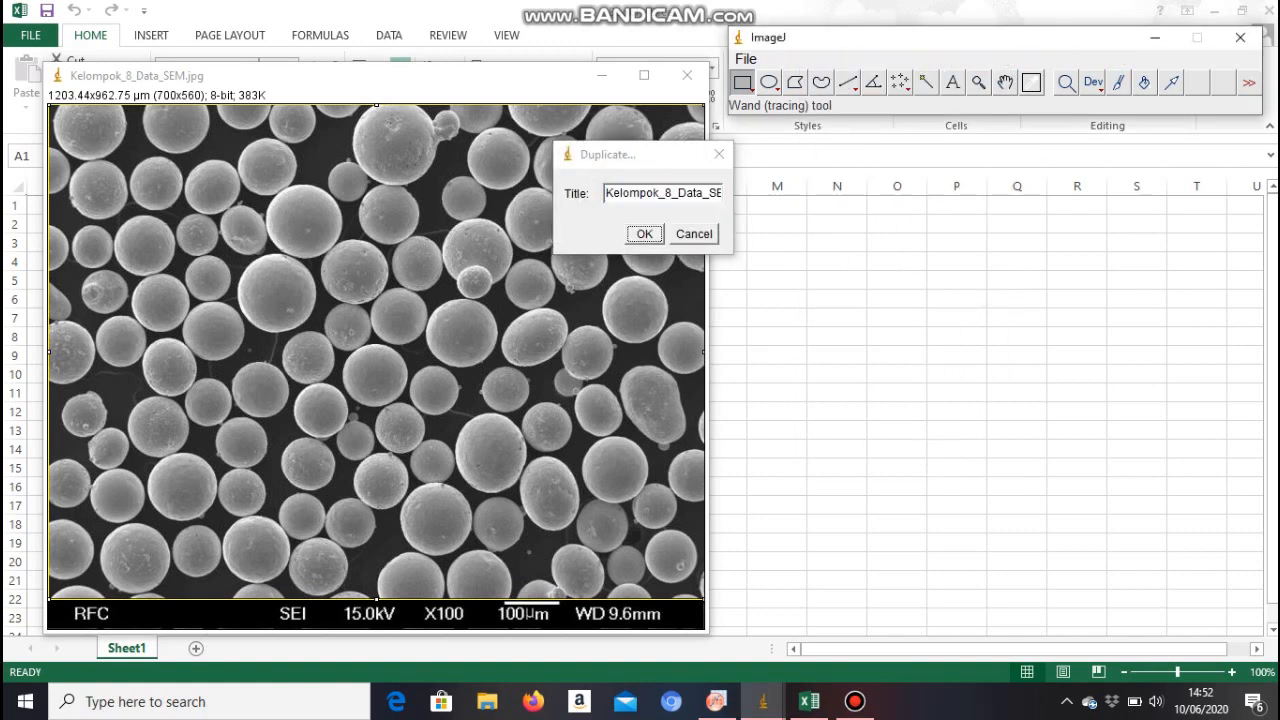
left_click(602, 76)
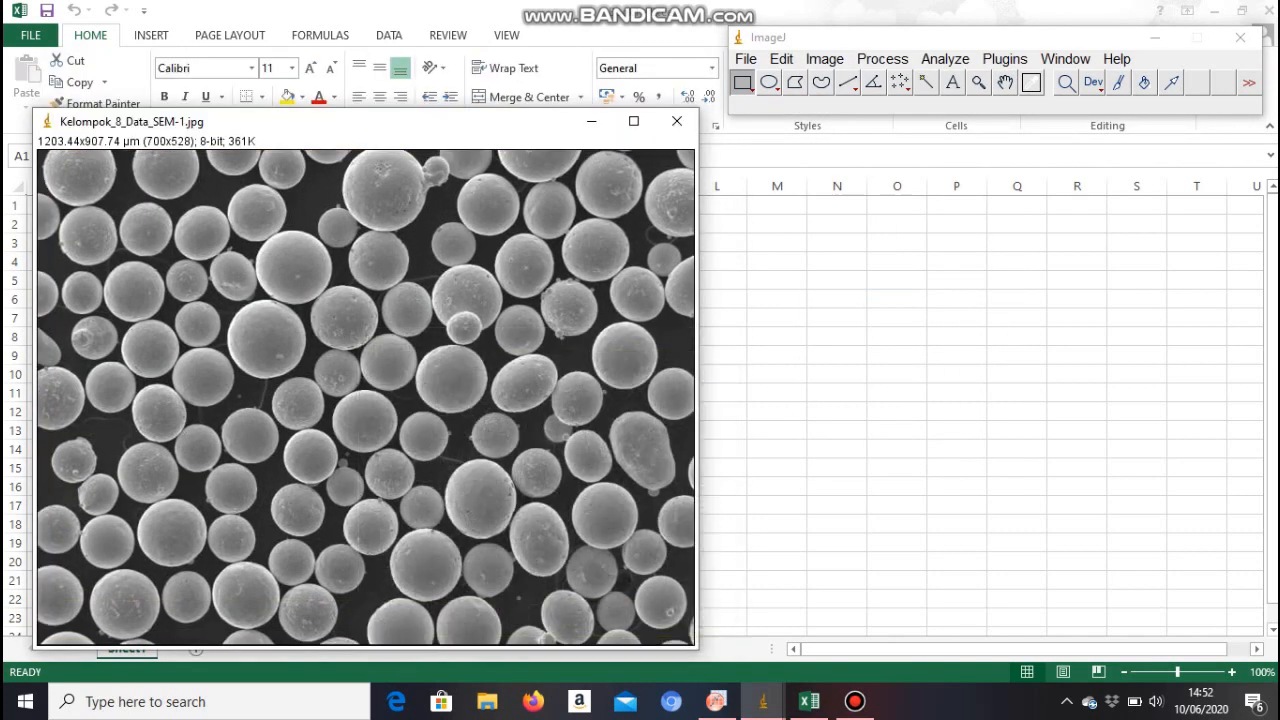
left_click_drag(483, 125, 497, 90)
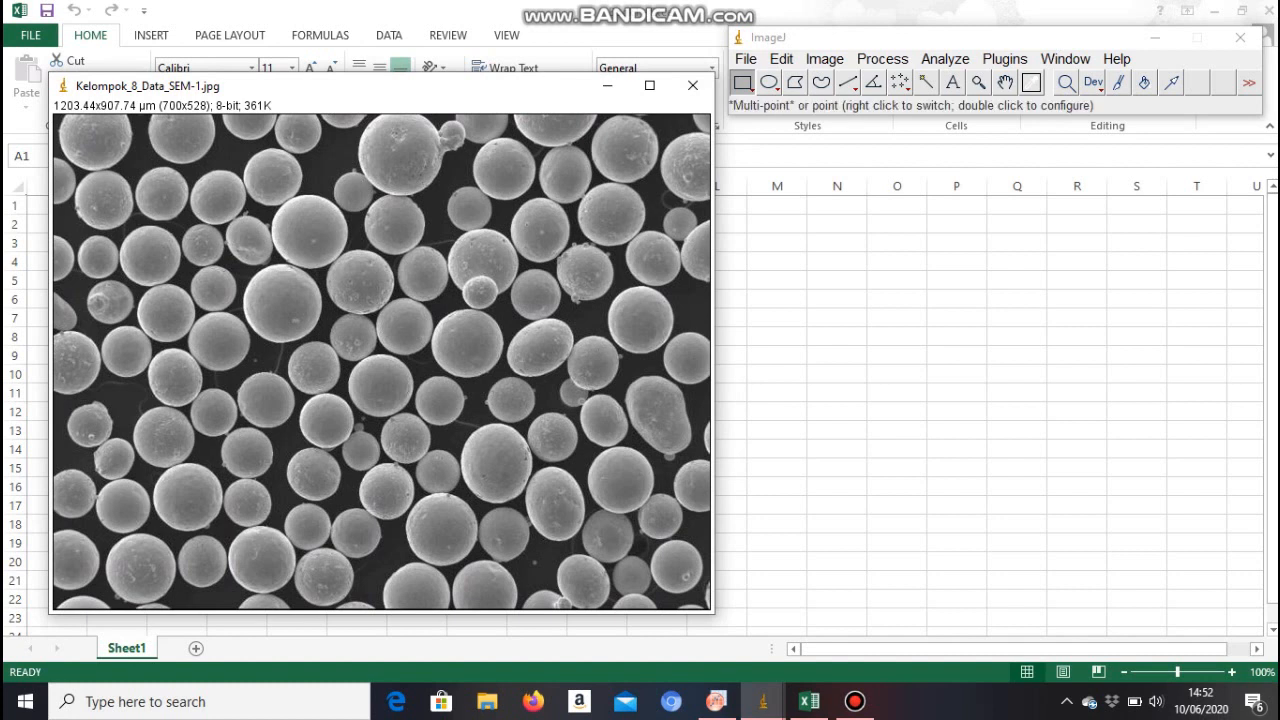
Step: Smooth the duplicated particle image and apply Find Edges to it
left_click(882, 58)
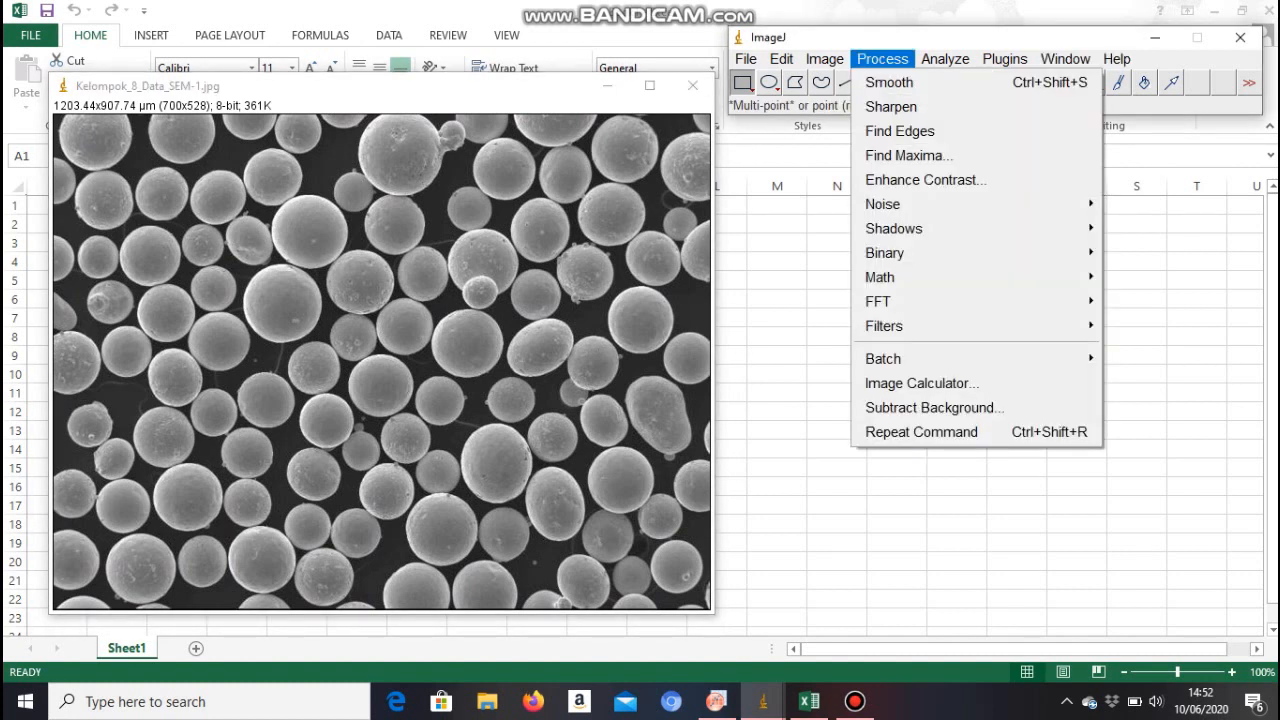
left_click(889, 82)
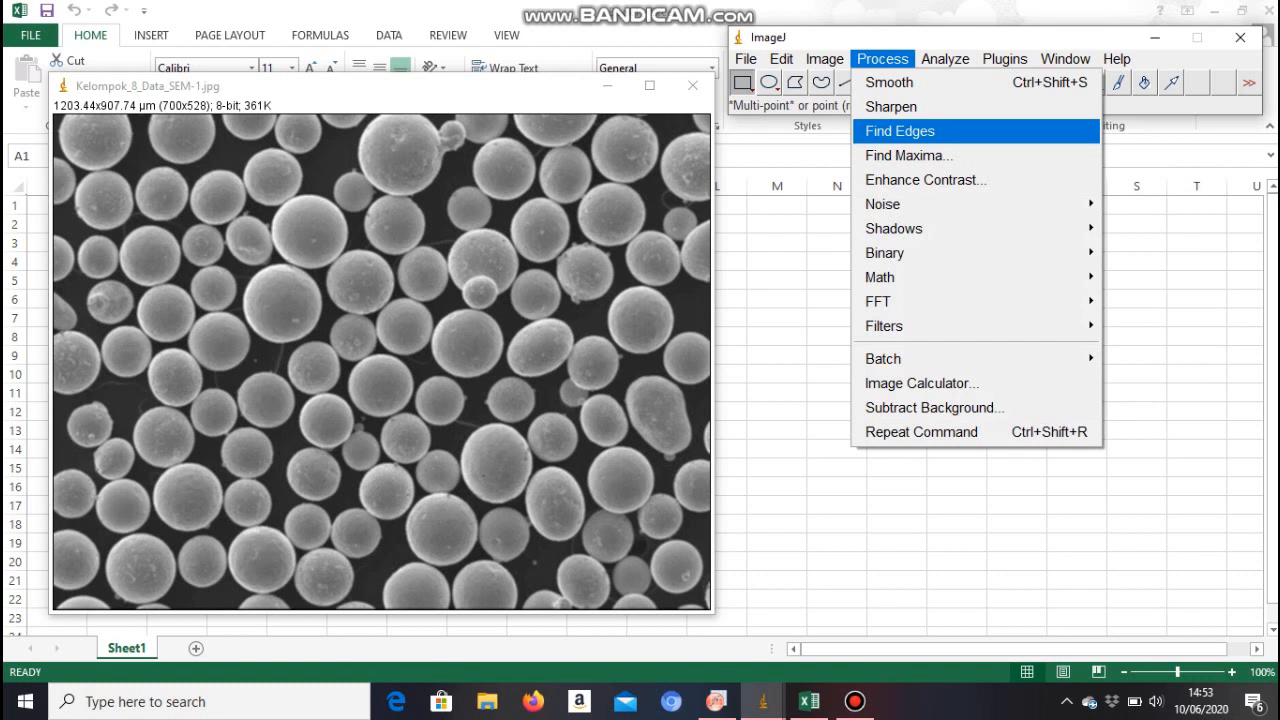
left_click(900, 131)
Step: Convert the edge image to binary and move its window slightly
left_click(882, 58)
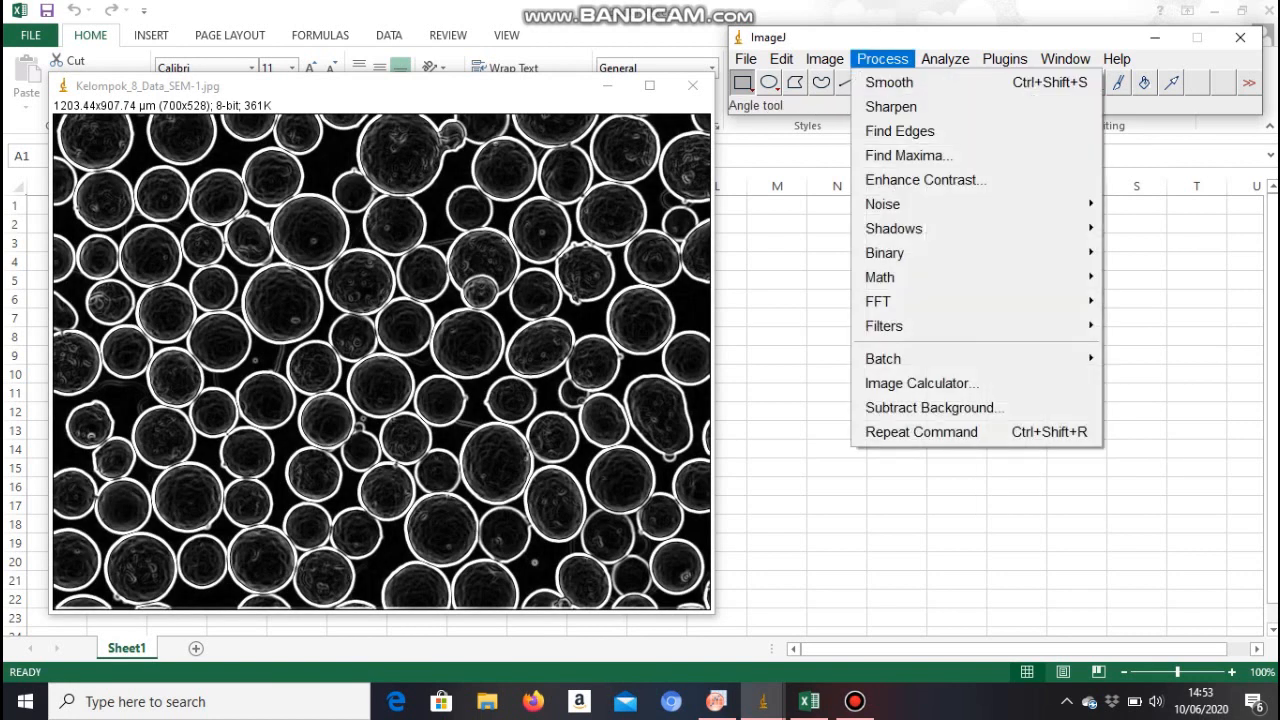
mouse_move(884, 253)
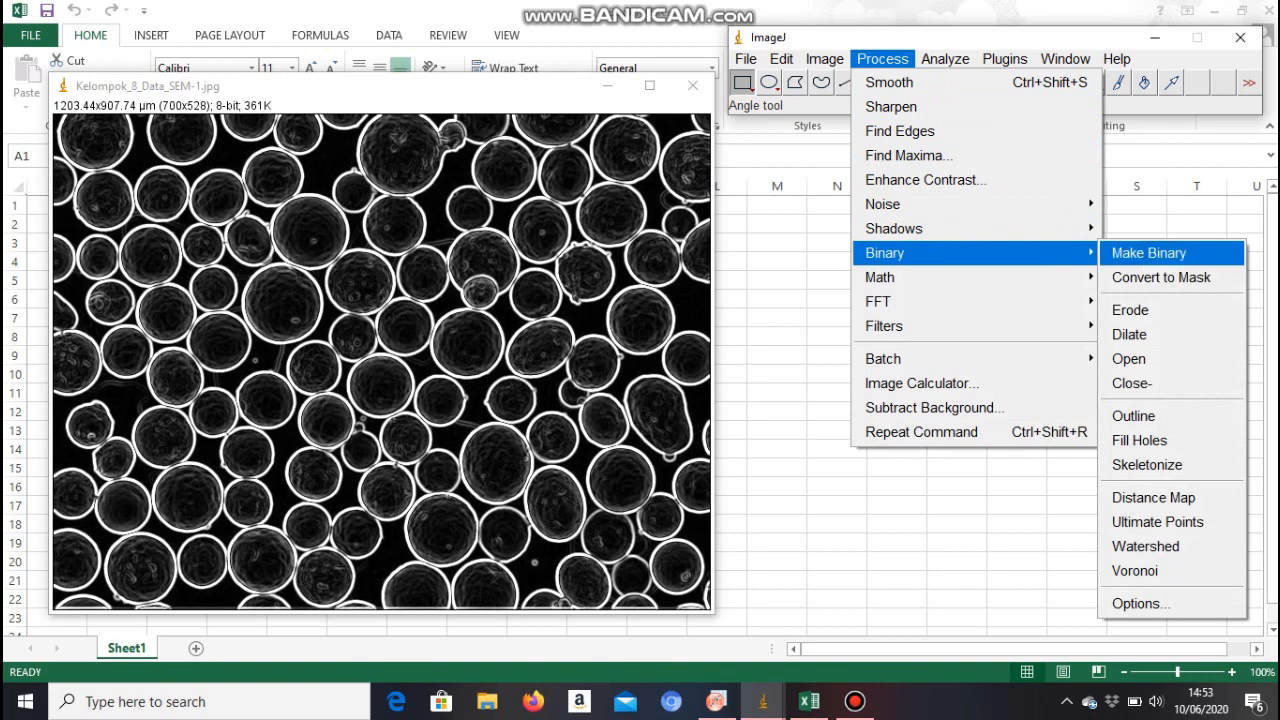
left_click(1148, 253)
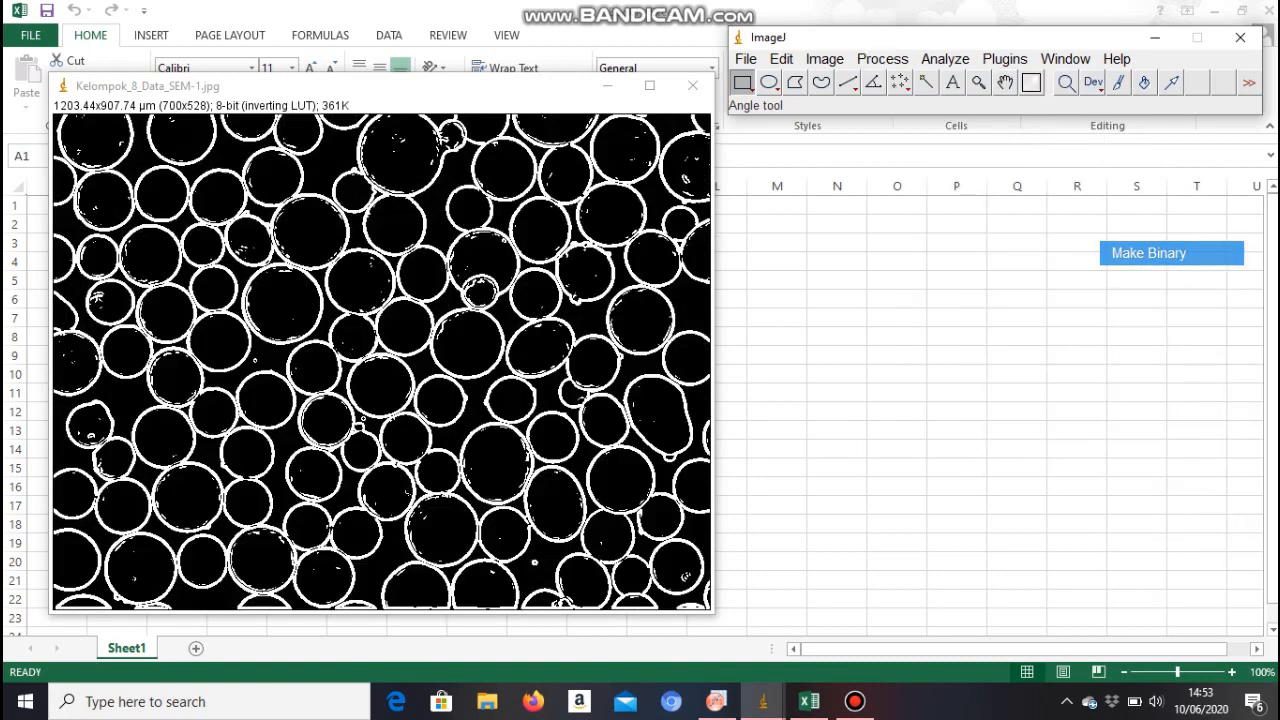
left_click_drag(375, 96, 389, 90)
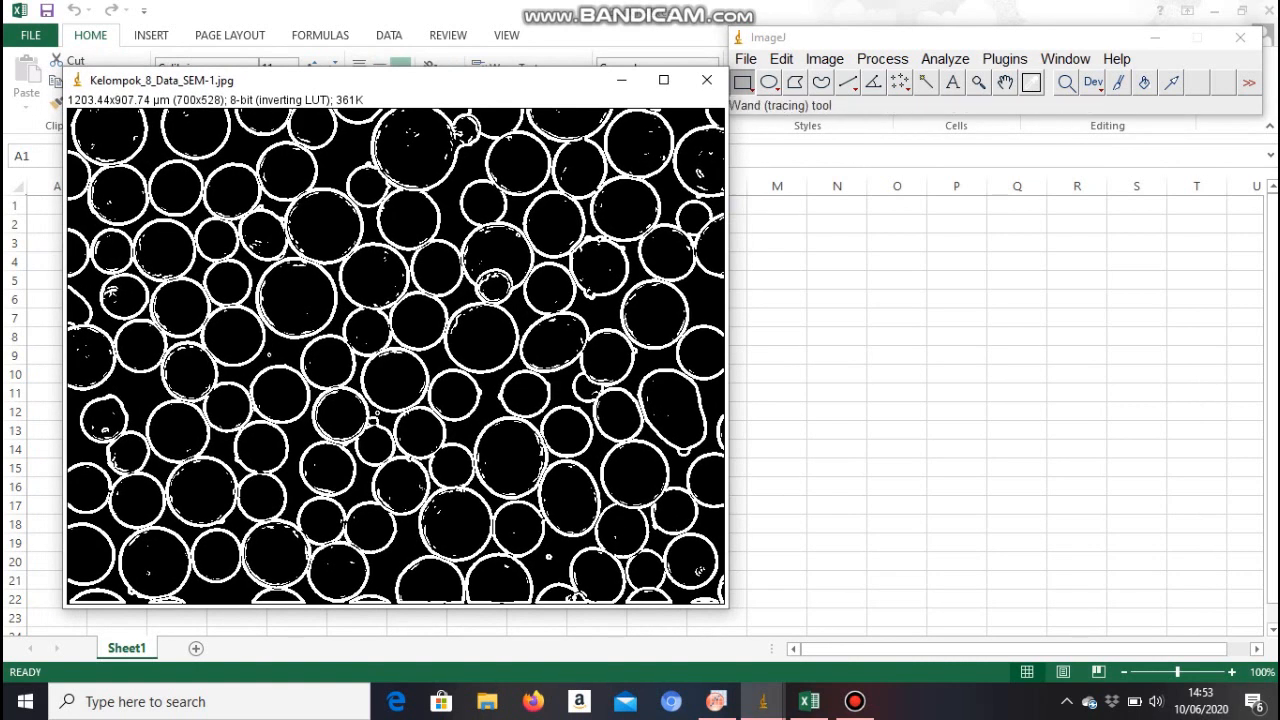
Step: Trace the outline of a single round particle near the binary image's upper-right area with the Wand tool
left_click(926, 82)
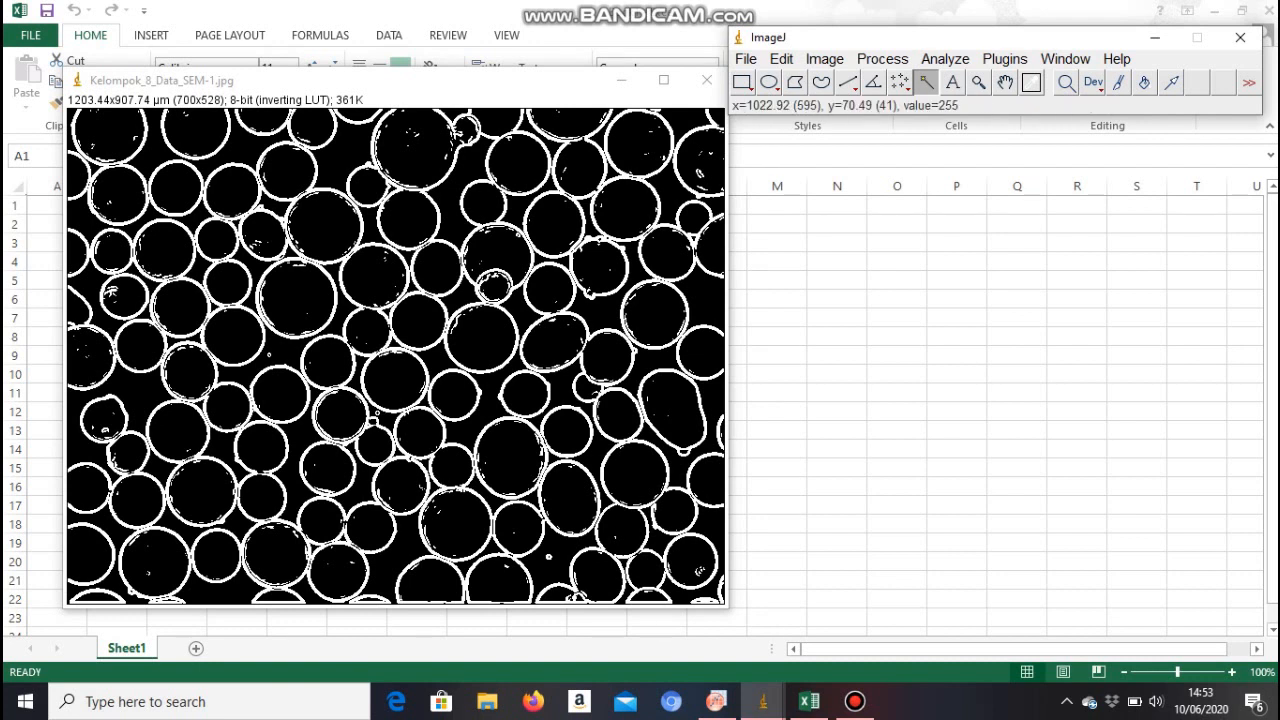
left_click(616, 194)
left_click(588, 170)
left_click(624, 194)
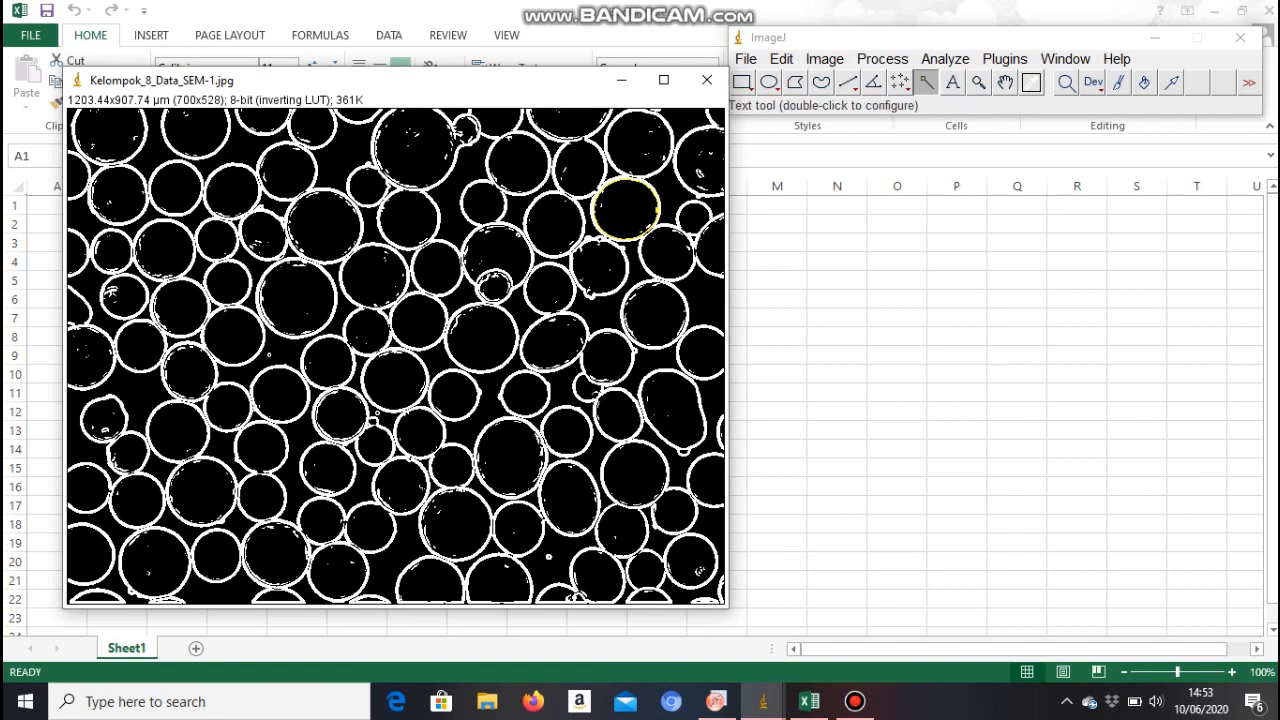
Step: Measure the outlined round particle and fill it in the binary image
left_click(945, 59)
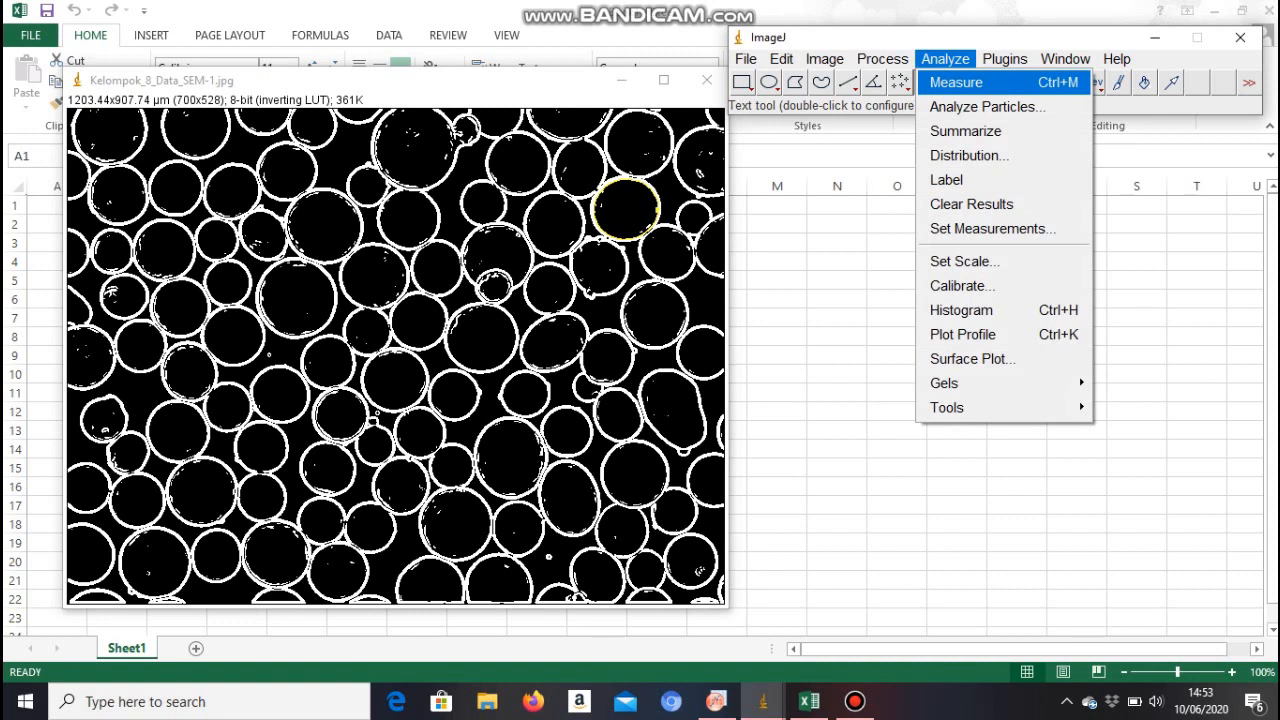
left_click(926, 82)
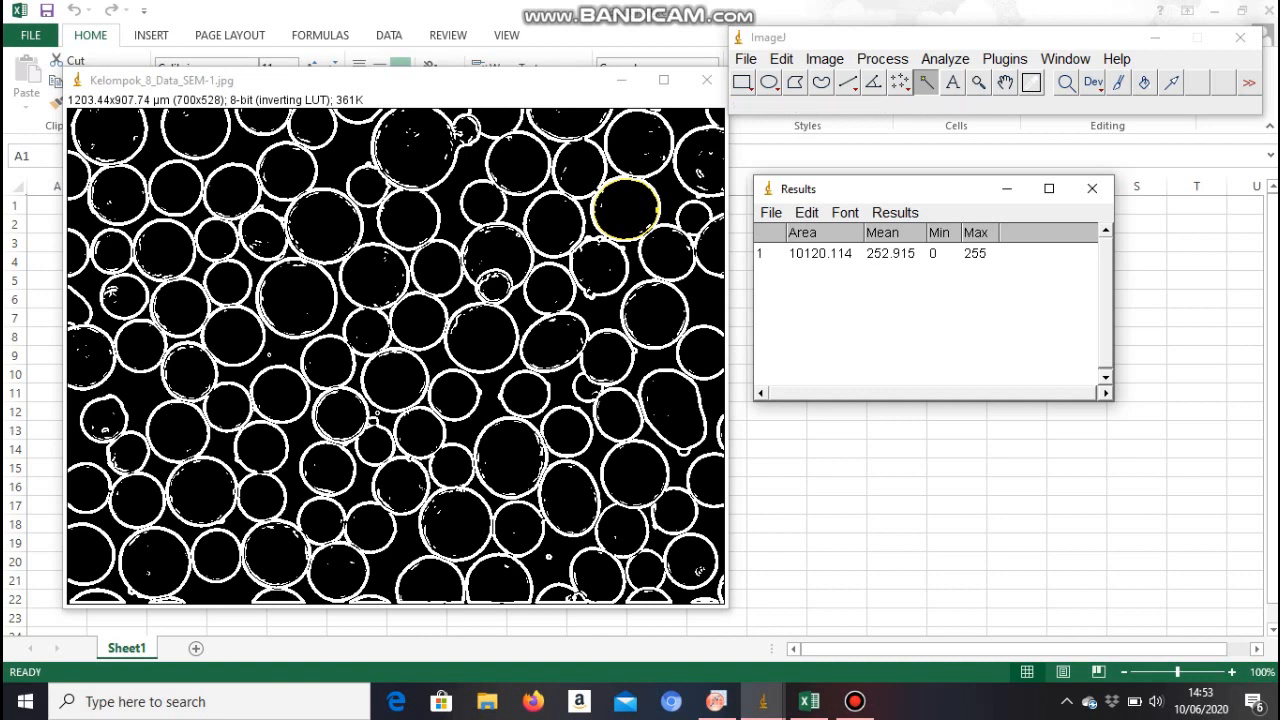
left_click(781, 58)
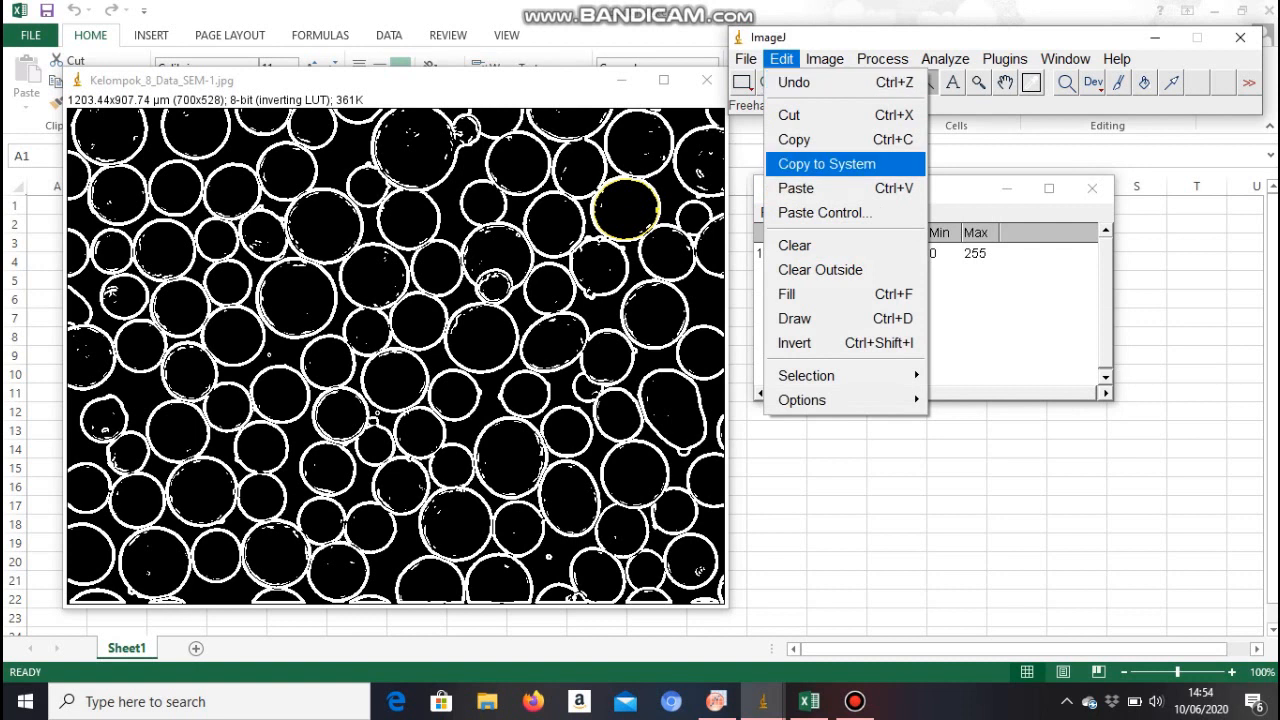
left_click(800, 294)
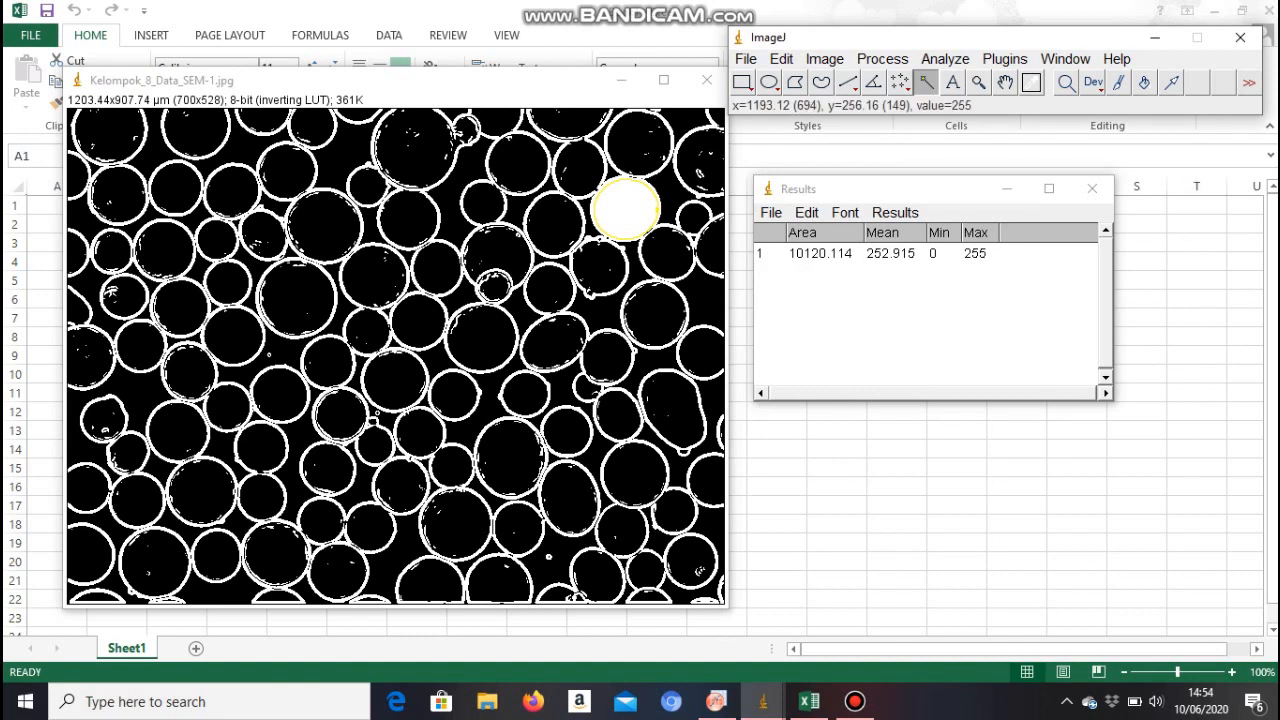
Step: Measure and fill the round particle directly above the filled one and the narrower particle to its upper left
left_click(631, 152)
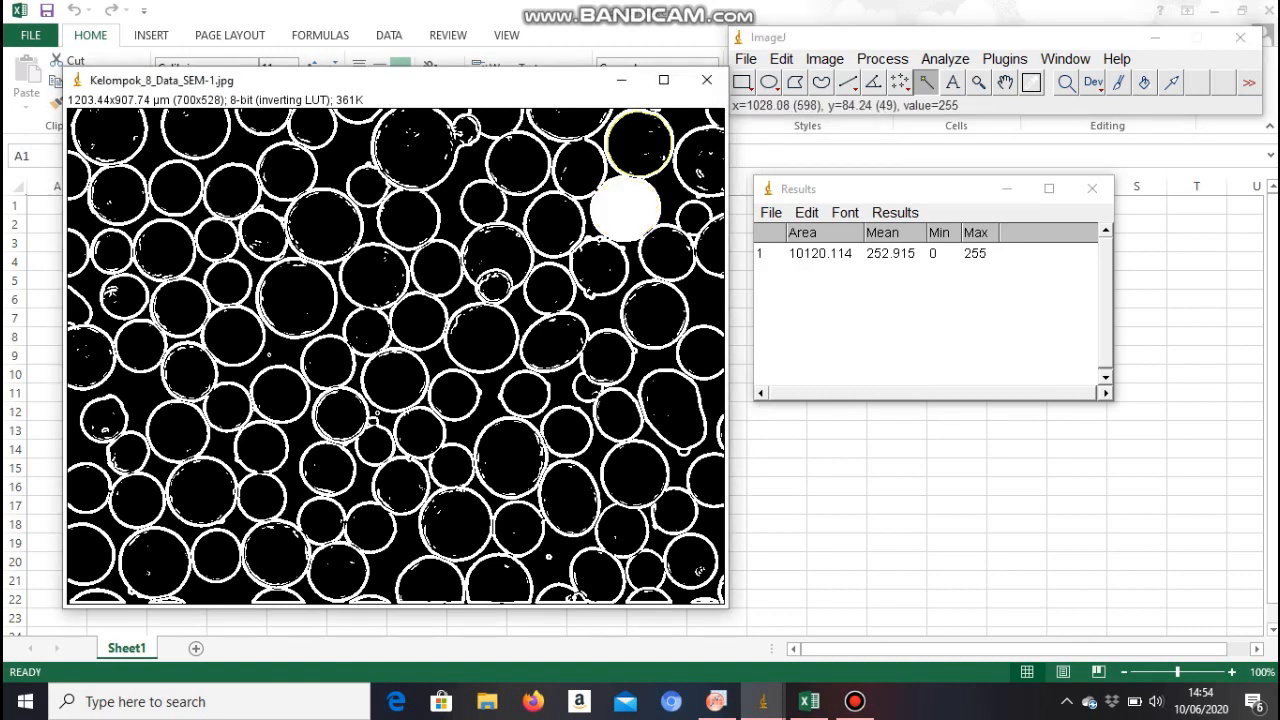
key("ctrl+m")
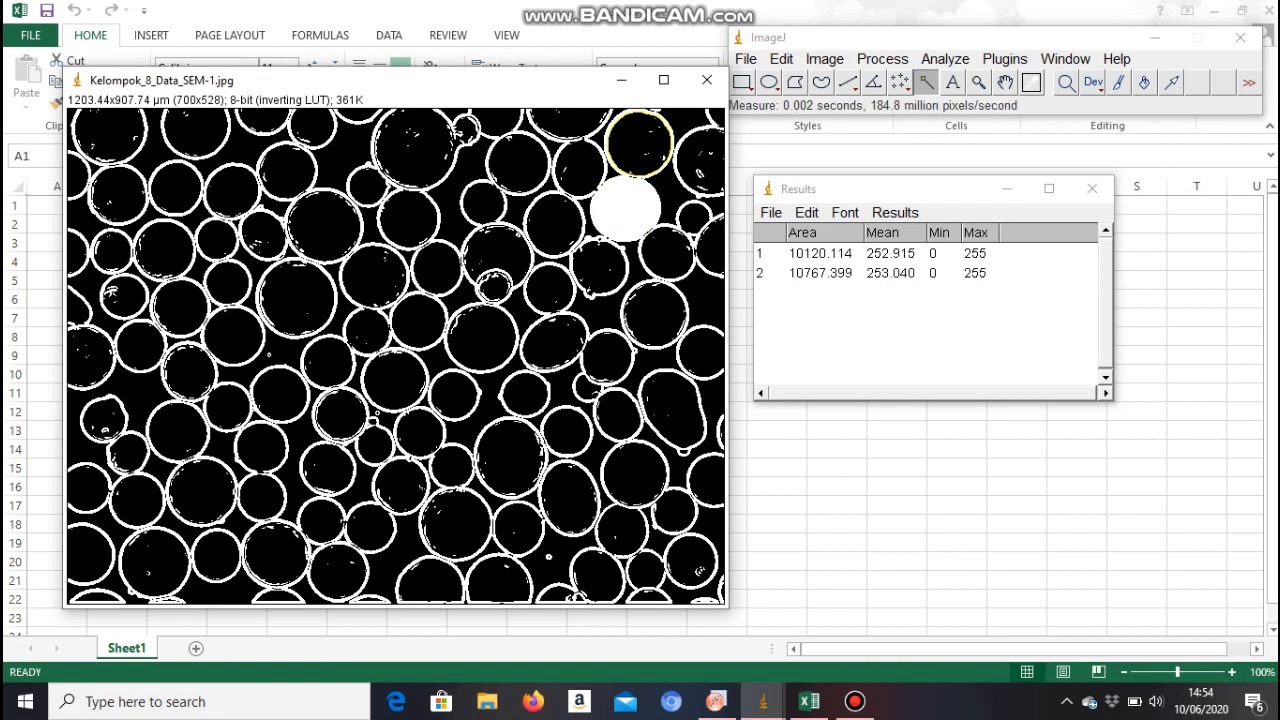
key("ctrl+f")
left_click(596, 163)
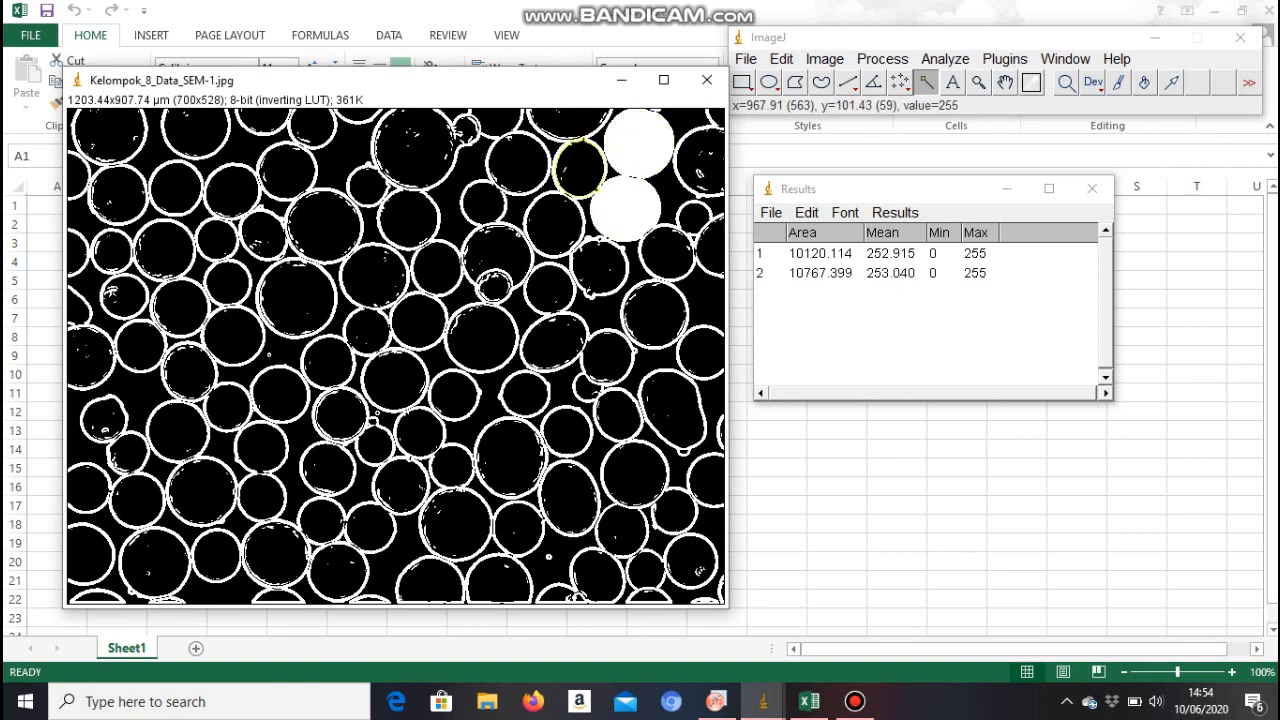
key("ctrl+m")
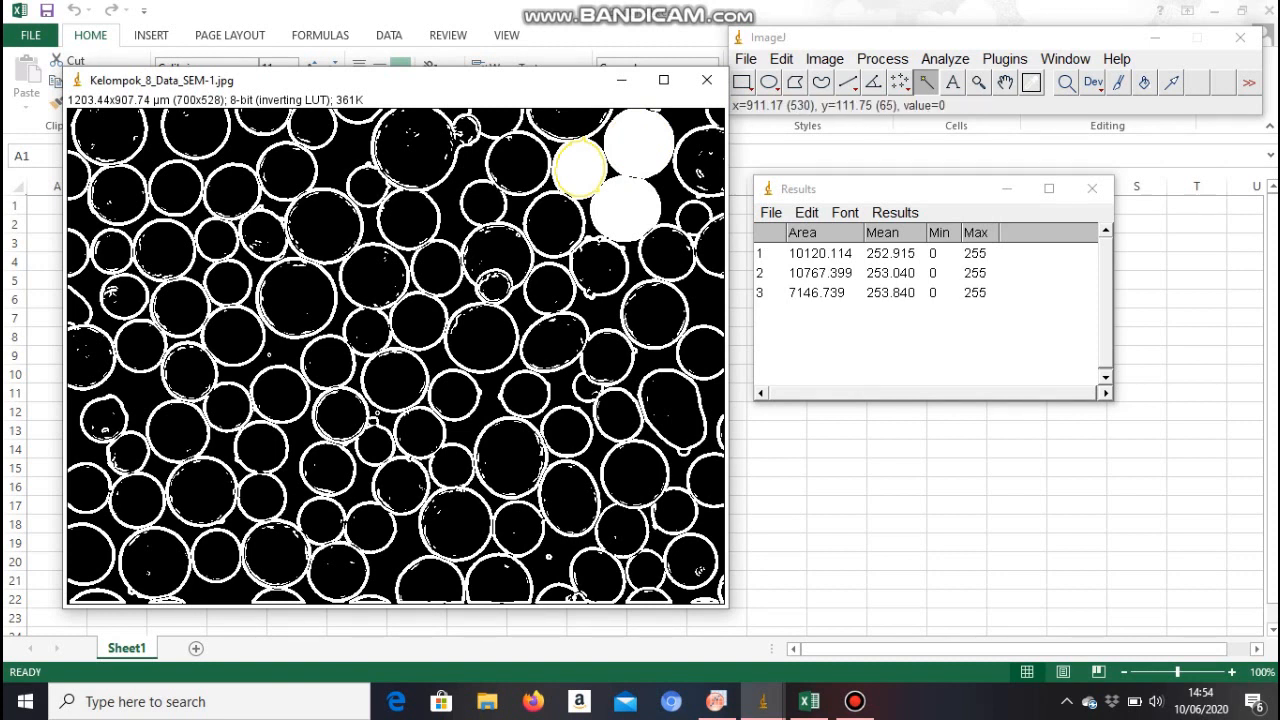
Step: Measure and fill the next round particle to the left and the cut-off particle at the image's top edge
left_click(536, 158)
key("ctrl+m")
key("ctrl+f")
left_click(586, 126)
key("ctrl+m")
key("ctrl+f")
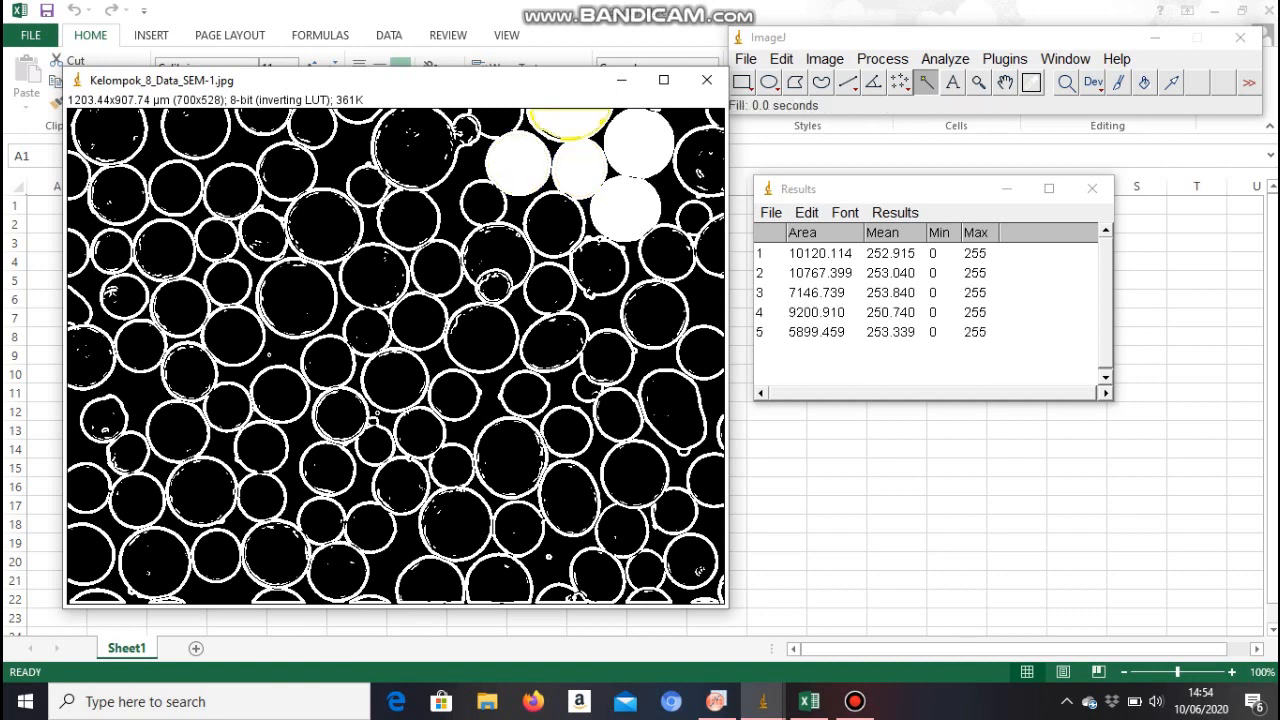
Step: Measure and fill the three unfilled particles just below the filled group near the image's right side
left_click(661, 250)
key("ctrl+m")
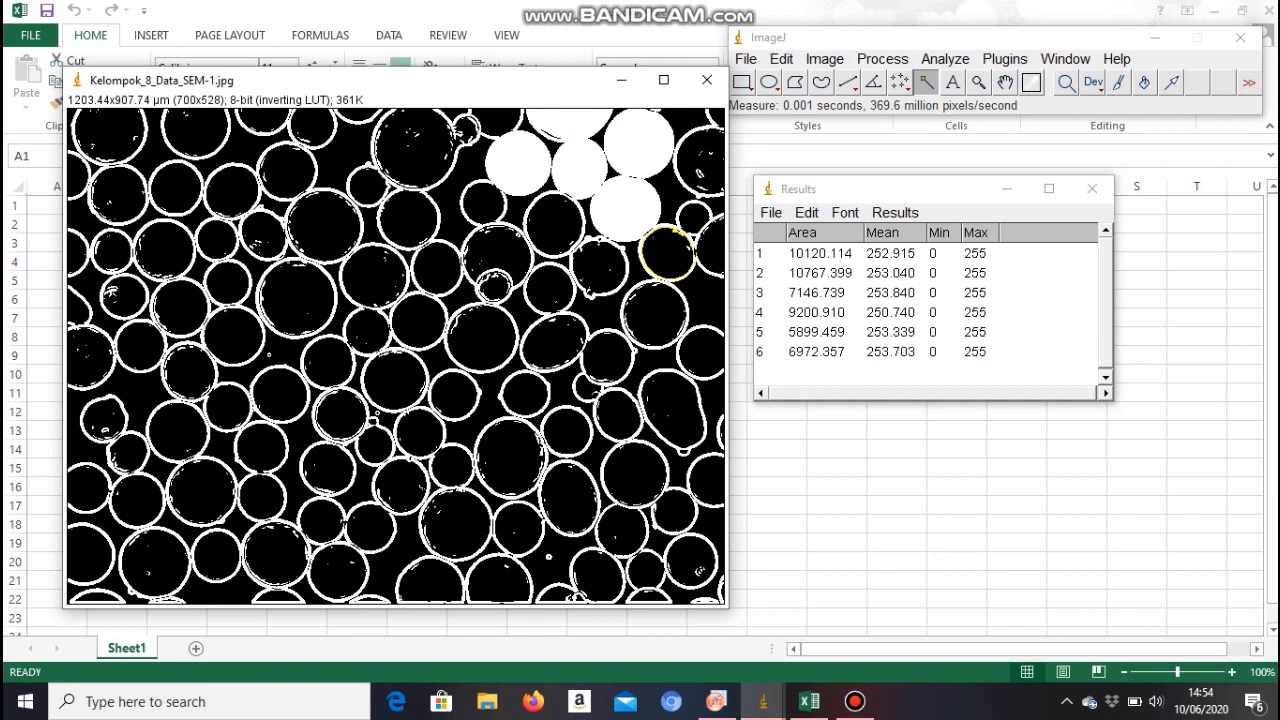
key("ctrl+f")
left_click(653, 313)
key("ctrl+m")
key("ctrl+f")
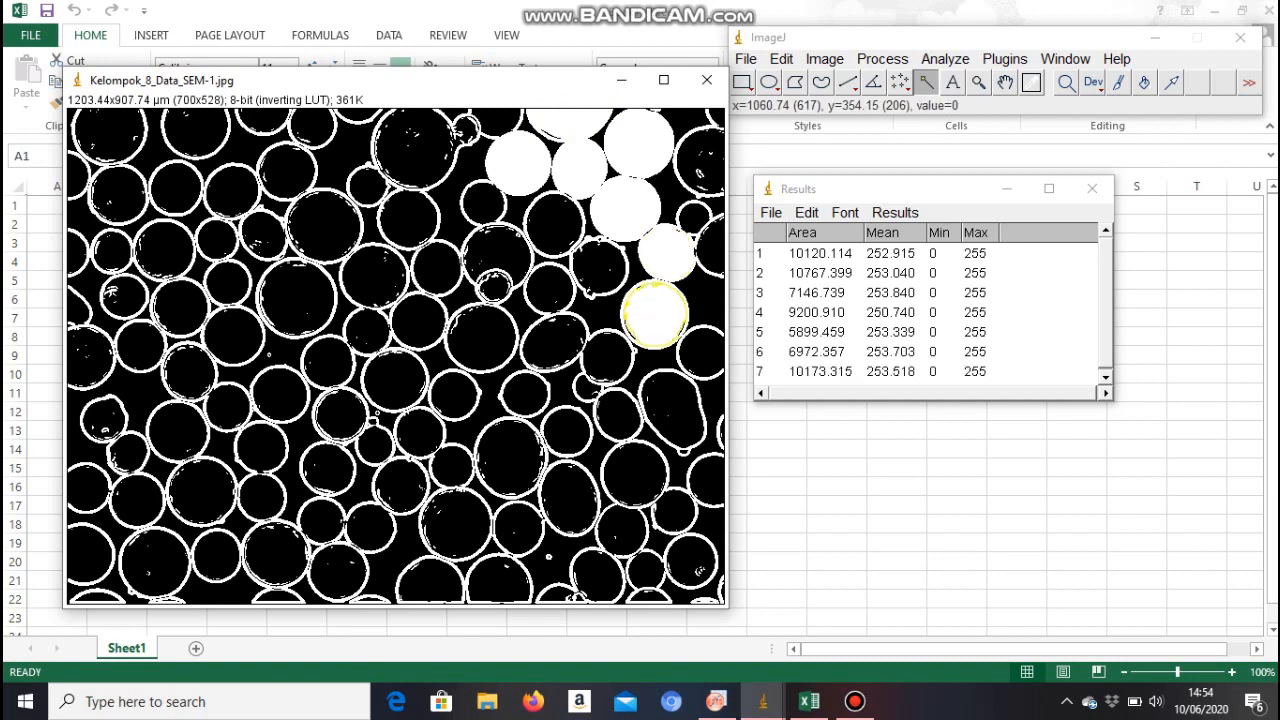
left_click(598, 267)
key("ctrl+m")
key("ctrl+f")
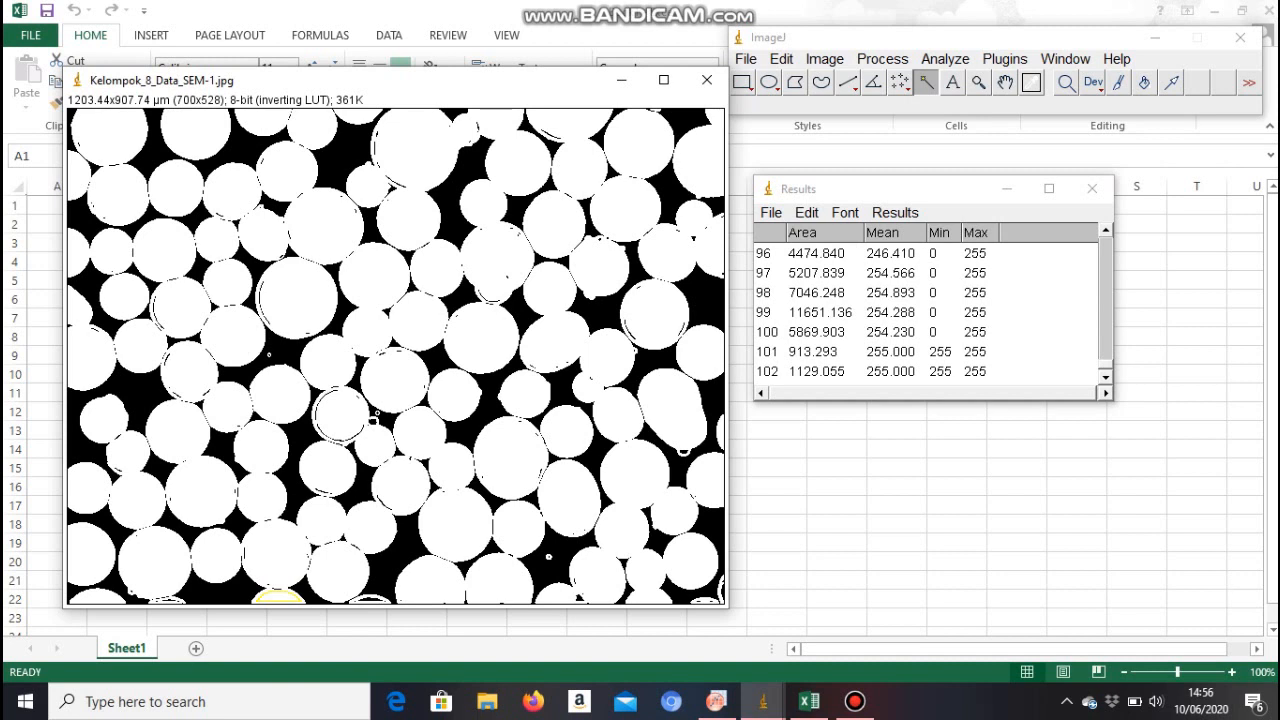
Step: Copy all rows of the results table and paste them into the Excel sheet starting at cell A2
left_click(806, 212)
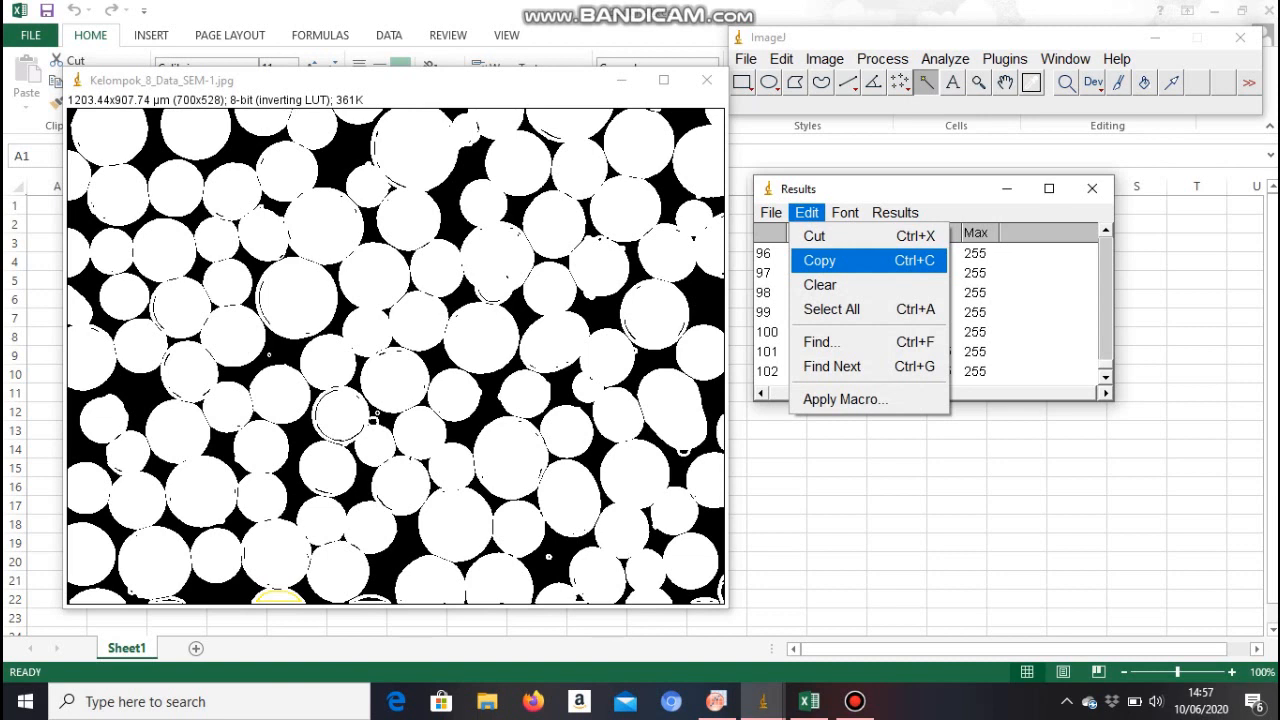
key("Return")
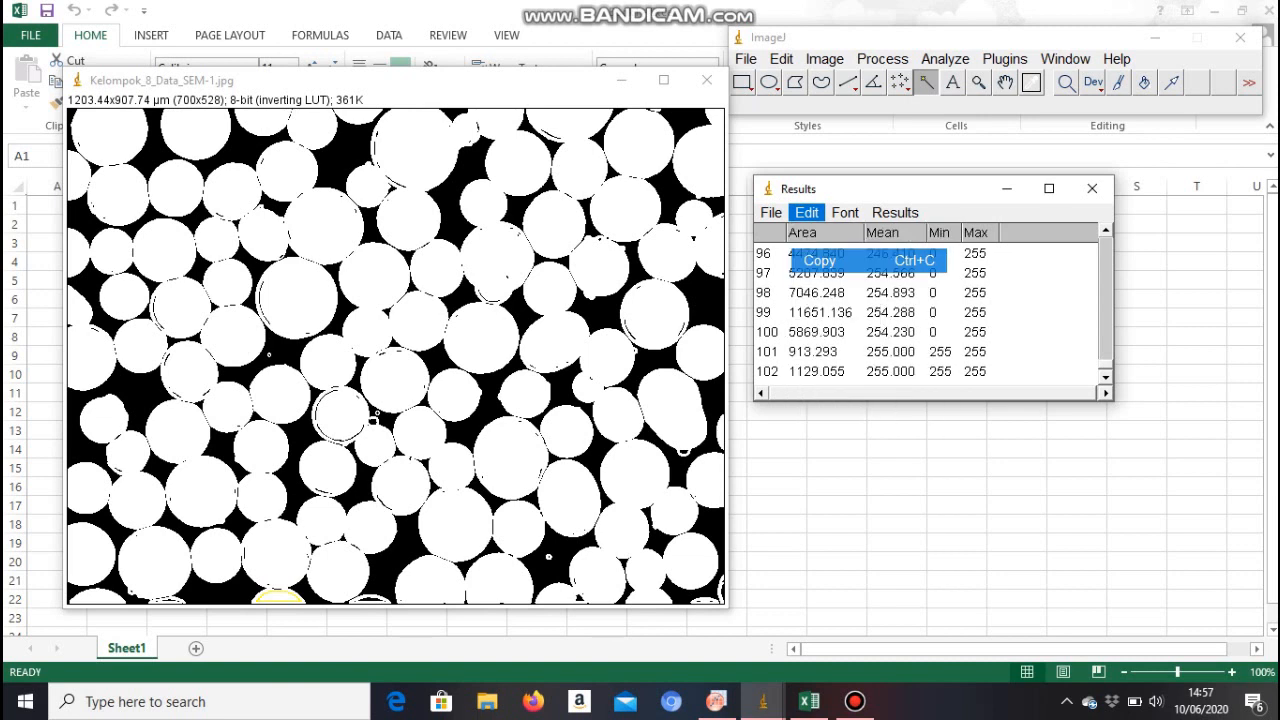
left_click(771, 213)
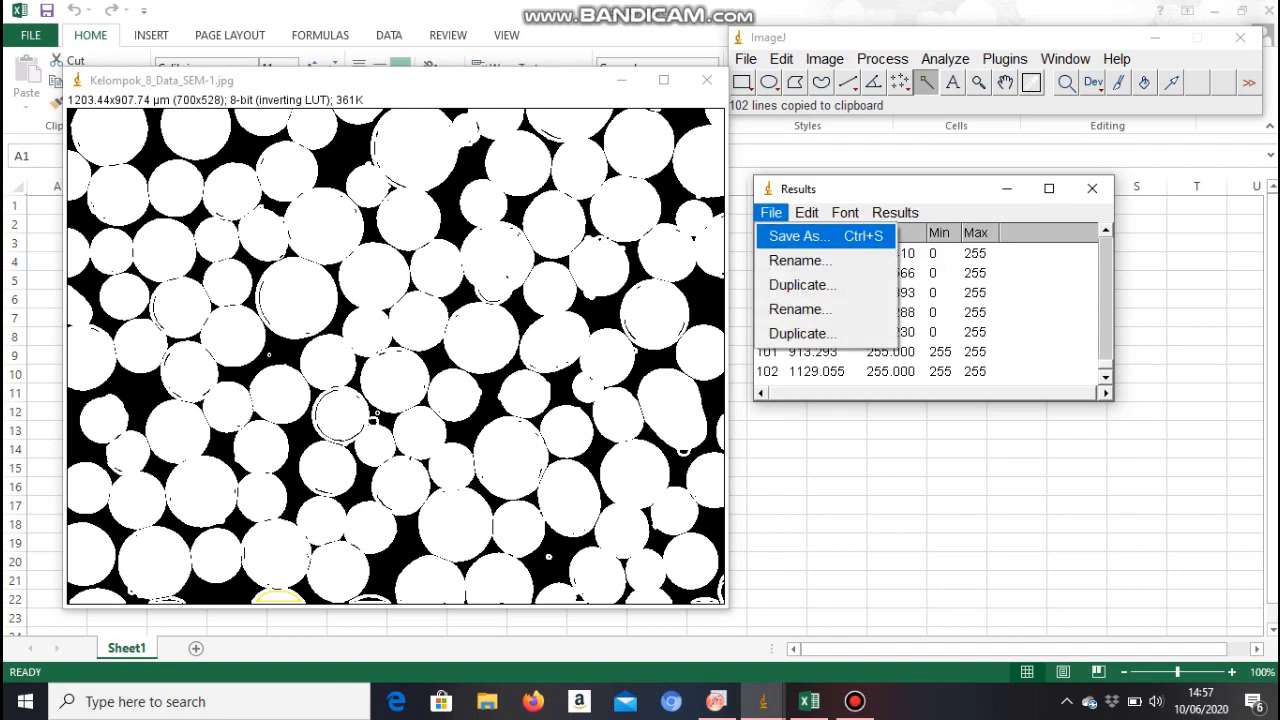
left_click(809, 702)
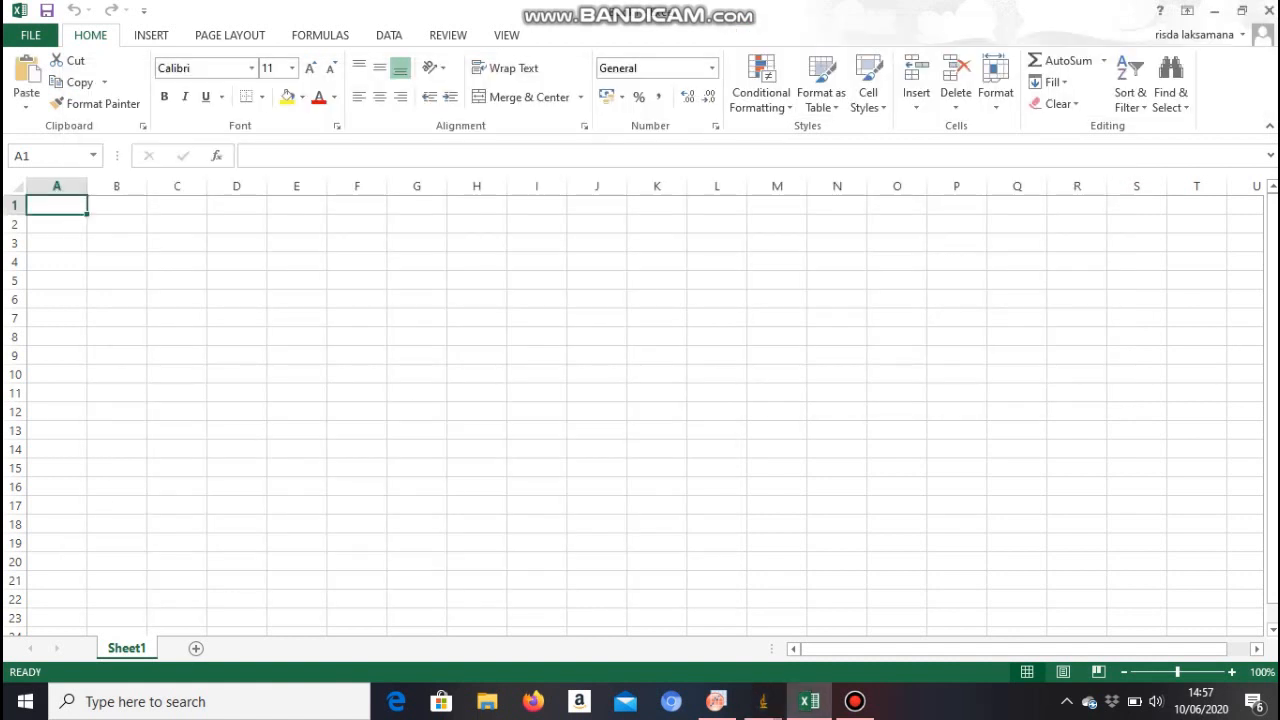
left_click(117, 205)
left_click(57, 224)
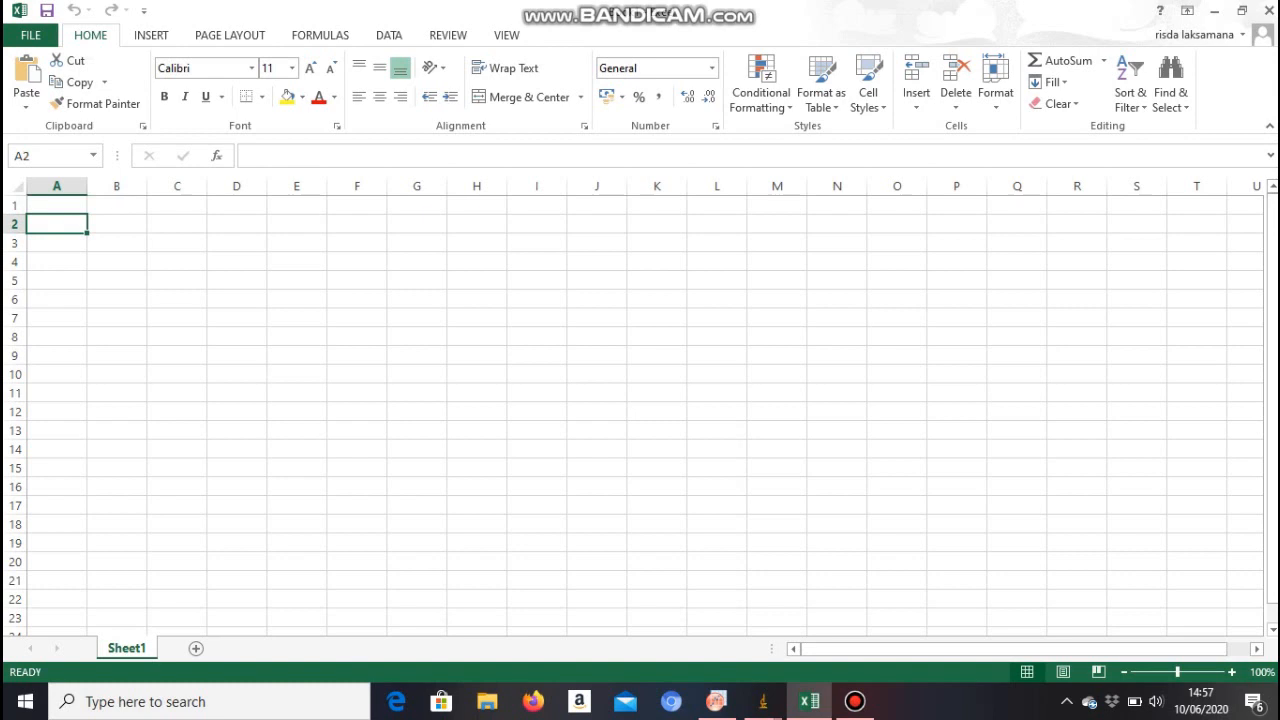
key("ctrl+v")
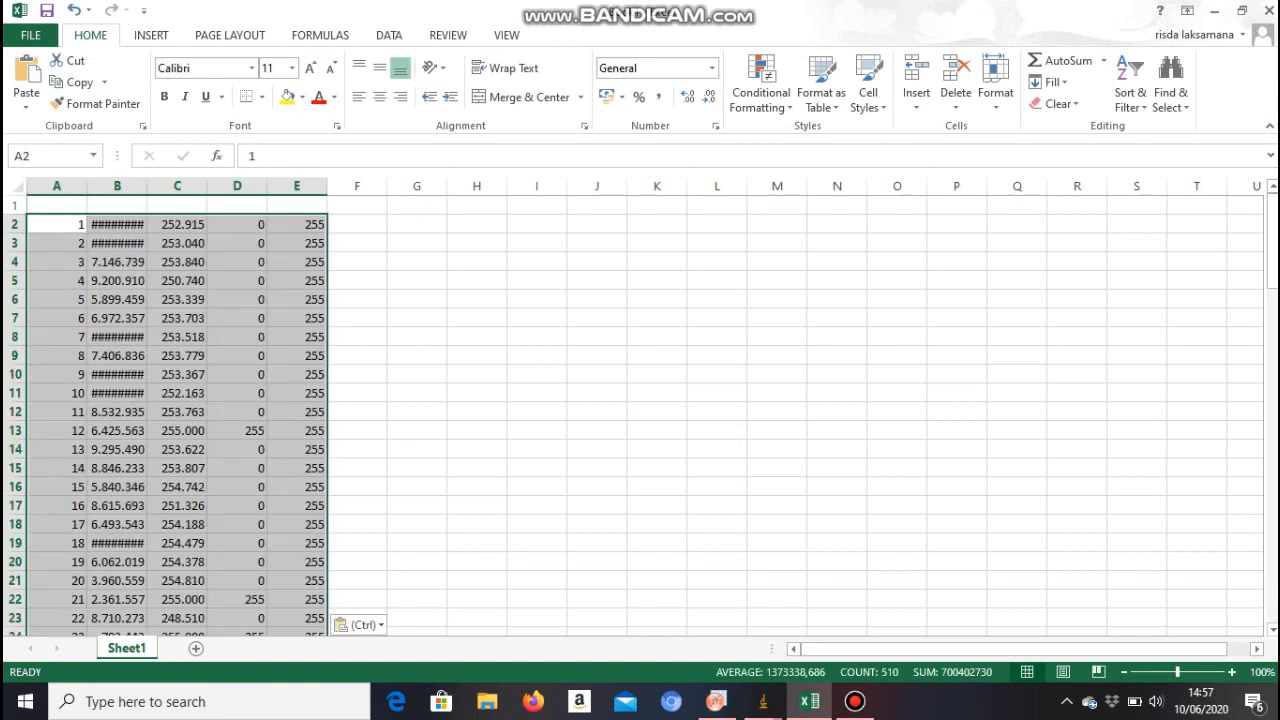
Step: Re-enter the existing value in cell B2 so that column B widens to fit the area numbers
left_click(117, 224)
key("F2")
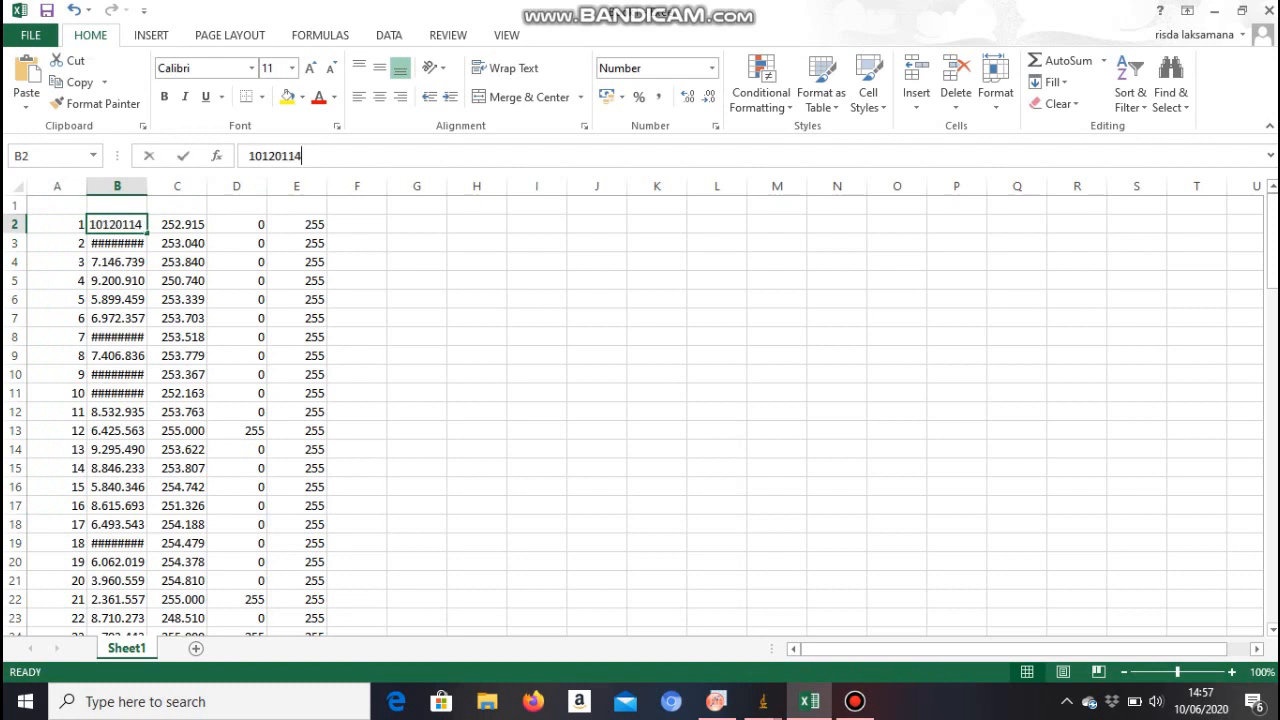
key("Return")
Step: Enter the headers Area, Mean, Min and Max in cells B1 to E1
key("Up")
key("Up")
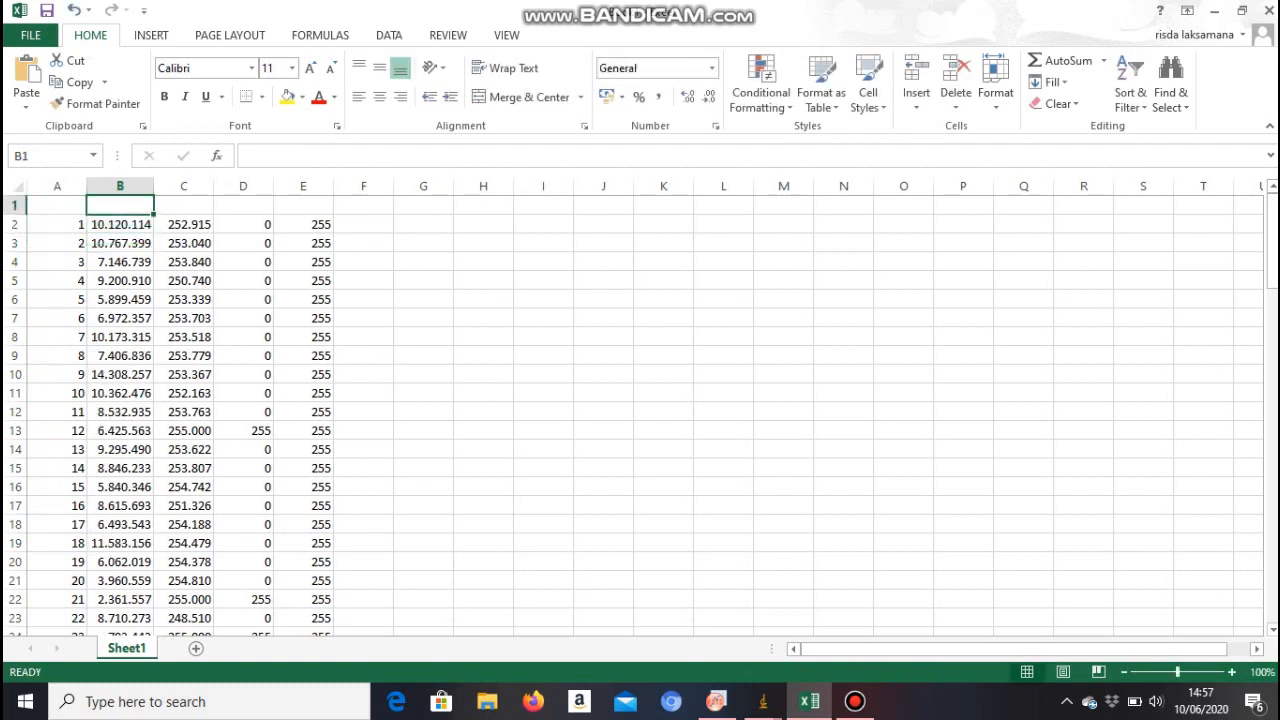
type("Area")
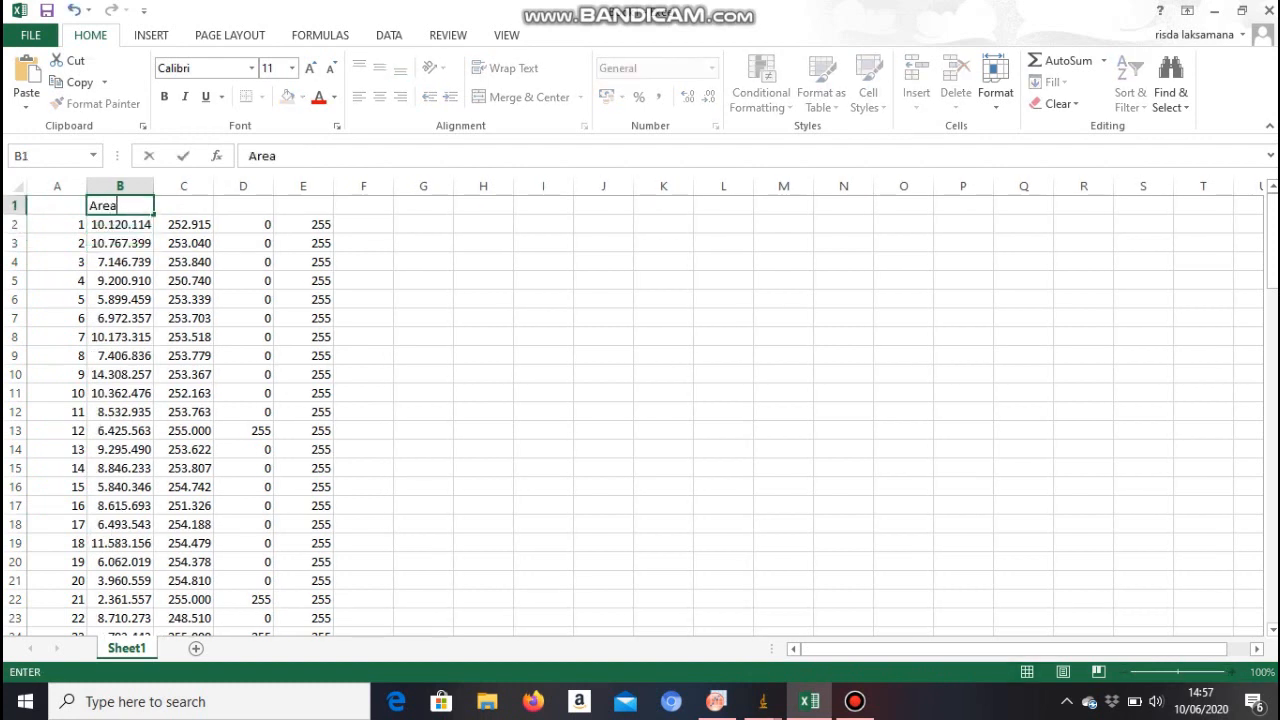
key("Tab")
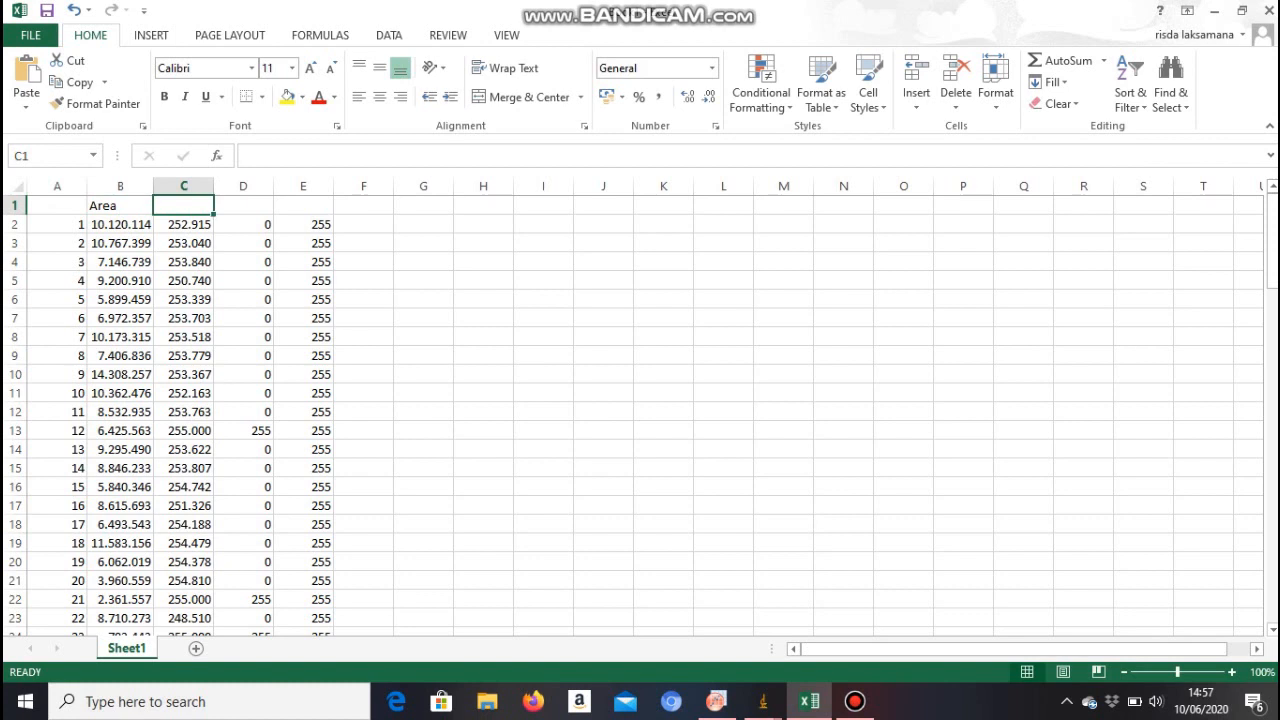
type("Mean")
key("Tab")
type("M")
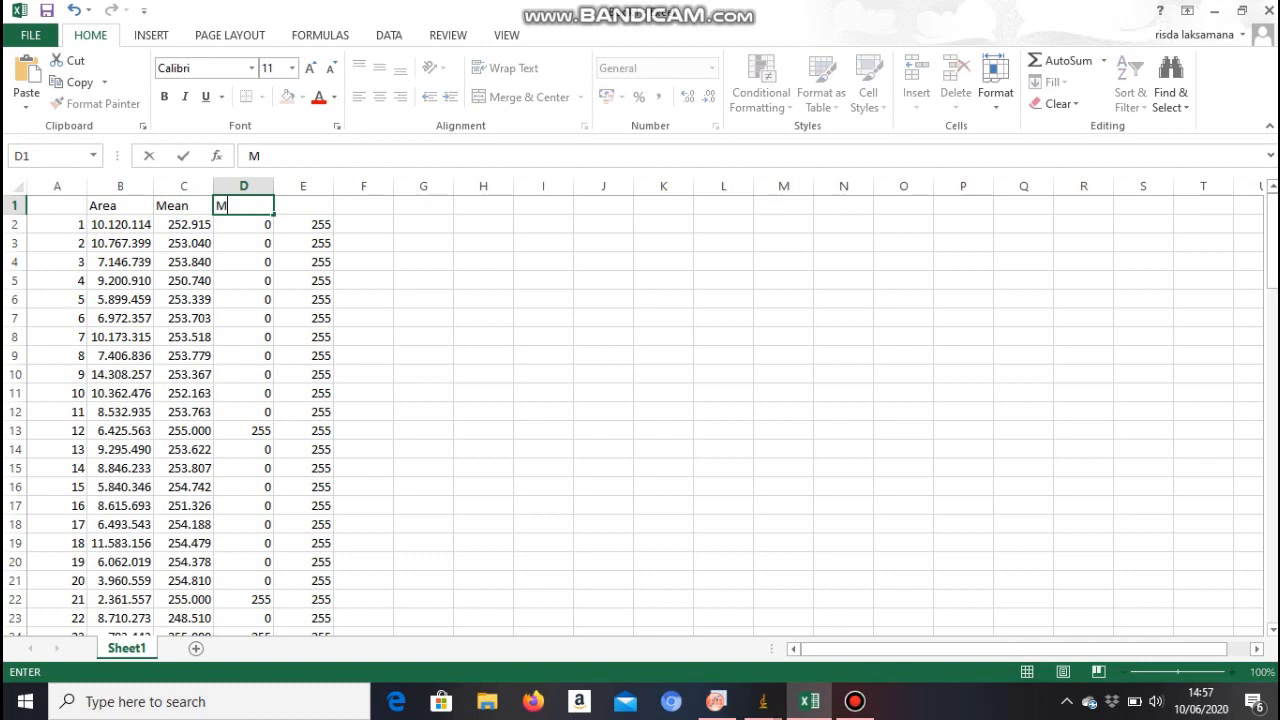
type("in")
key("Tab")
type("Max")
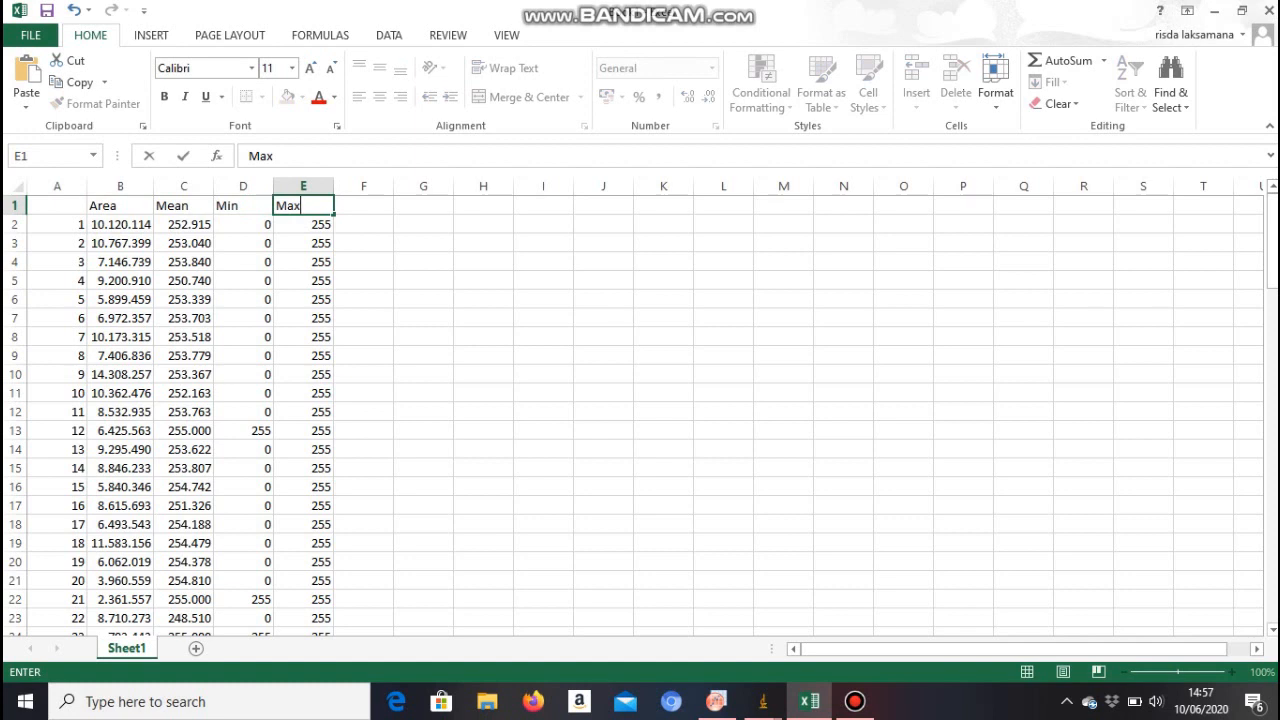
Step: Enter the header "jari-jari" in cell G1
left_click(423, 224)
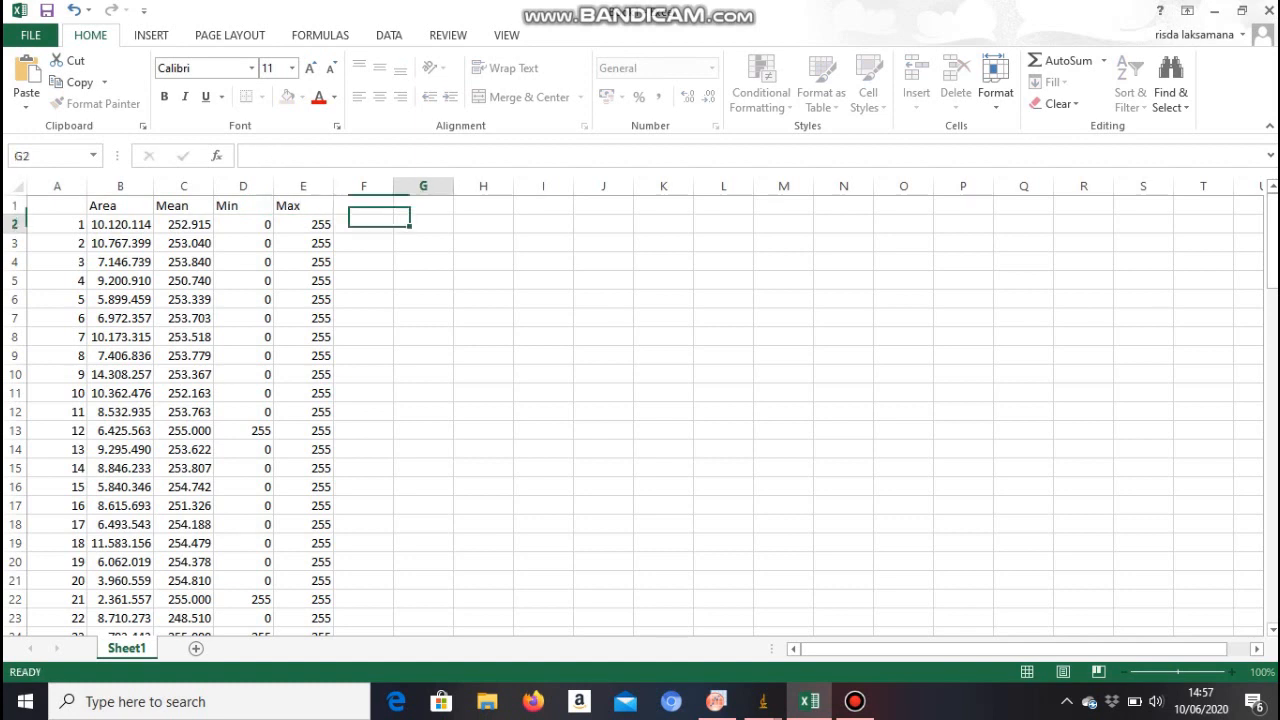
key("Up")
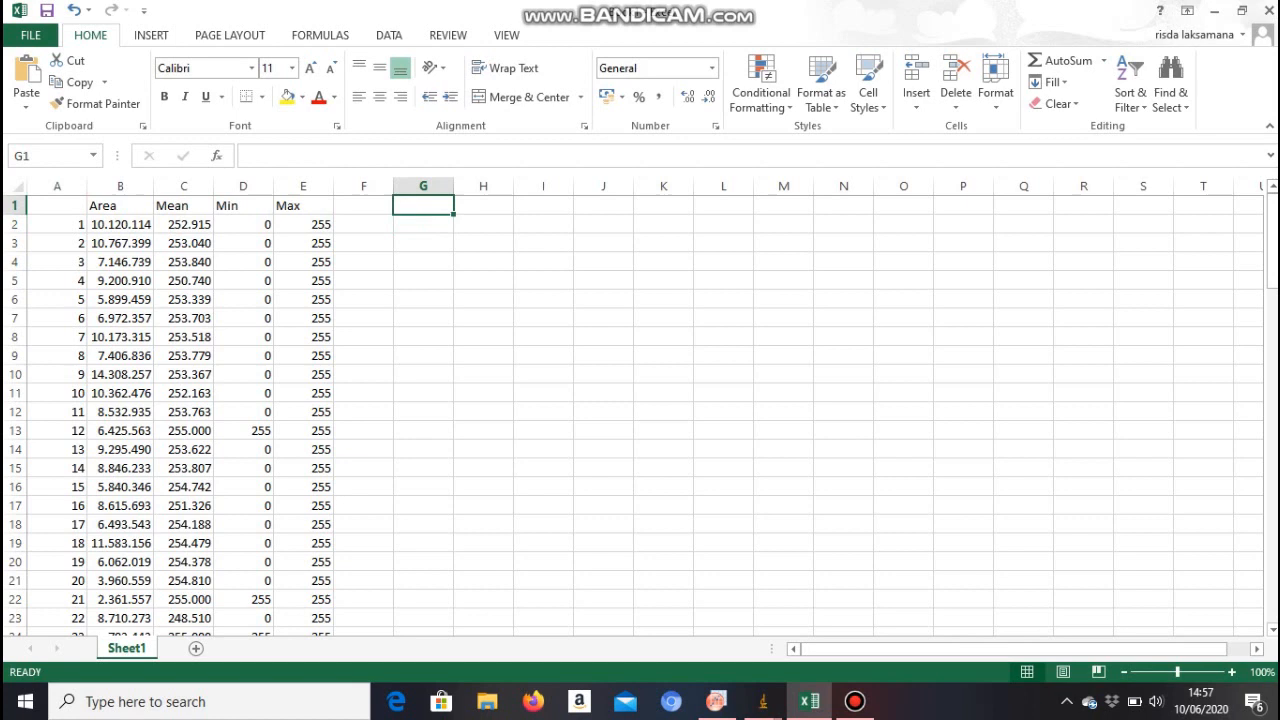
type("jari-jari")
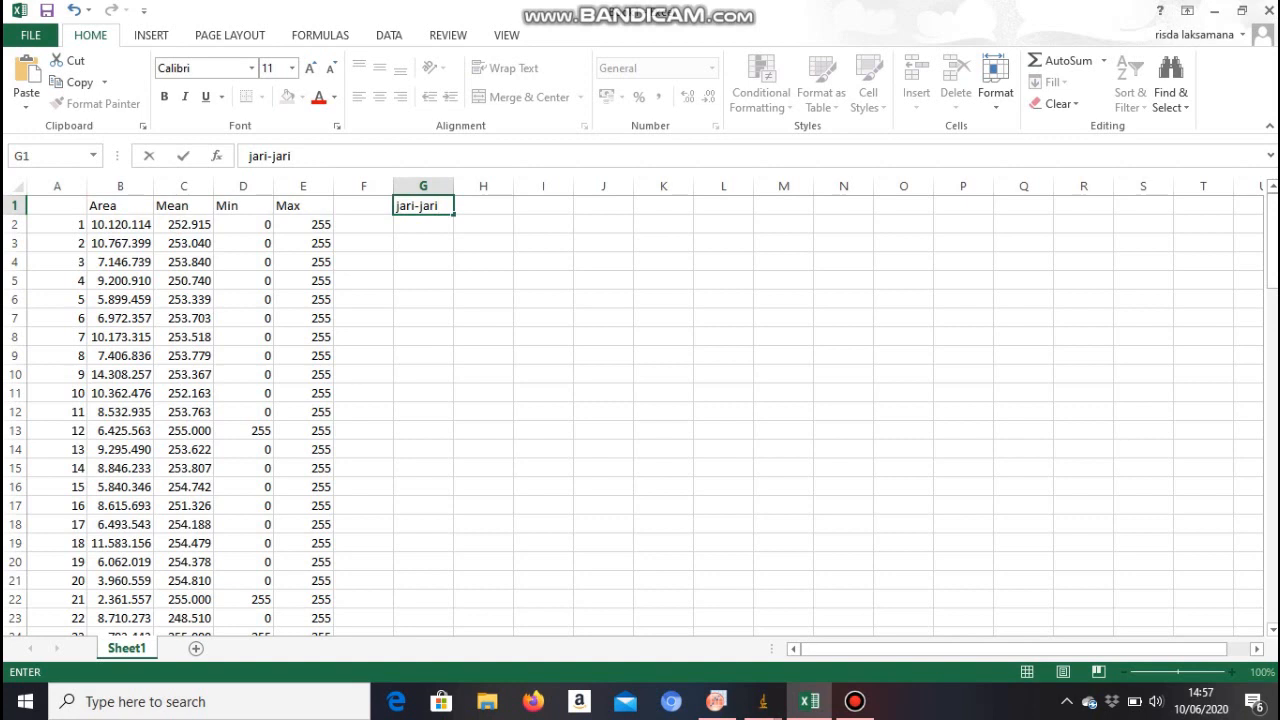
key("Return")
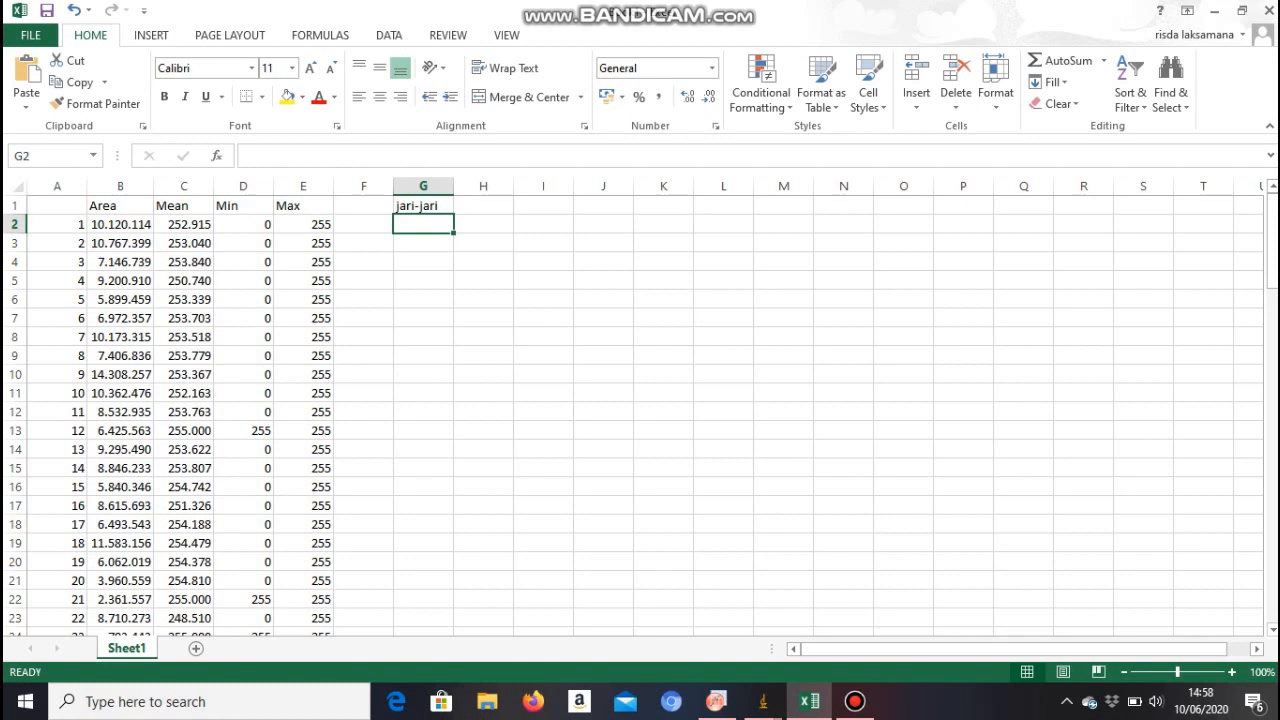
Step: Calculate the first particle's radius in cell G2 with the formula =((B2/(4*3,14))^0,5)
type("=")
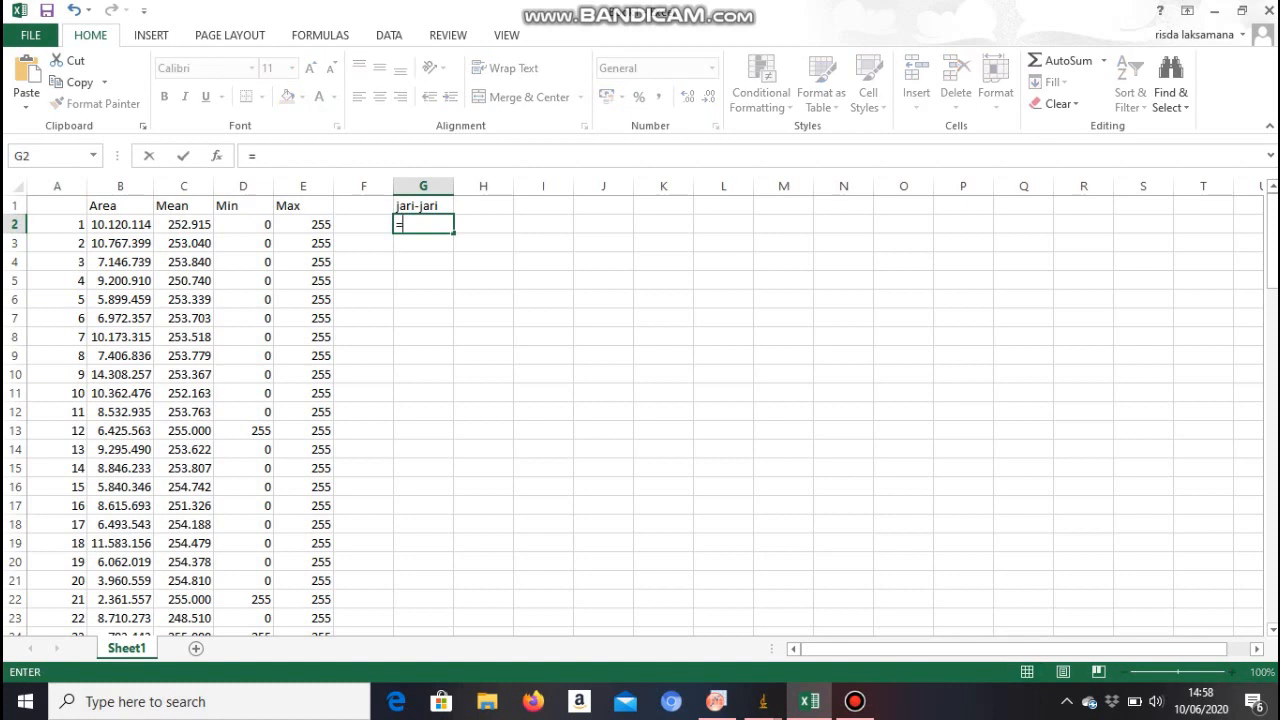
type("((")
left_click(120, 225)
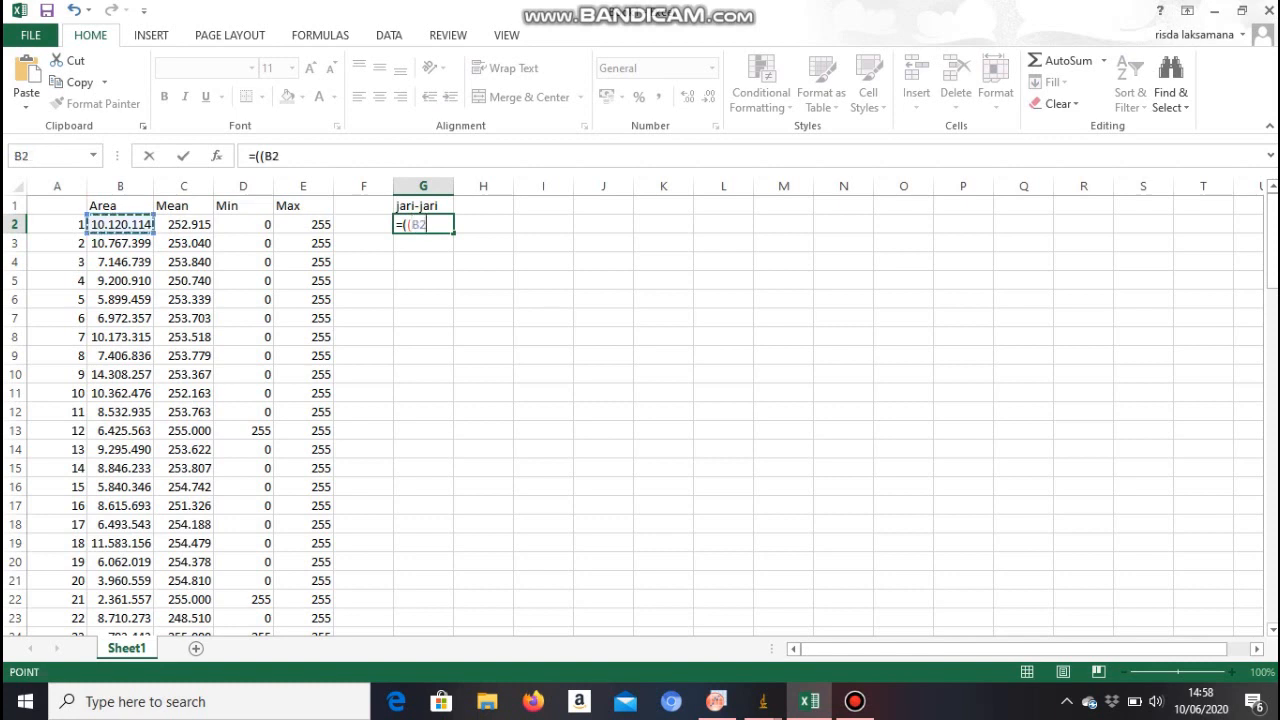
type("/(")
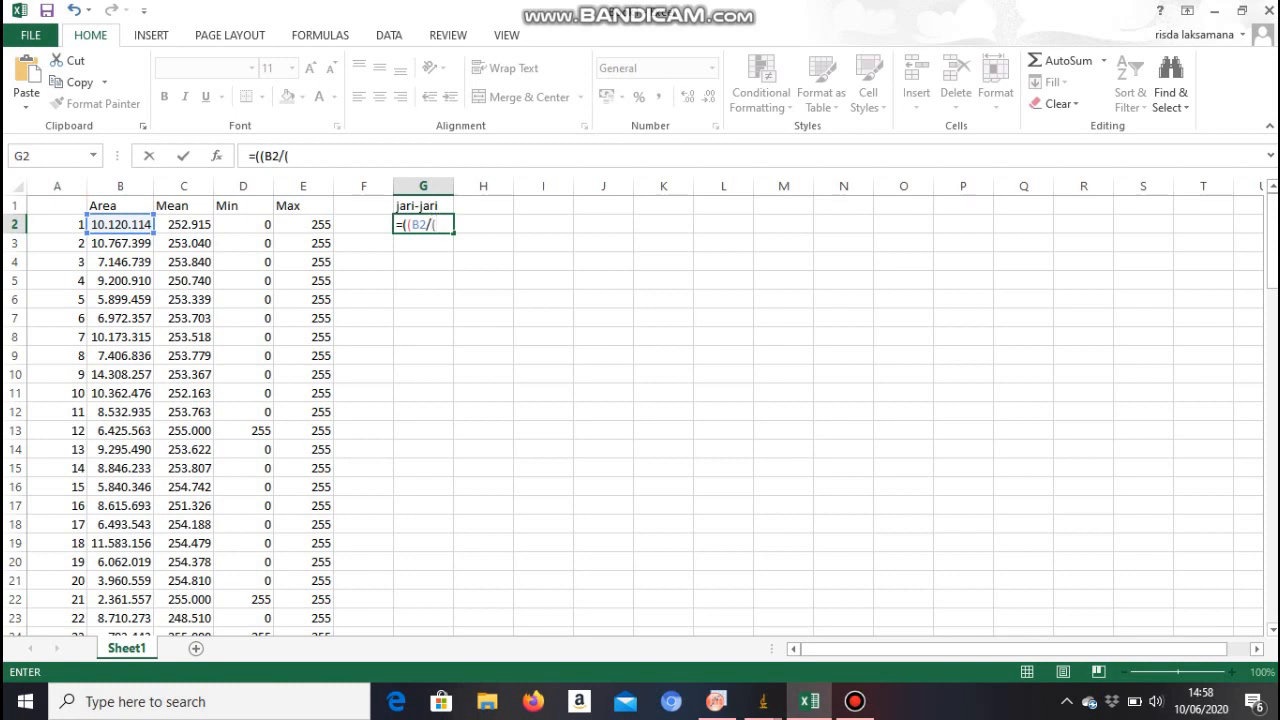
type("4*3,14))^o,5")
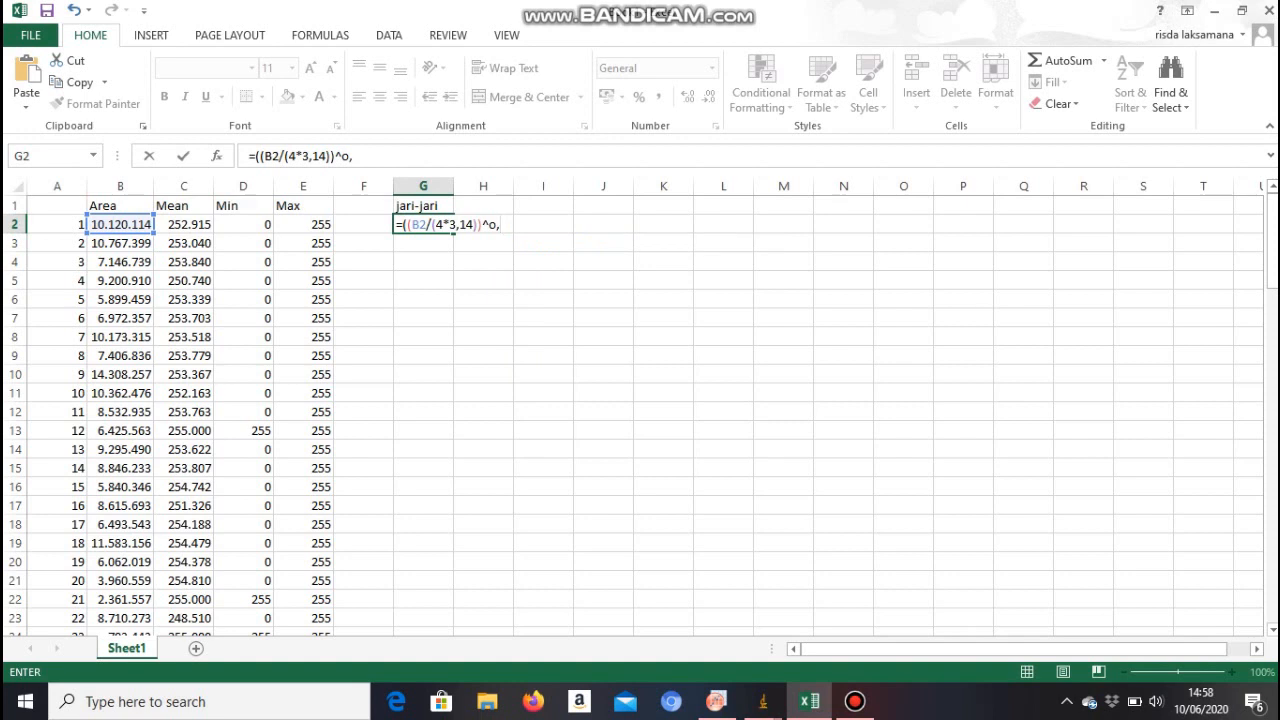
key("BackSpace")
key("BackSpace")
key("BackSpace")
type("0,5)")
key("Return")
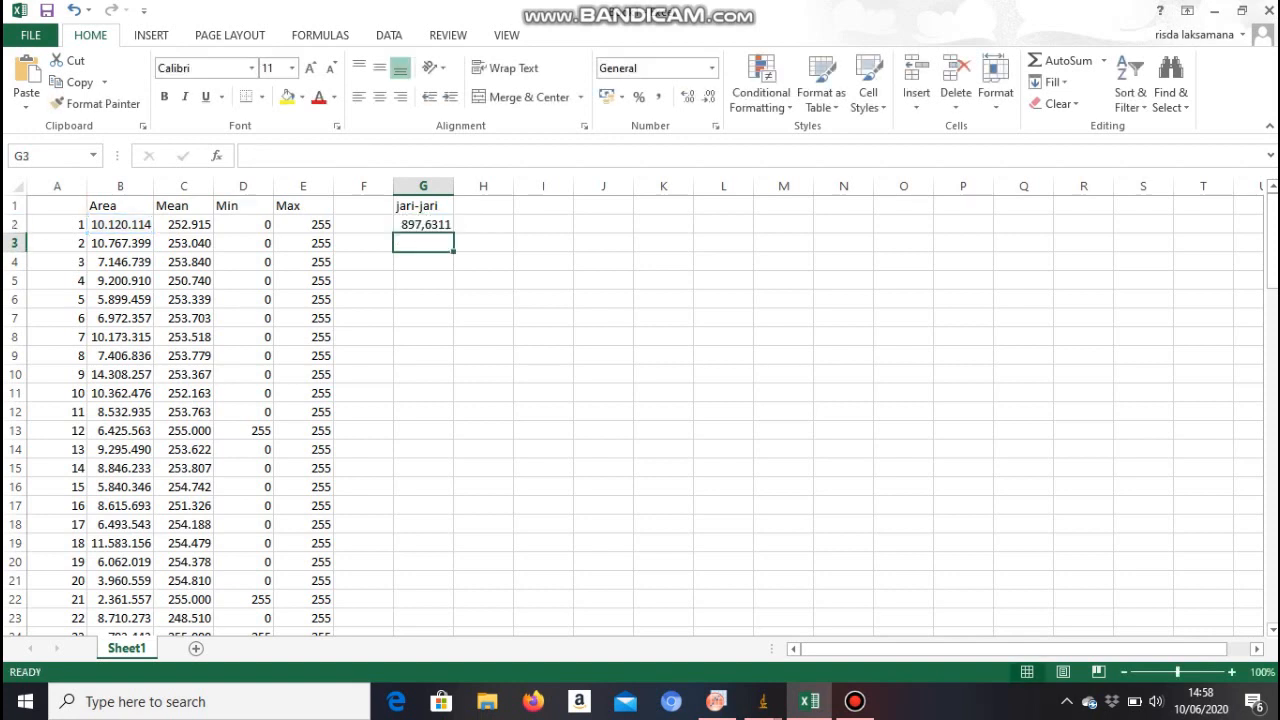
Step: Enter the header "diameter" in cell H1
left_click(483, 206)
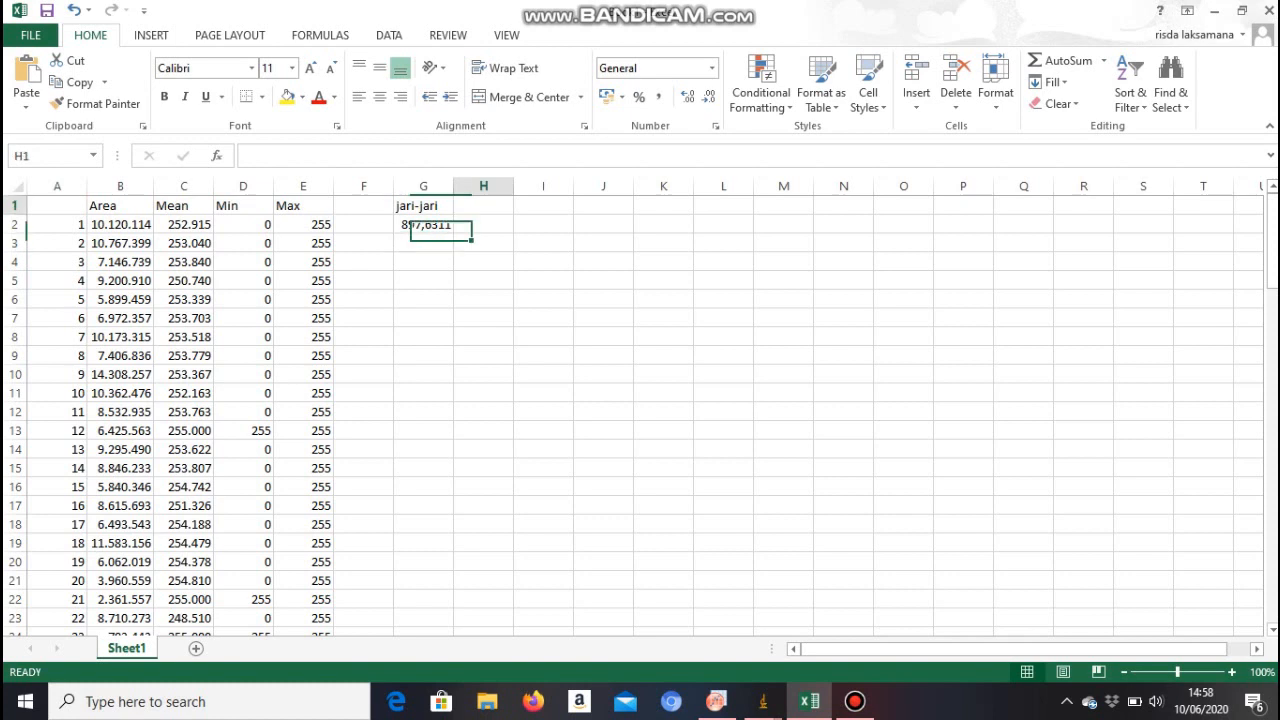
type("di")
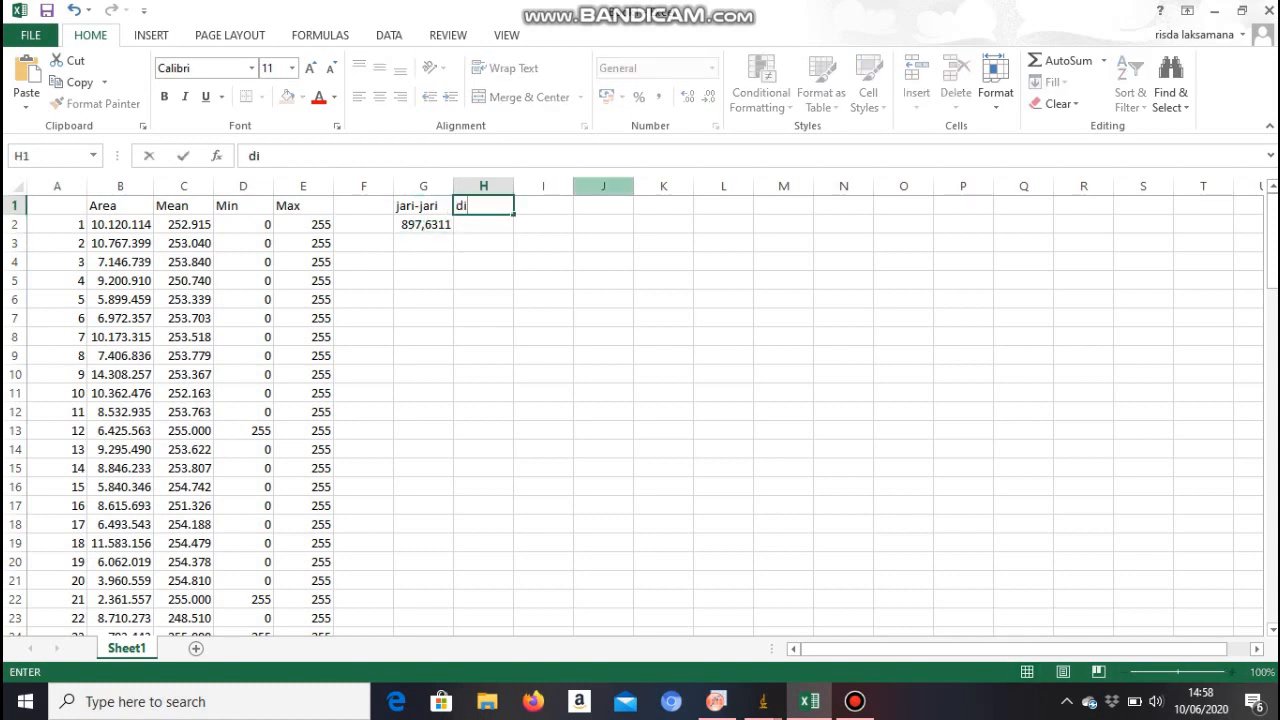
type("ameter")
key("Return")
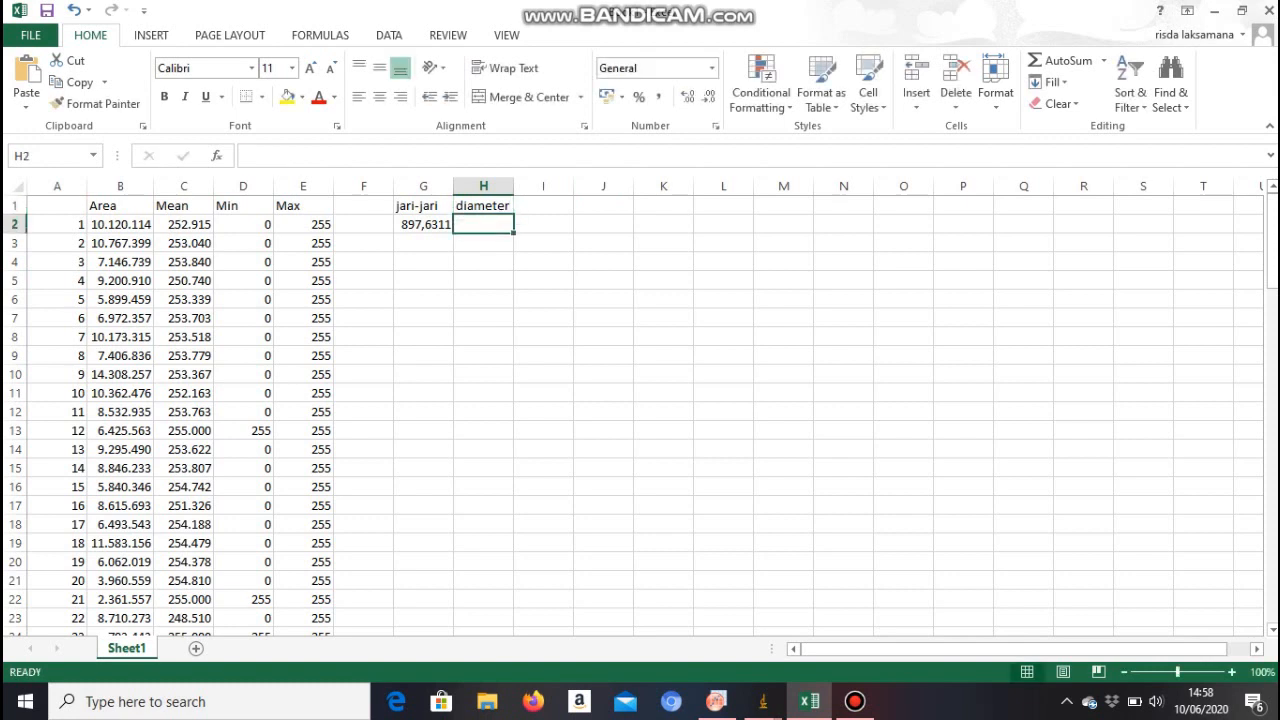
Step: Calculate the first particle's diameter in cell H2 with the formula =2*G2
type("=")
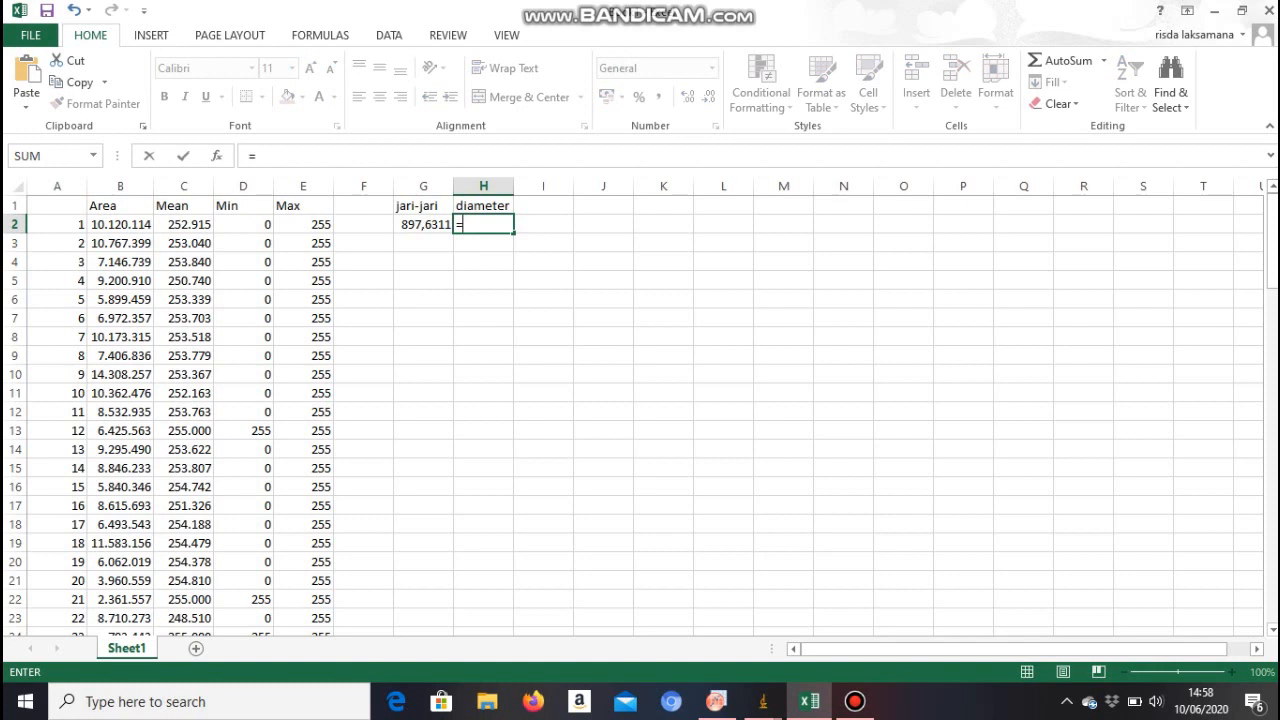
type("2*")
key("Left")
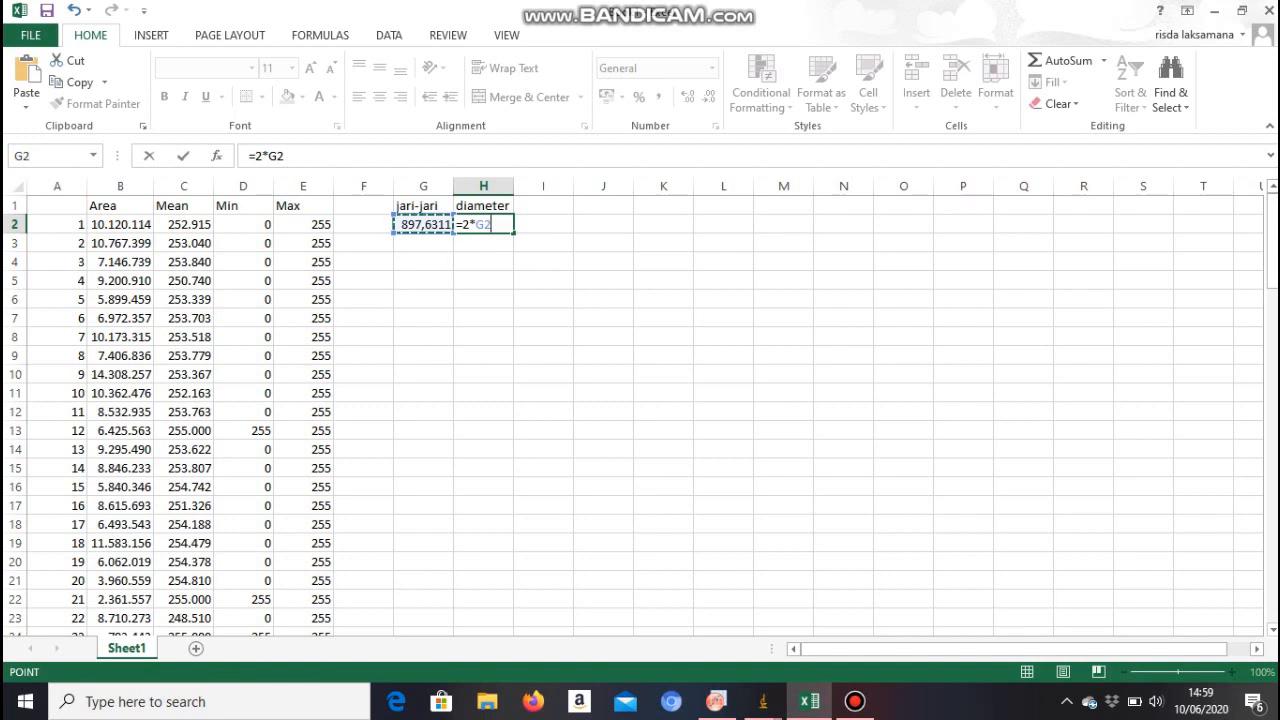
key("Return")
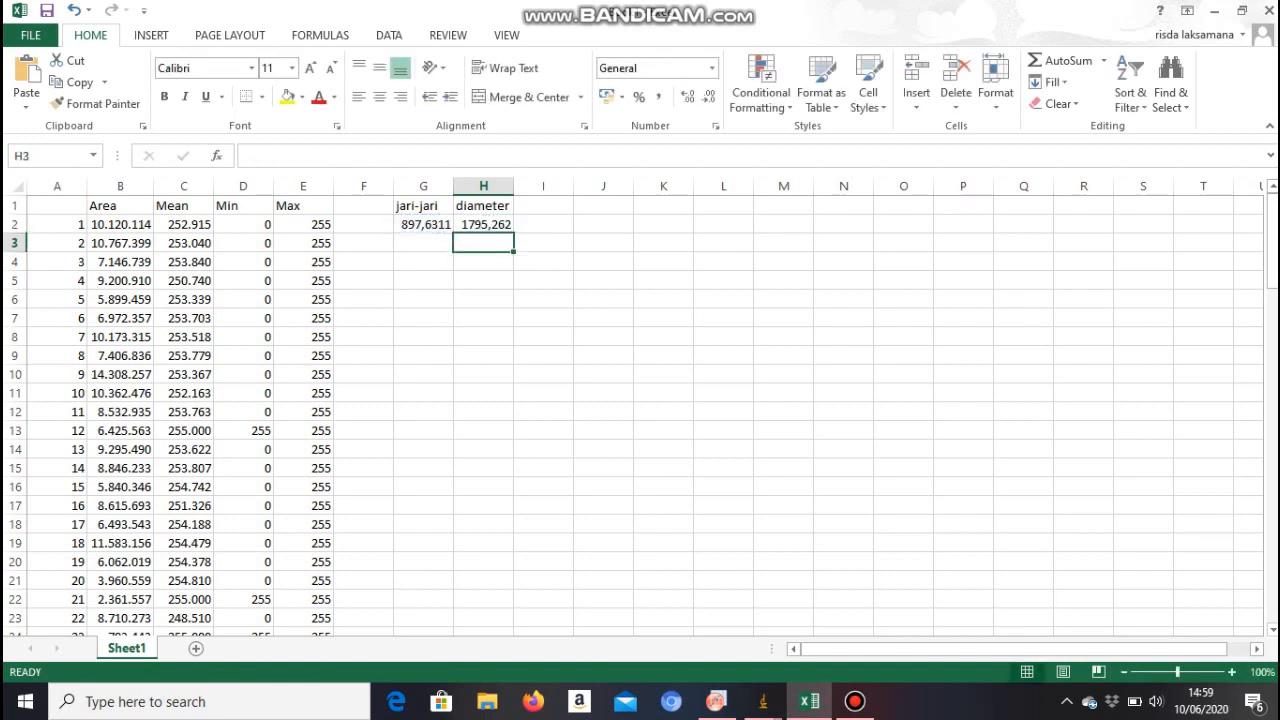
Step: Fill the radius formula from cell G2 down to the last particle in row 103
left_click(423, 224)
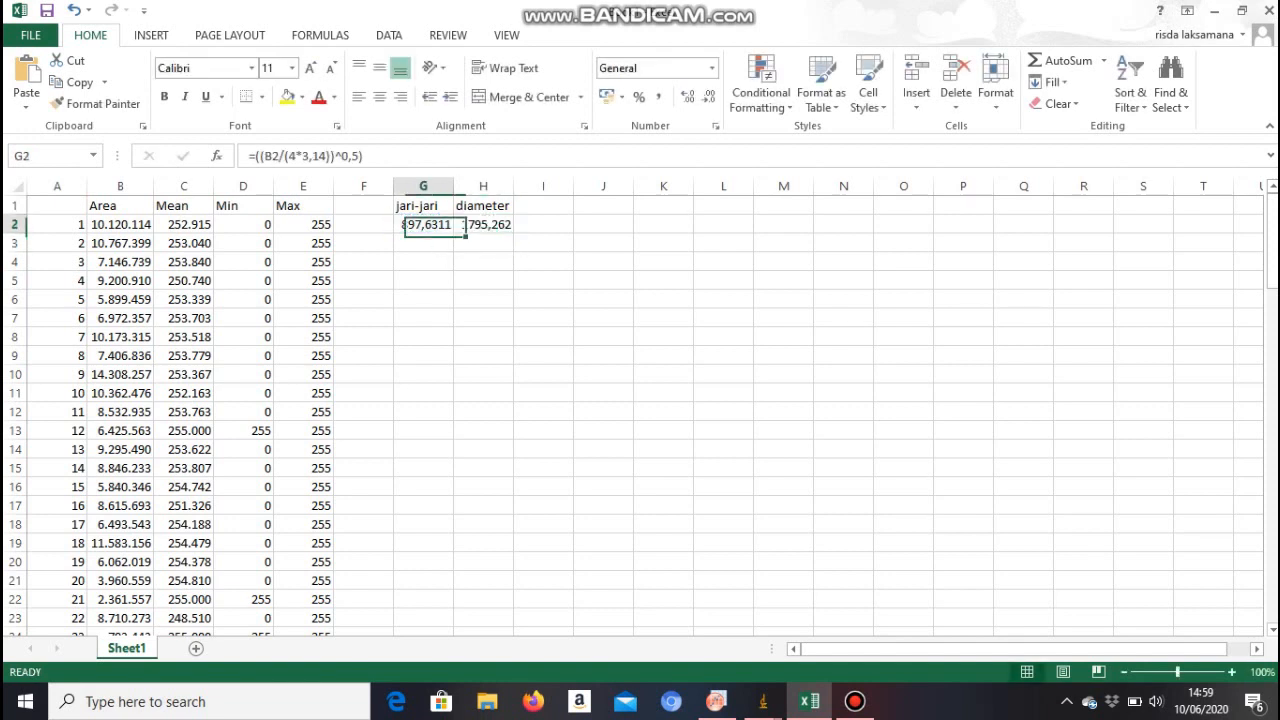
left_click_drag(453, 233, 450, 607)
scroll(640, 410, "up", 15)
scroll(640, 410, "up", 12)
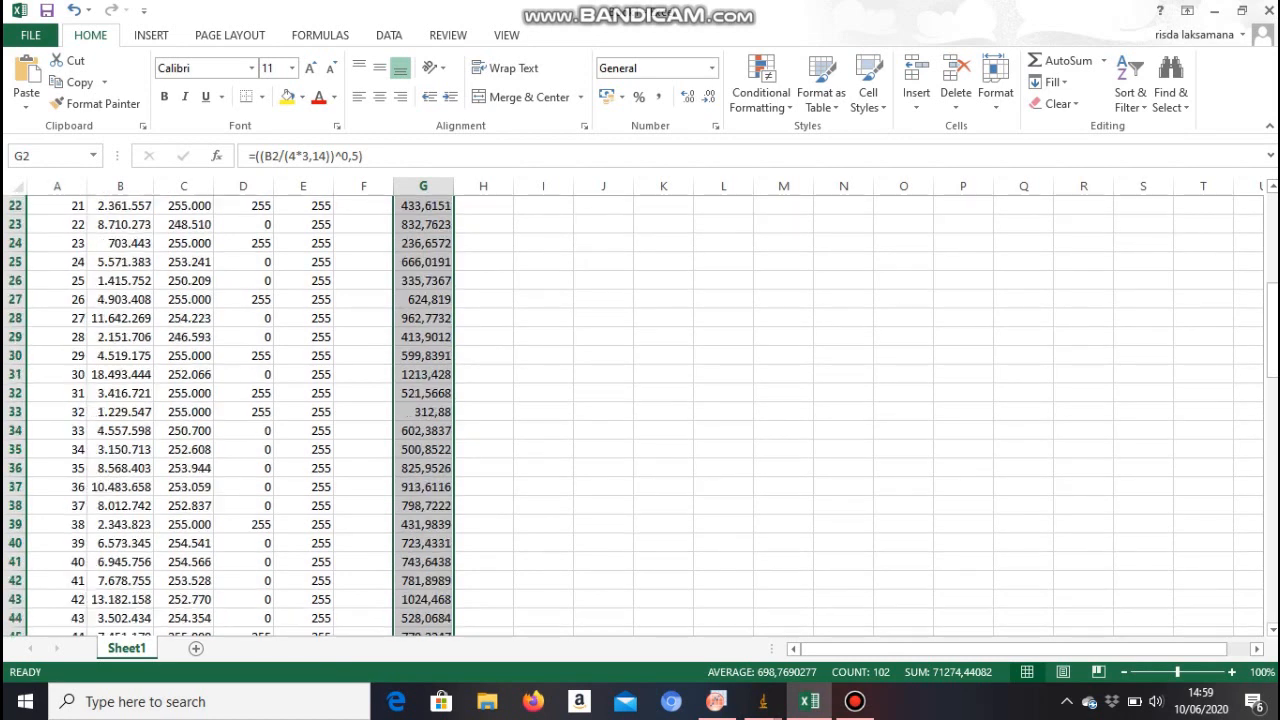
Step: Fill the diameter formula from cell H2 down to the last particle in row 103
left_click(463, 224)
mouse_move(514, 233)
left_mouse_down()
mouse_move(500, 310)
mouse_move(500, 630)
mouse_move(500, 610)
mouse_move(463, 618)
left_mouse_up()
scroll(463, 500, "up", 9)
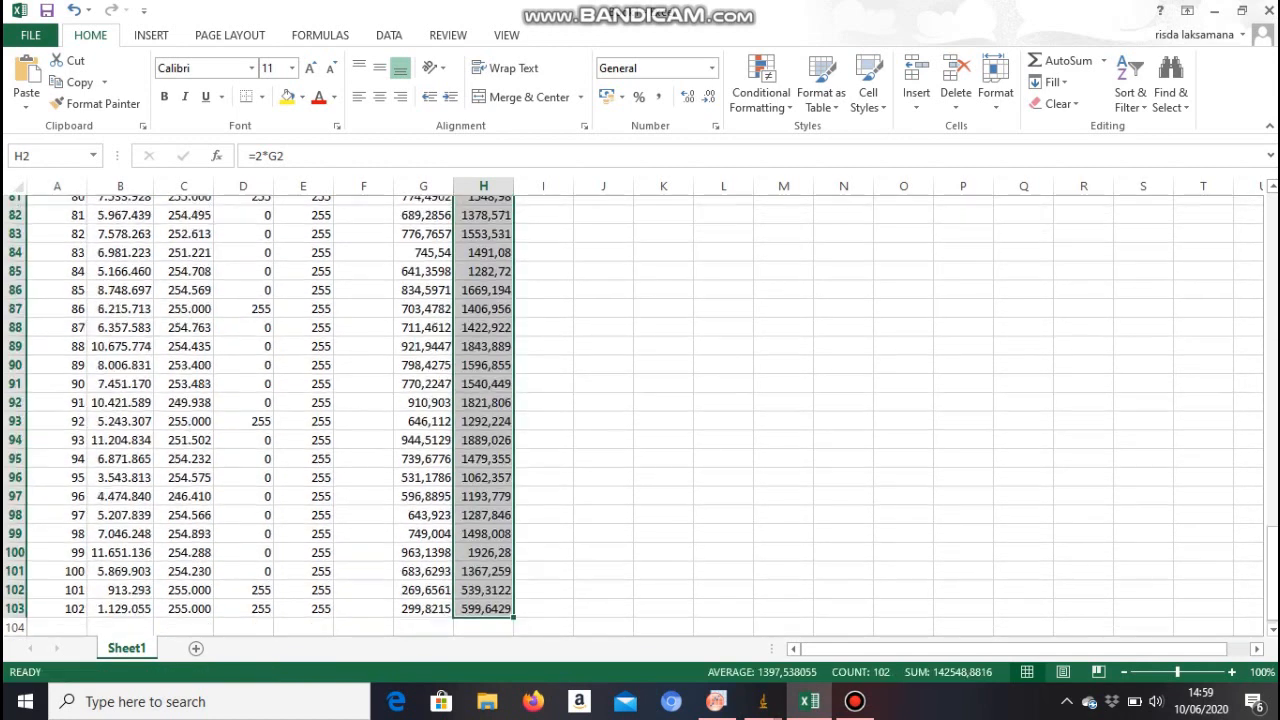
scroll(463, 410, "up", 18)
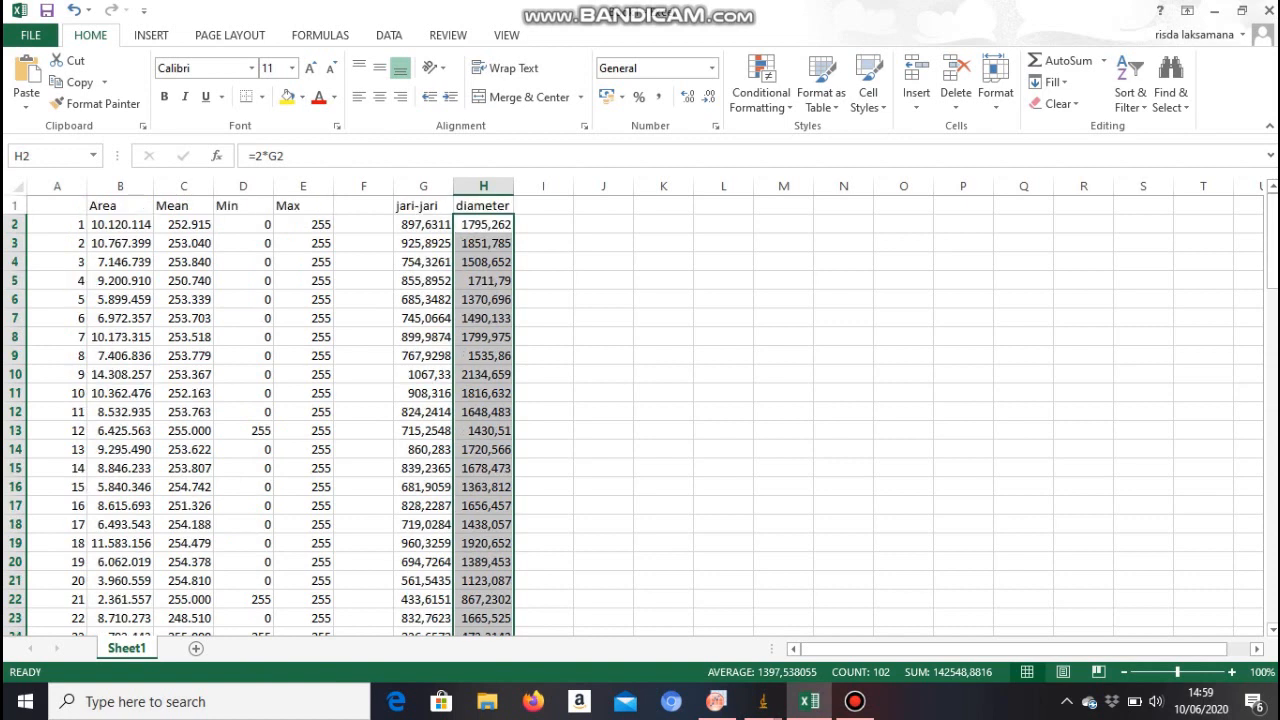
Step: Select all diameter values in H2:H103 and copy them
left_click(603, 225)
left_click(484, 225)
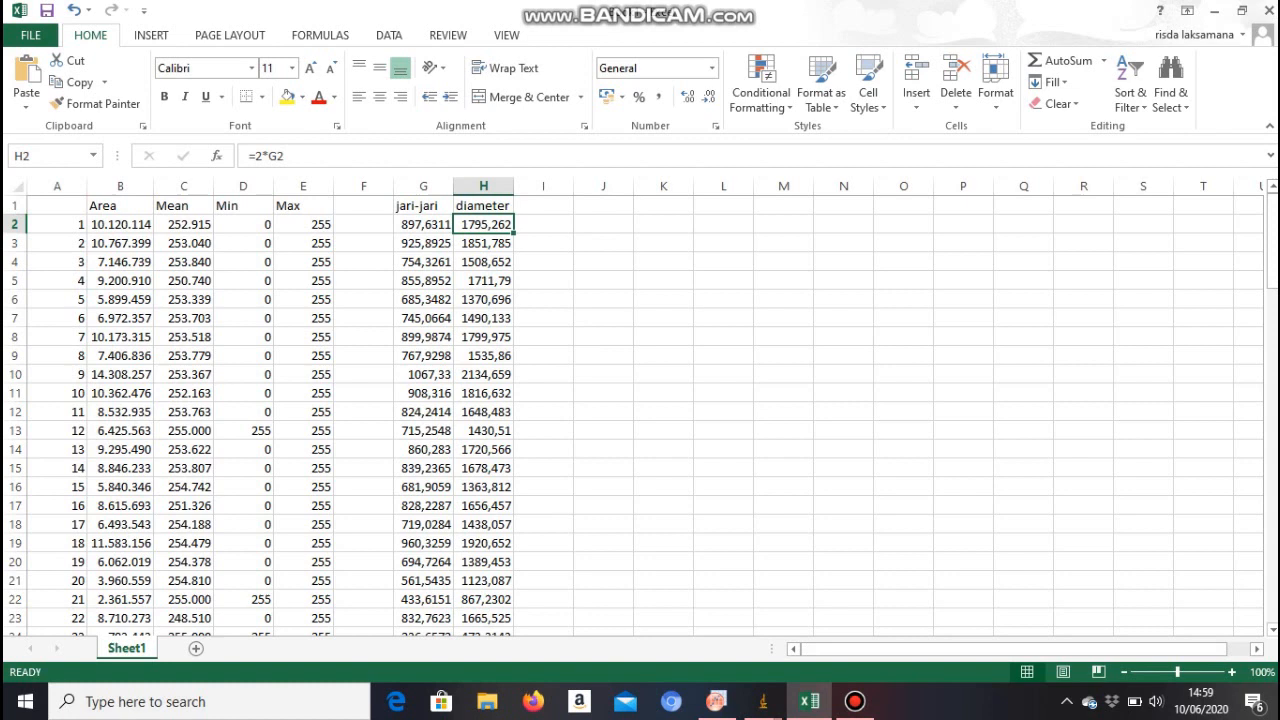
mouse_move(513, 232)
left_mouse_down()
mouse_move(513, 632)
mouse_move(513, 583)
left_mouse_up()
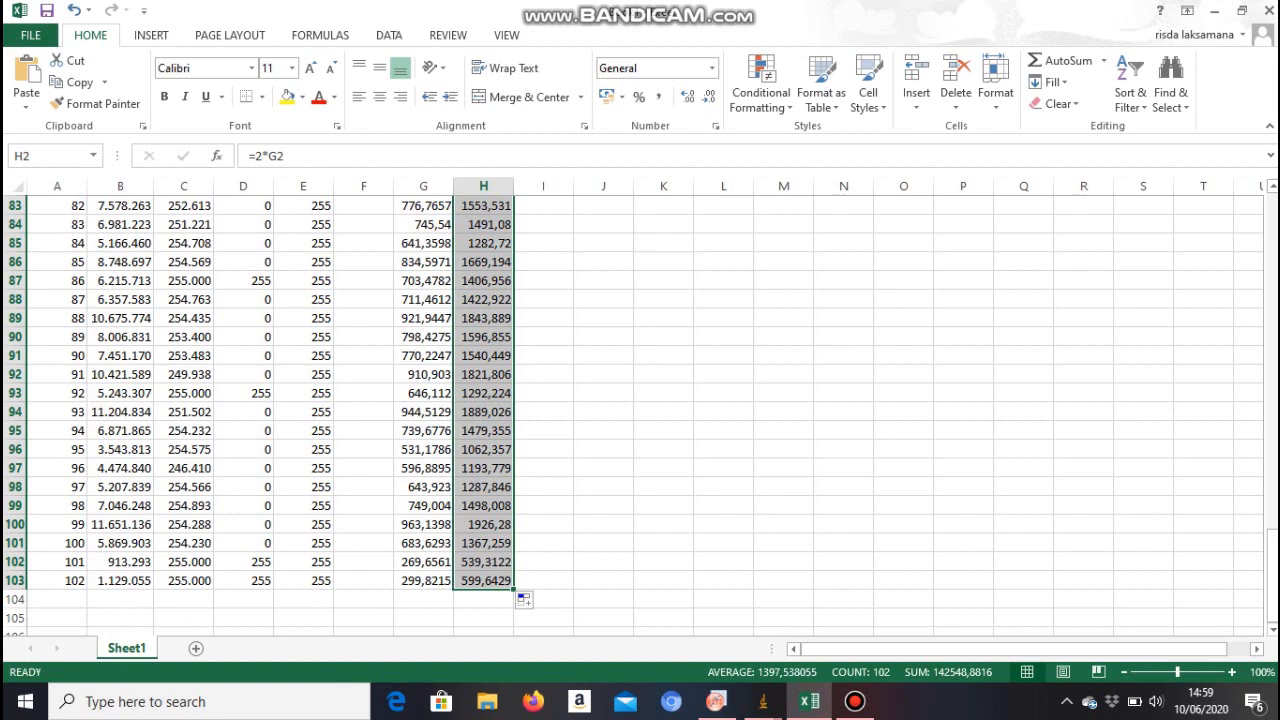
right_click(482, 303)
left_click(528, 338)
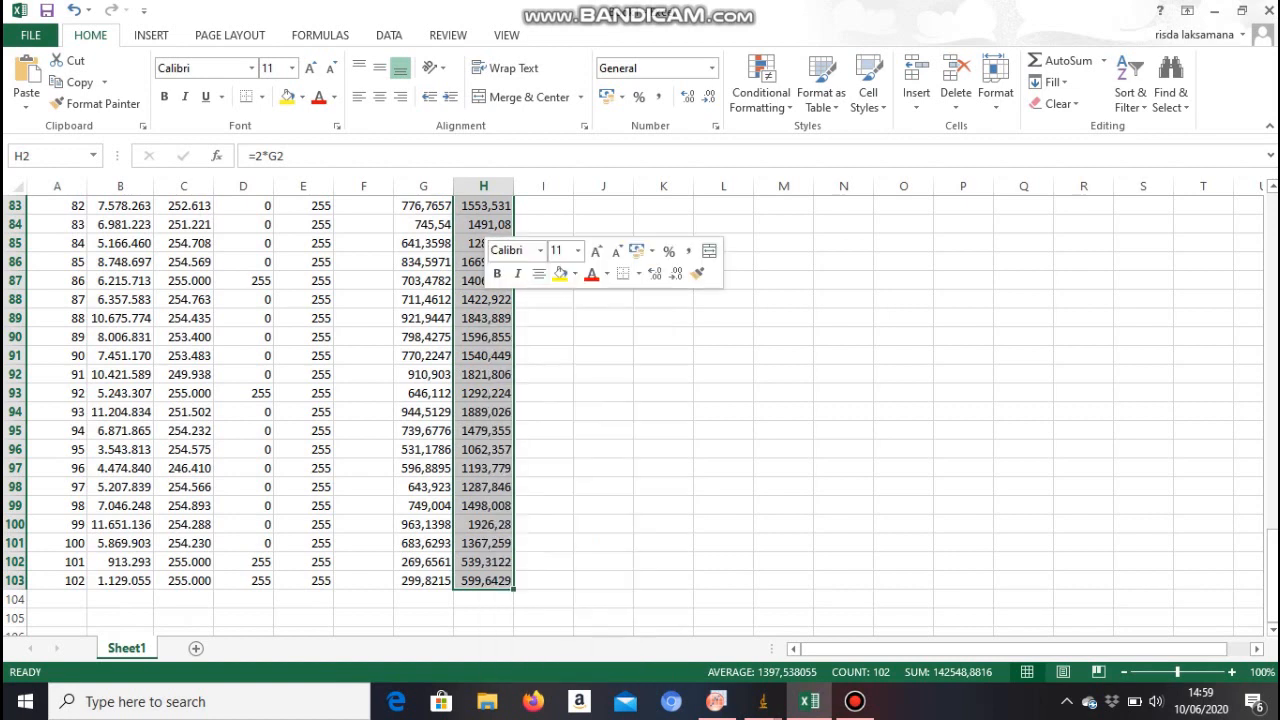
Step: Switch to Origin 8, maximize it and paste the copied diameters into column B(Y) of Book1, starting at row 1
left_click(716, 701)
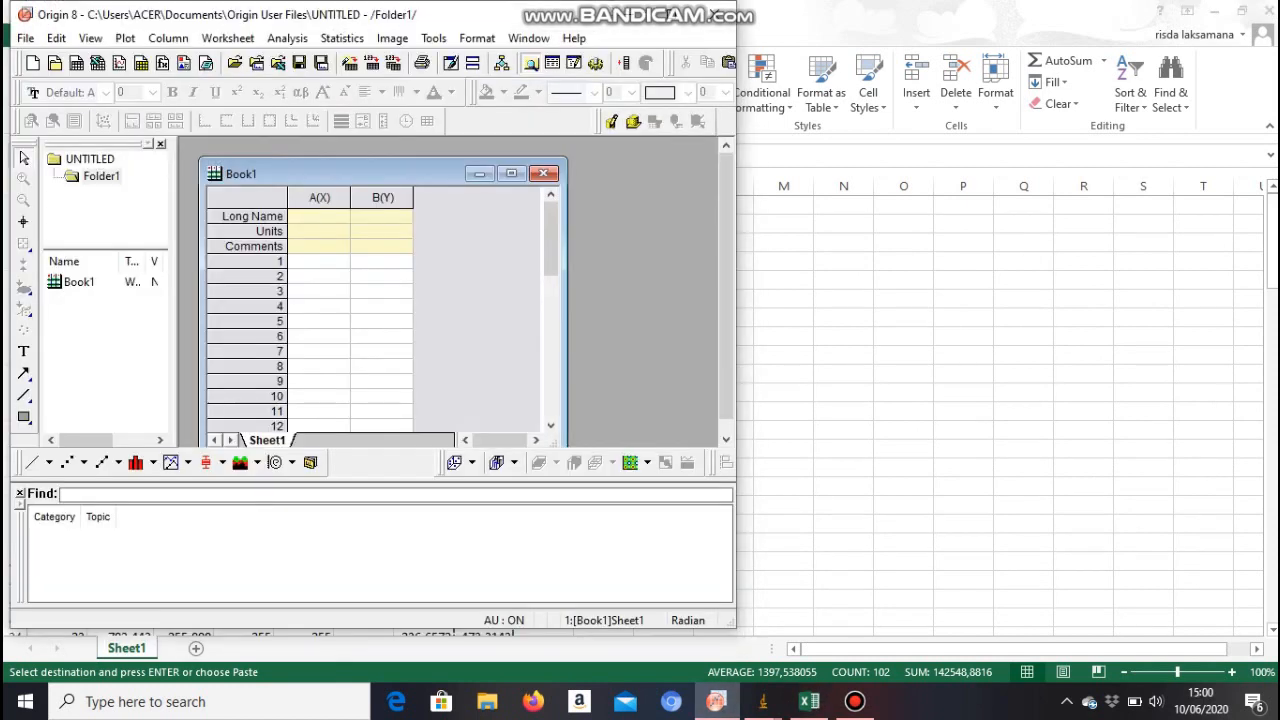
left_click(671, 14)
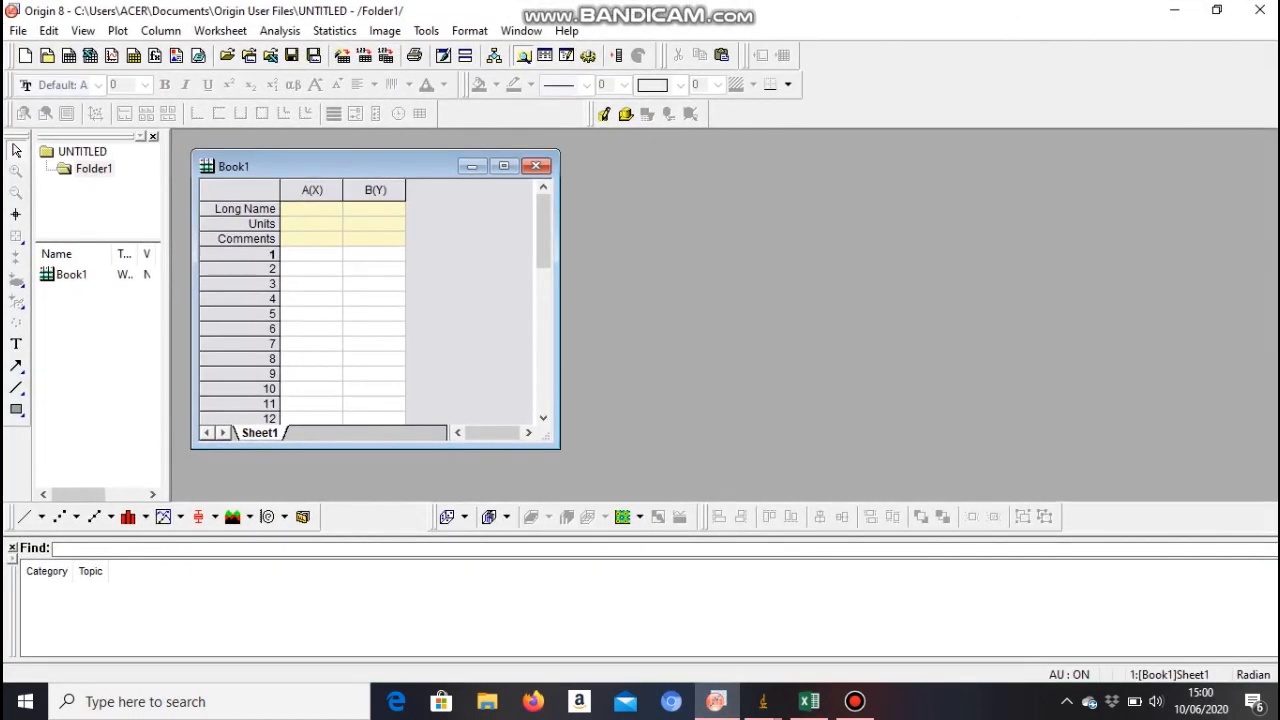
left_click(374, 254)
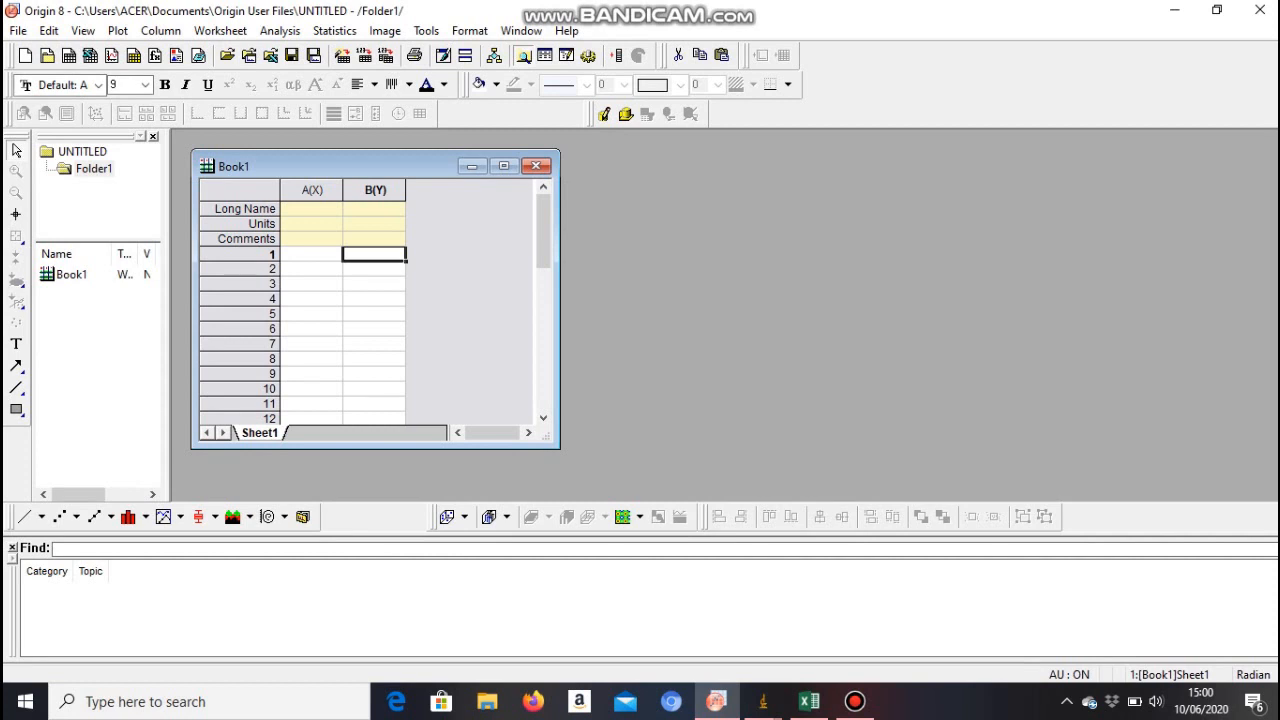
right_click(374, 254)
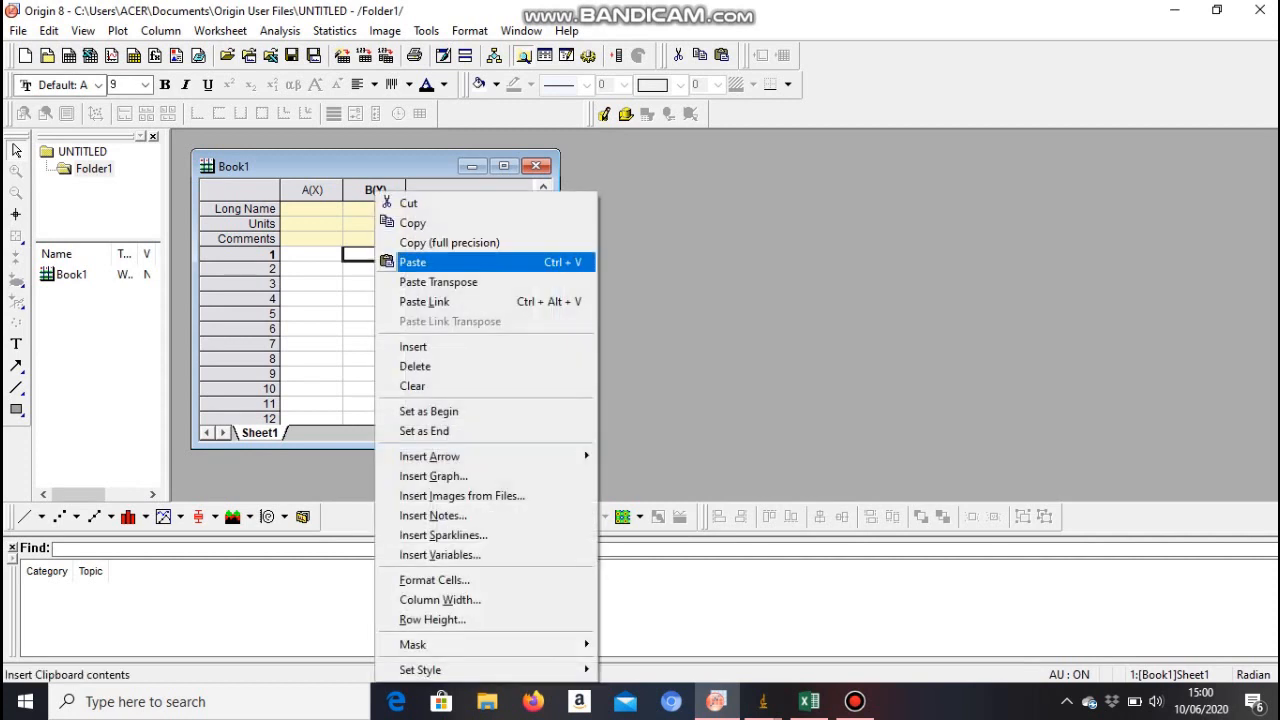
left_click(412, 262)
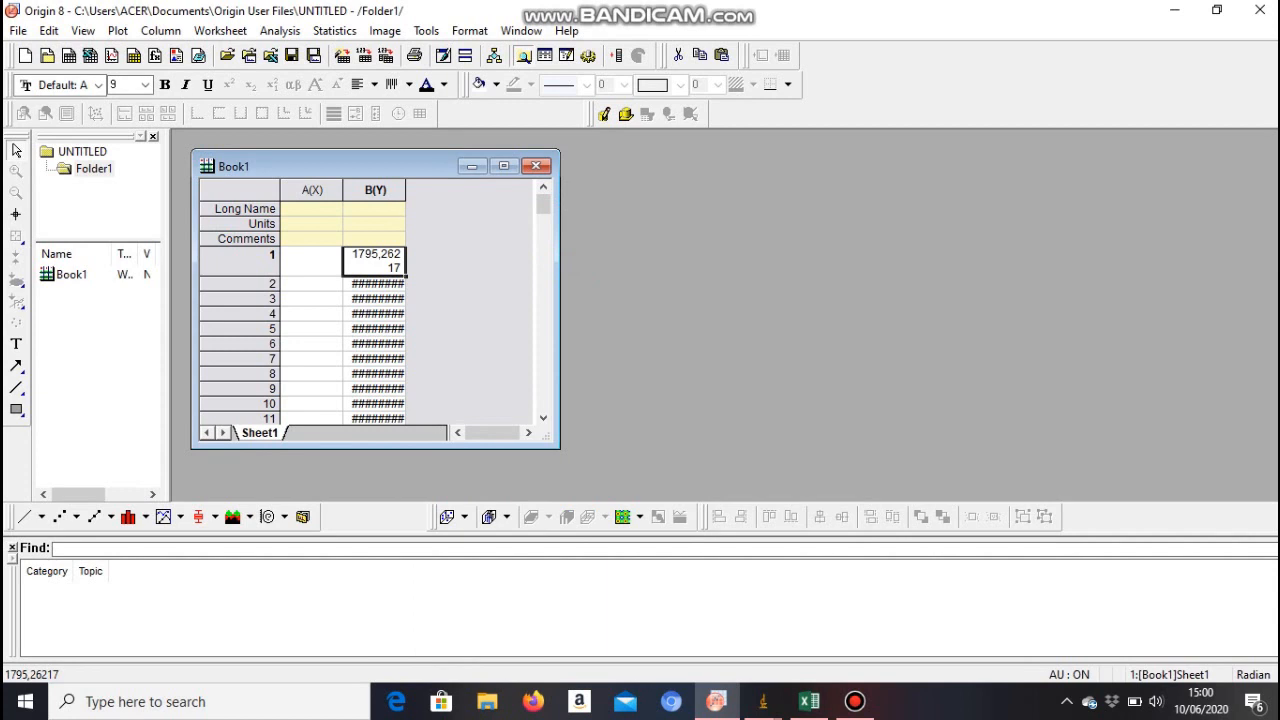
Step: Compare the values pasted into Origin's column B(Y) with the diameter column in Excel
scroll(374, 334, "down", 7)
scroll(374, 334, "up", 6)
scroll(374, 334, "up", 1)
scroll(374, 334, "down", 9)
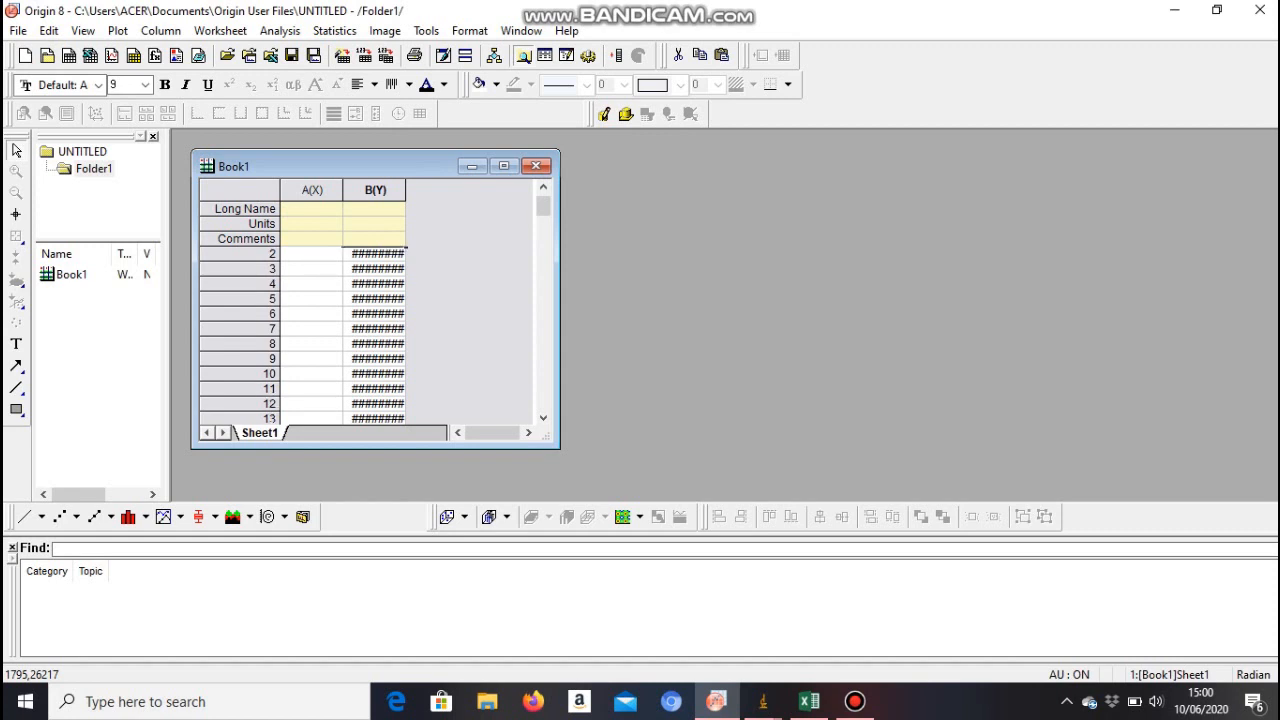
scroll(374, 334, "up", 9)
left_click(374, 284)
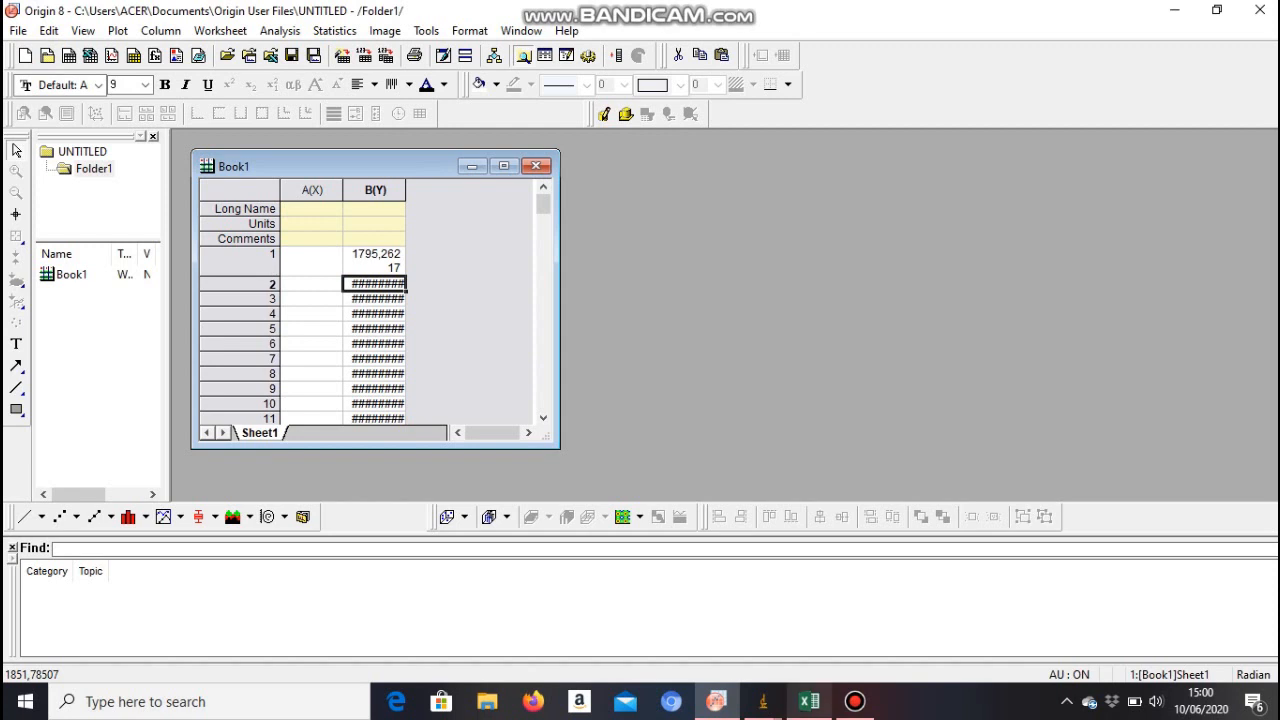
left_click(809, 701)
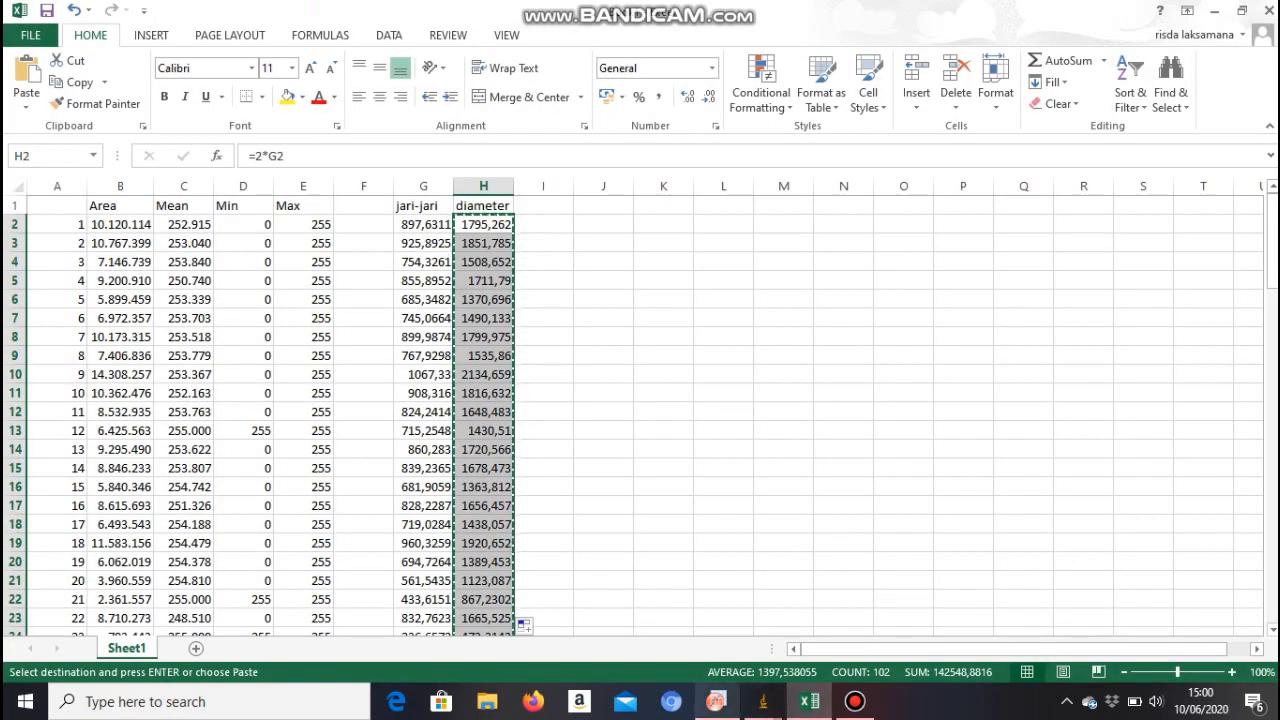
left_click(716, 701)
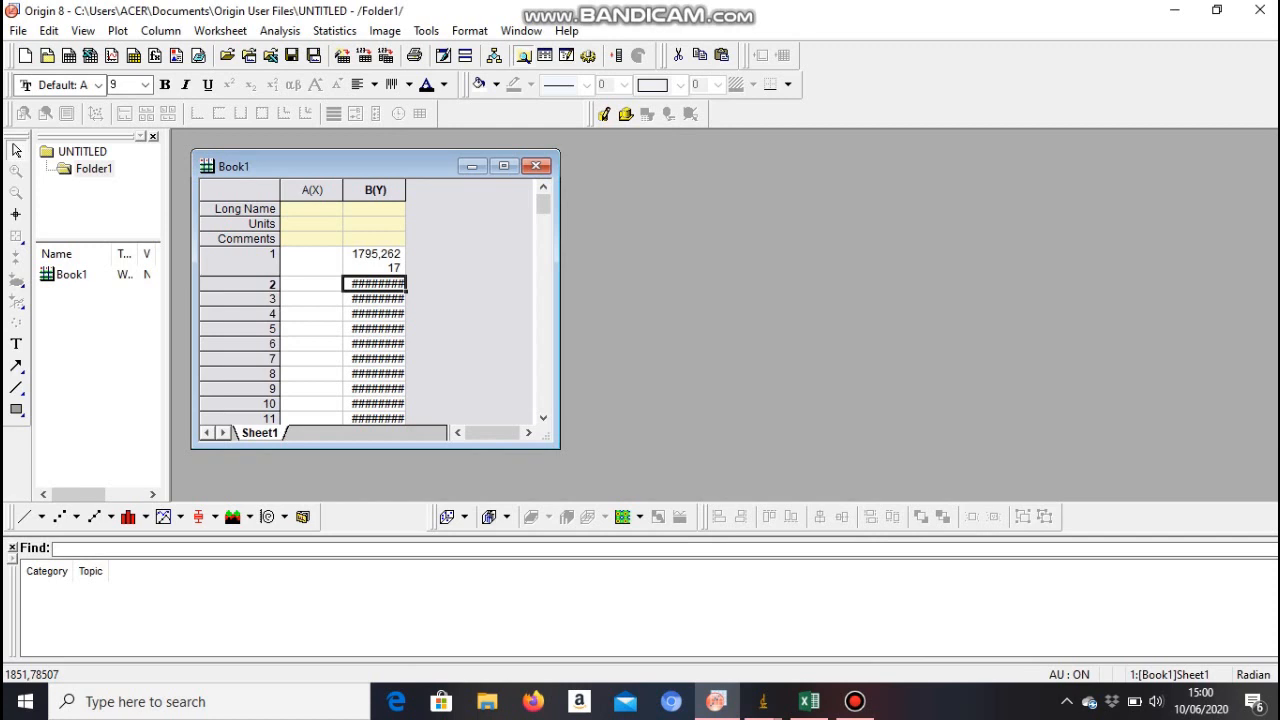
left_click(374, 314)
left_click(374, 284)
left_click(374, 299)
left_click(374, 329)
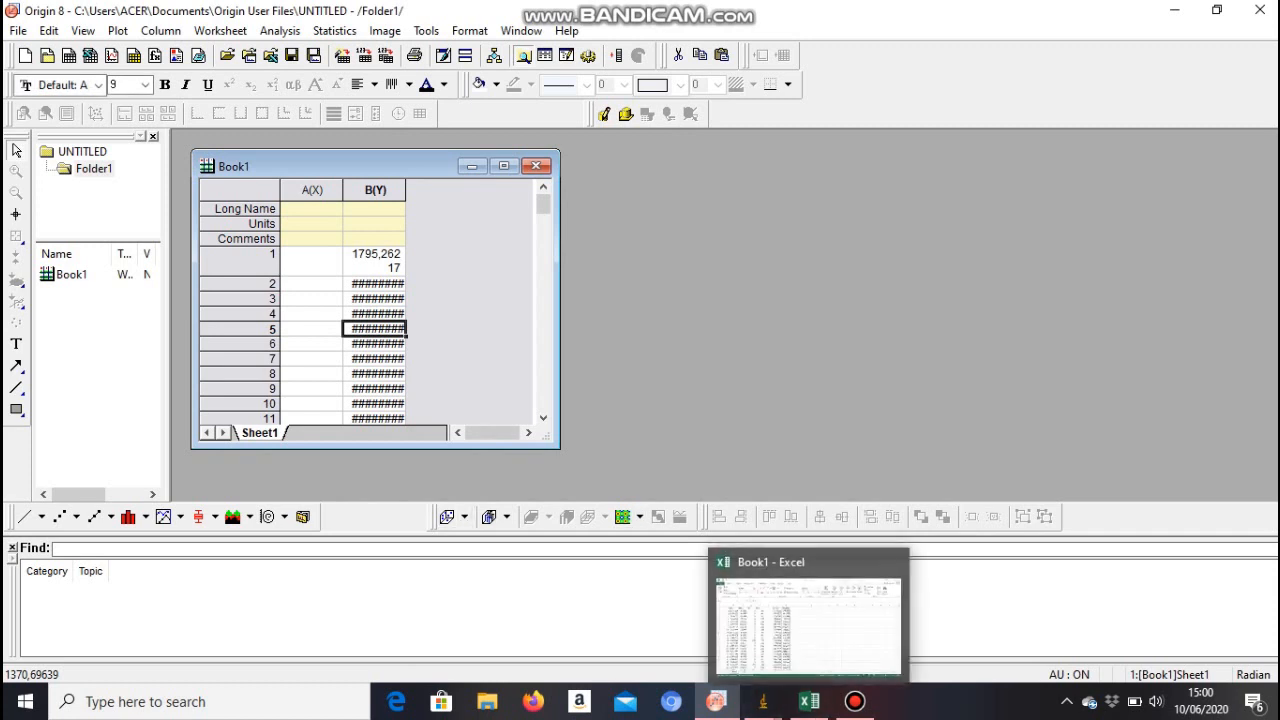
left_click(809, 701)
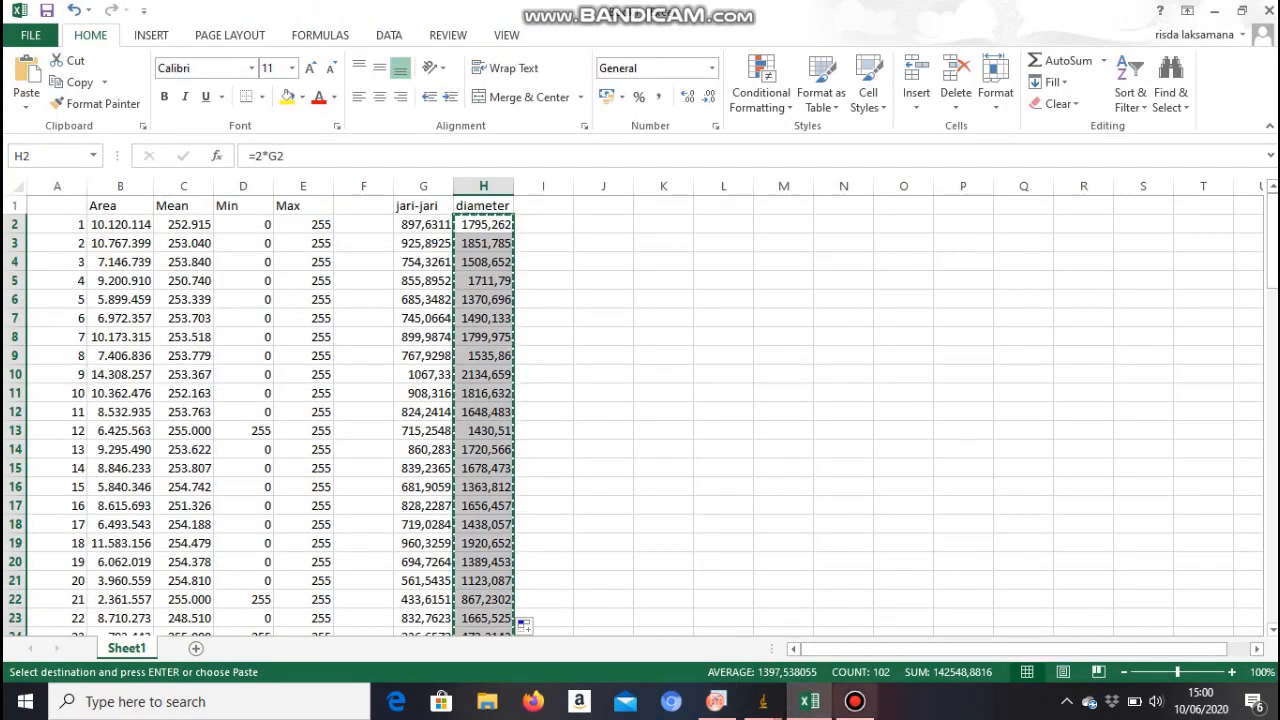
left_click(716, 701)
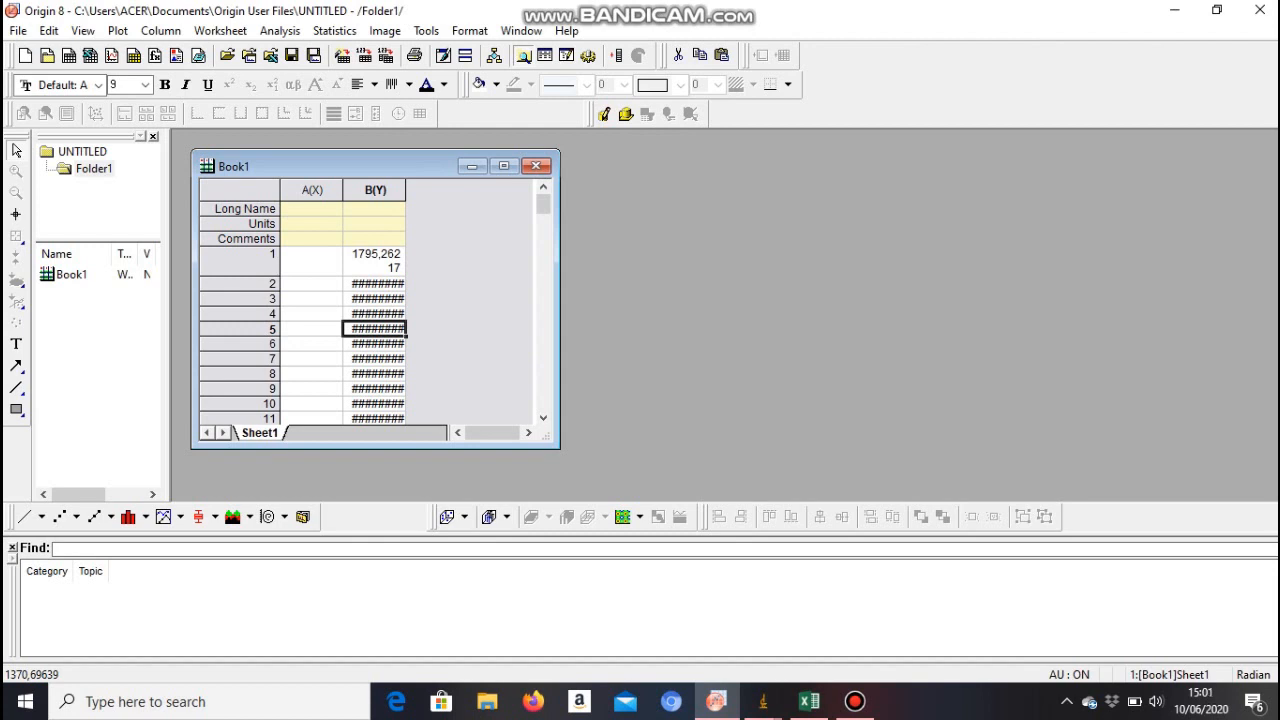
Step: Plot a histogram of the diameters in rows 1 to 102 of column B(Y)
left_click_drag(375, 261, 376, 299)
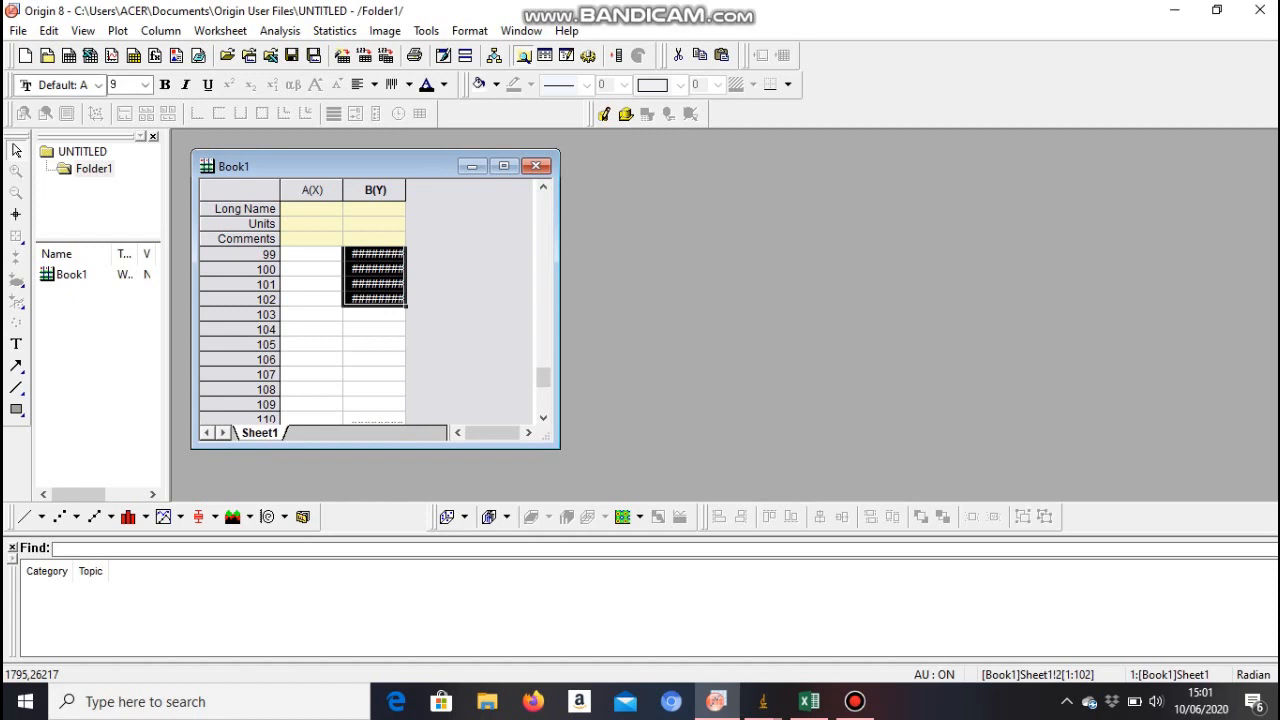
right_click(376, 299)
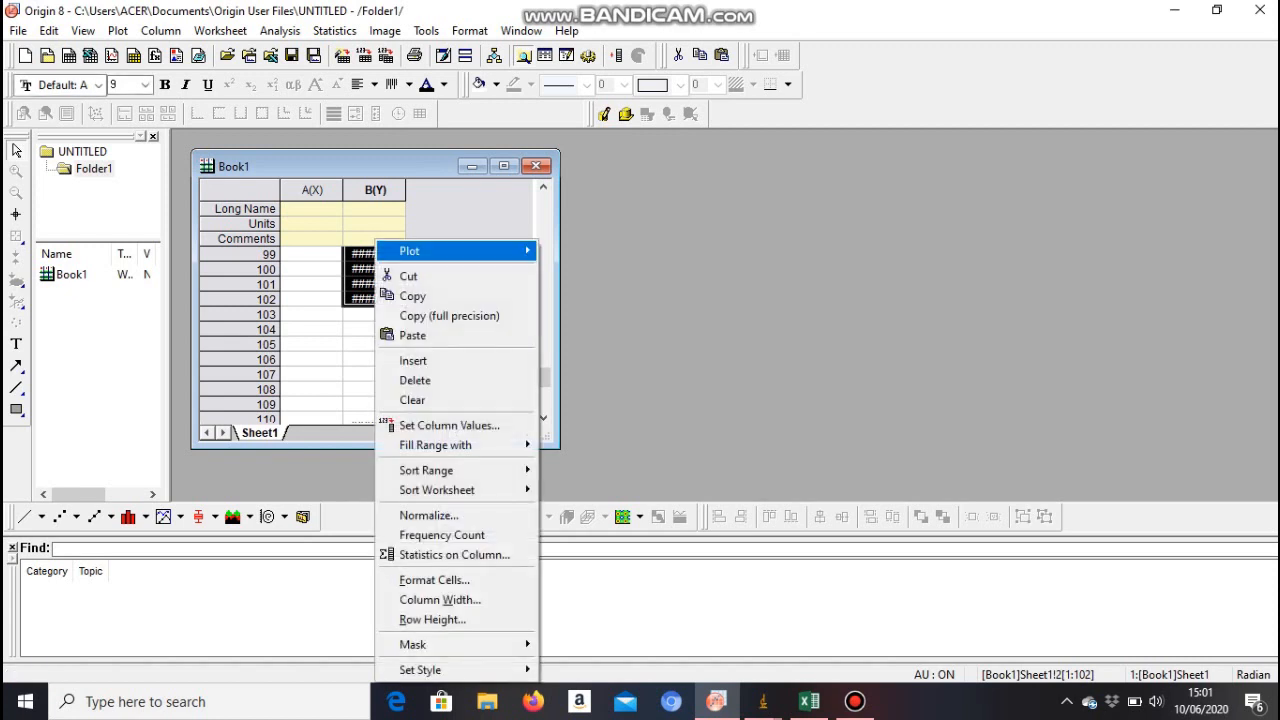
mouse_move(430, 251)
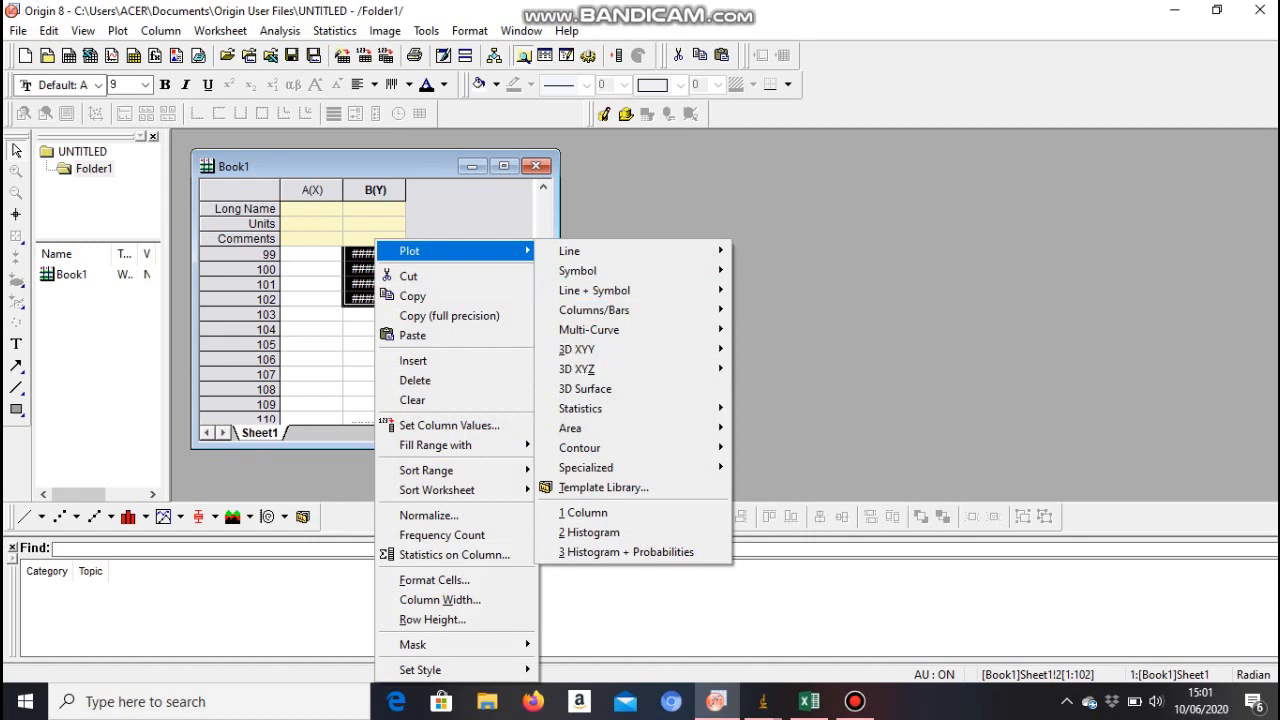
mouse_move(580, 408)
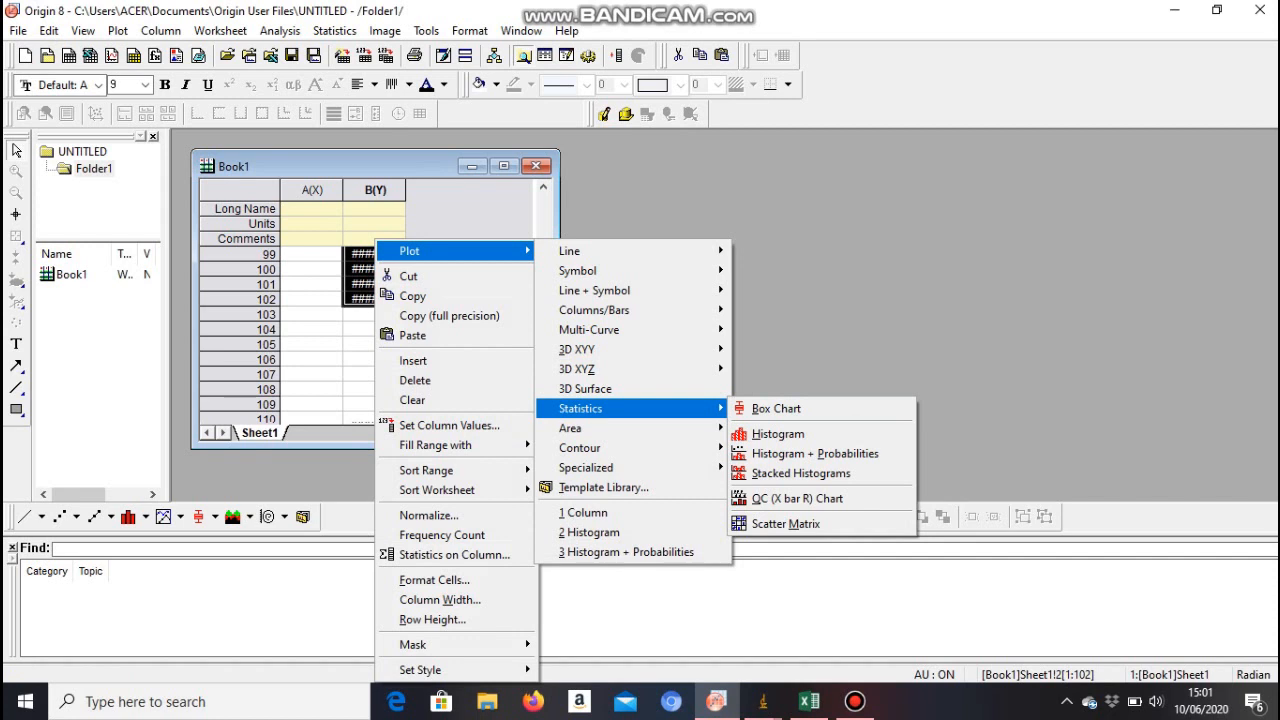
left_click(778, 433)
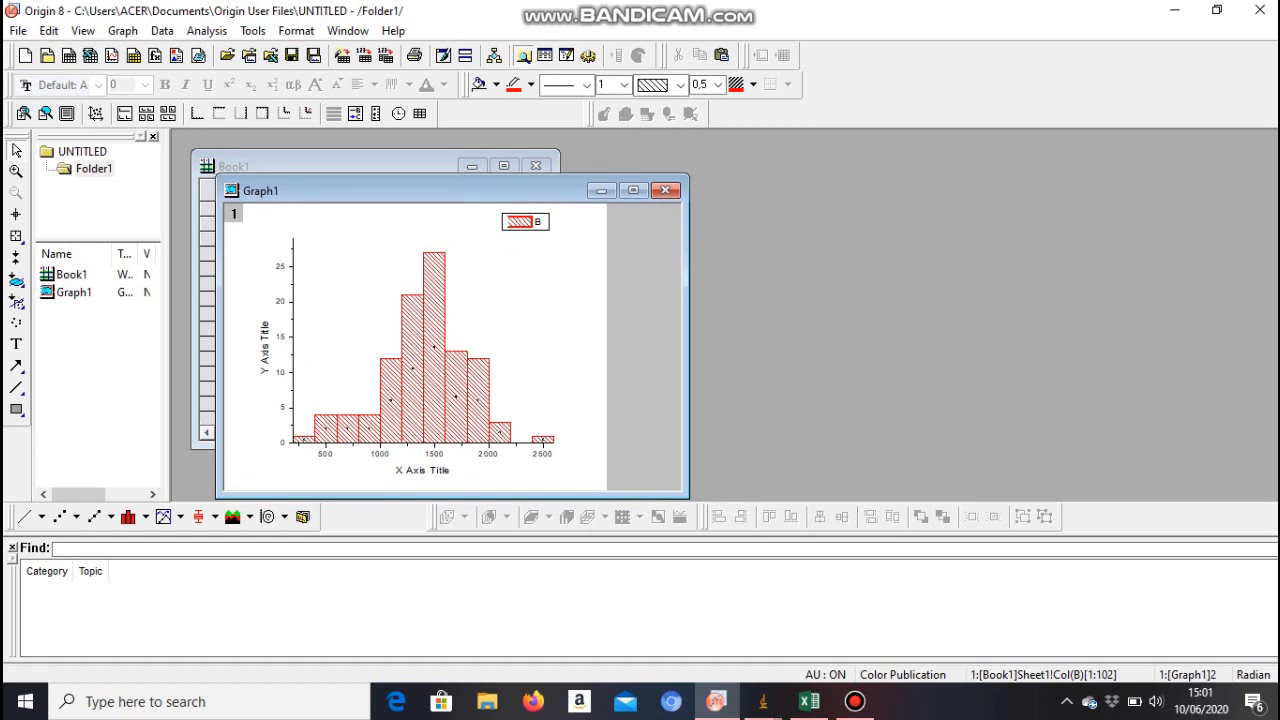
Step: Open the histogram's bin worksheet and move its window slightly within the workspace
right_click(434, 278)
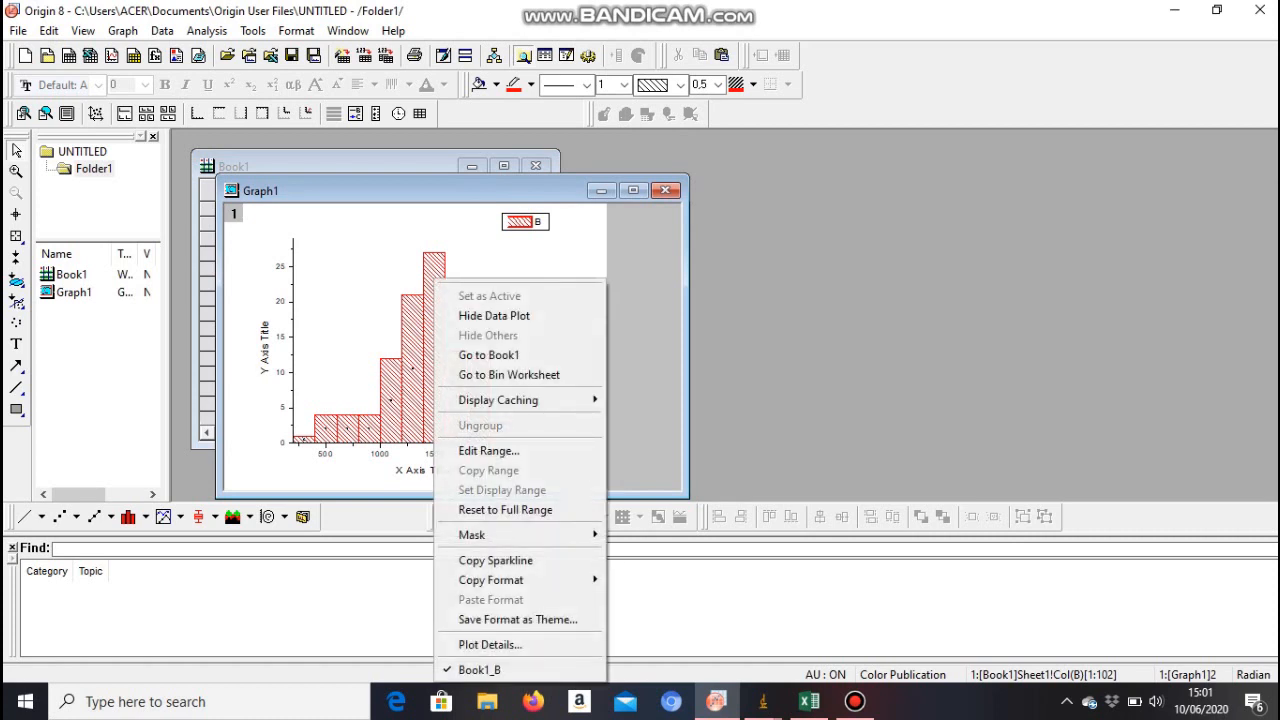
key("Escape")
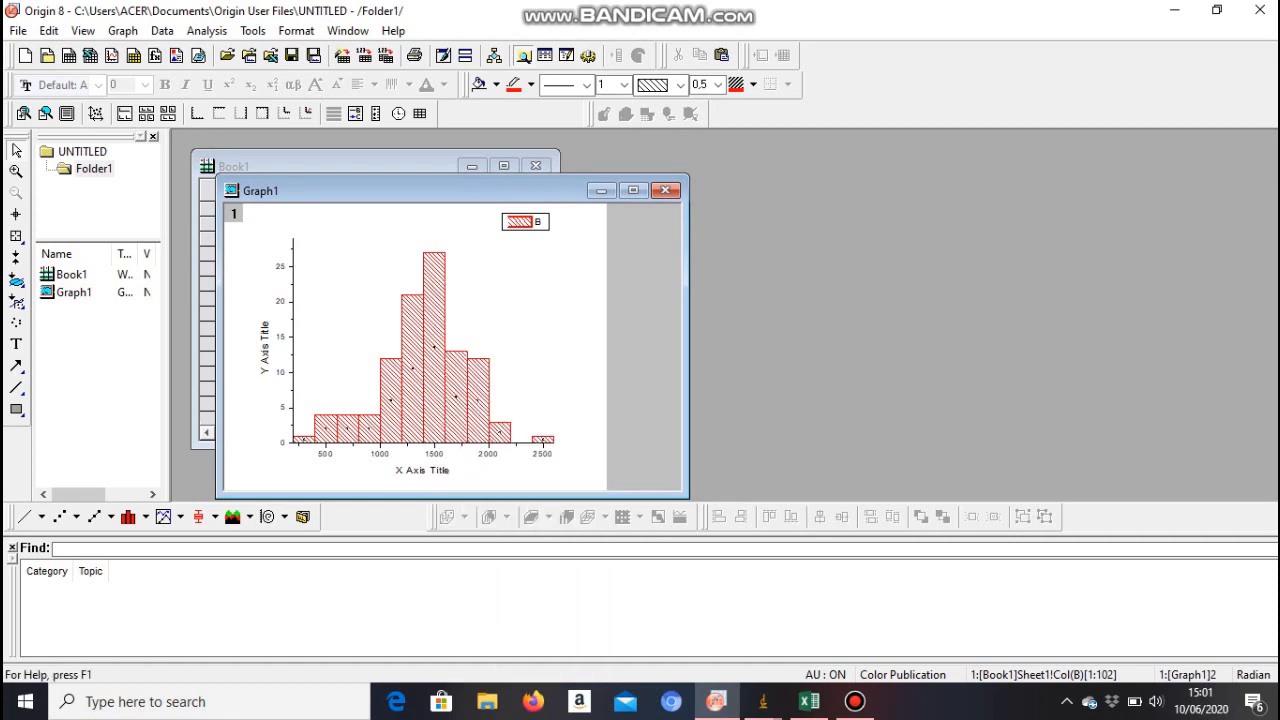
right_click(435, 279)
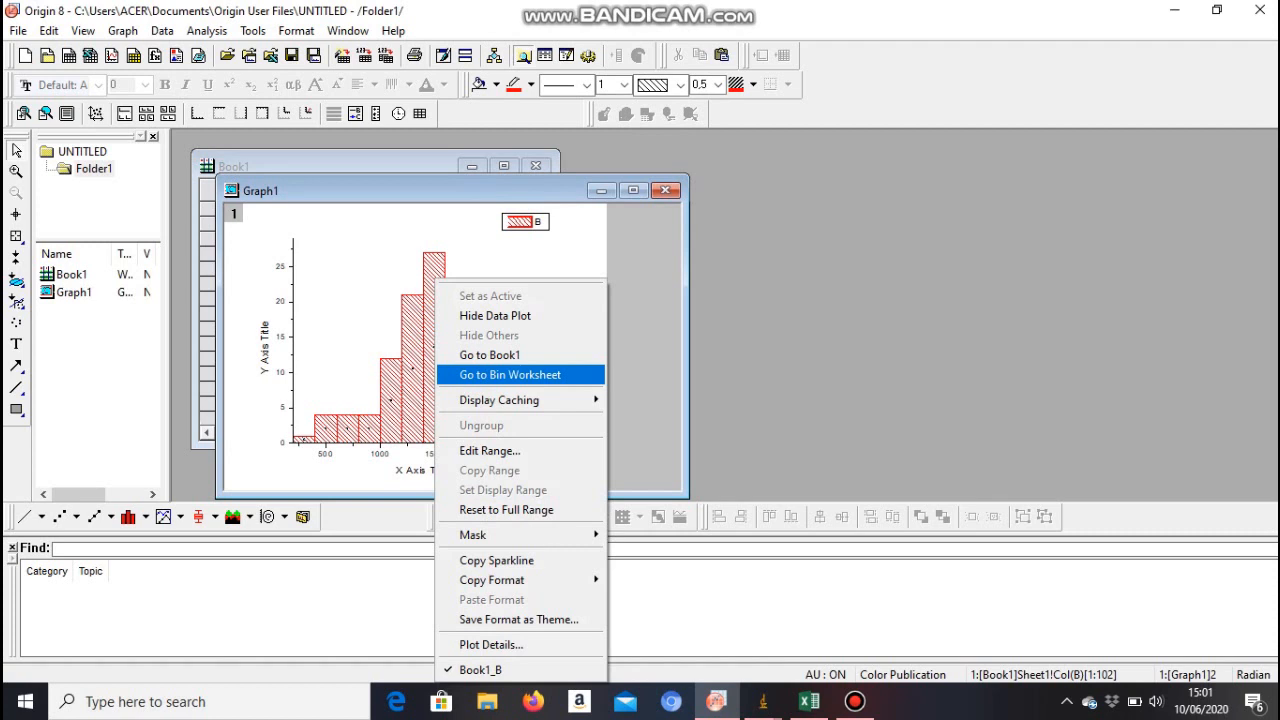
left_click(510, 375)
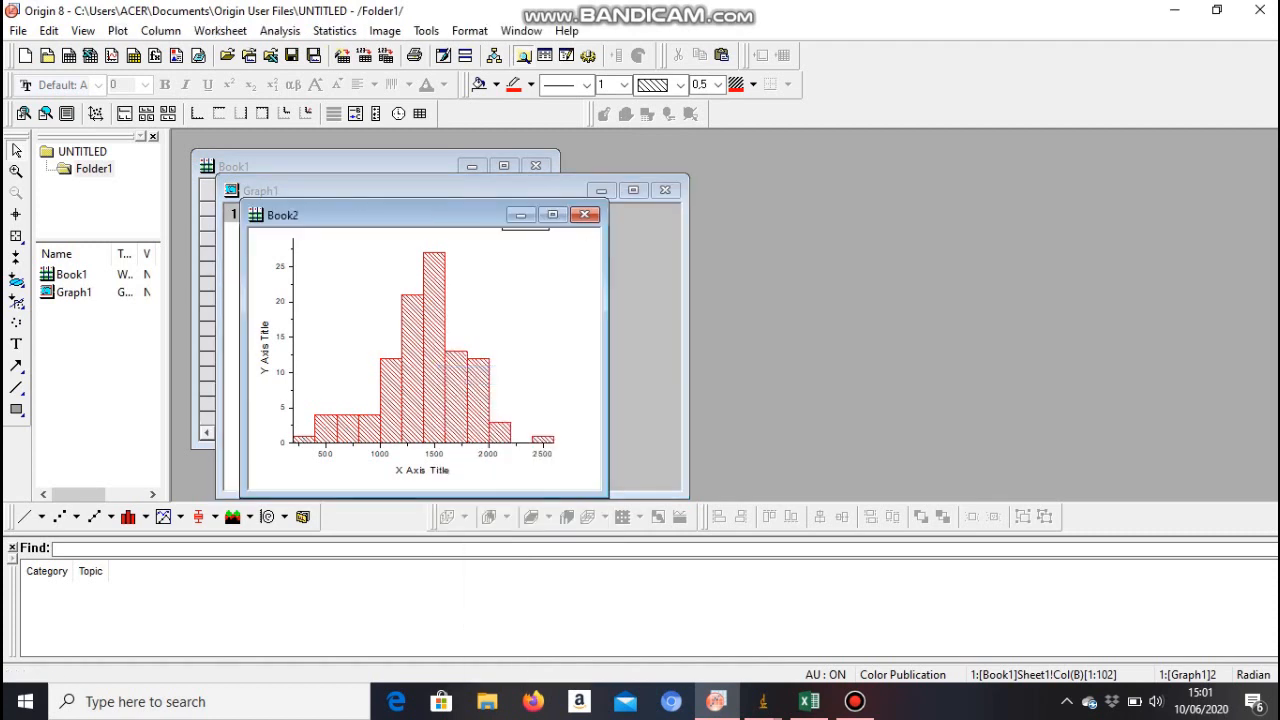
mouse_move(430, 215)
left_mouse_down()
mouse_move(417, 196)
mouse_move(437, 201)
left_mouse_up()
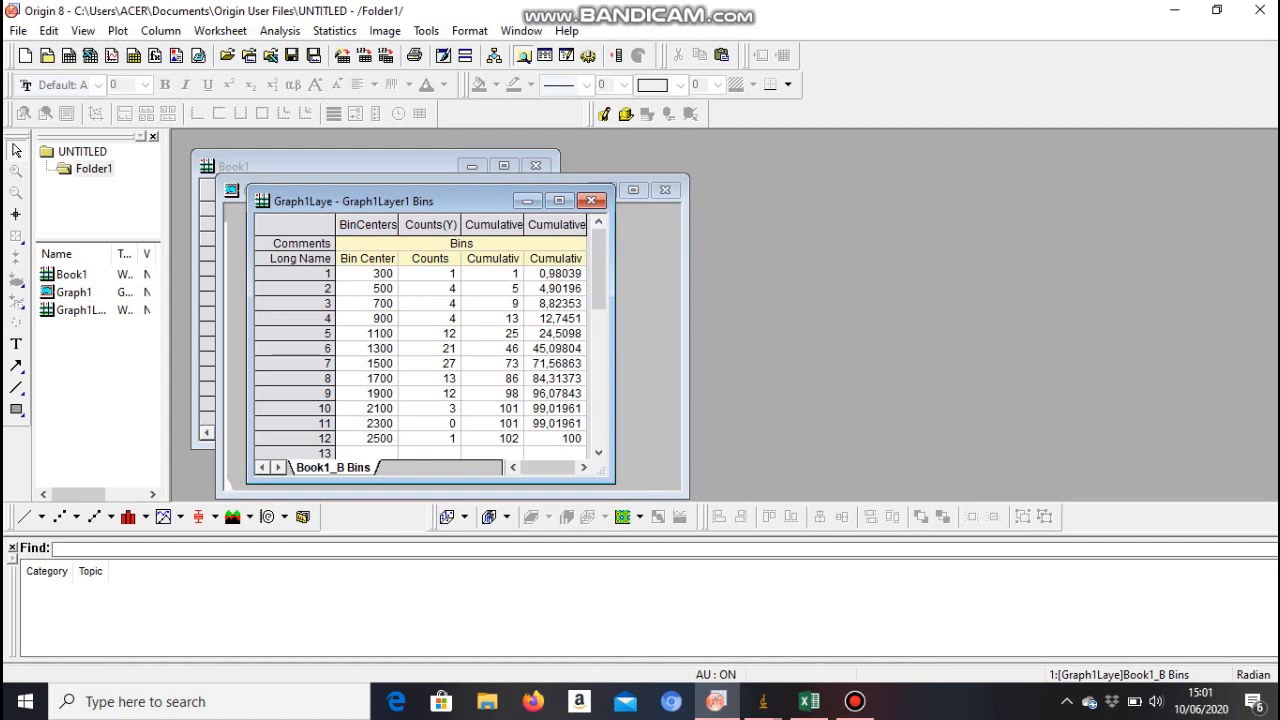
Step: Plot the bin centers and counts in rows 1 to 12 of the bin worksheet as a column graph
left_click_drag(370, 273, 455, 440)
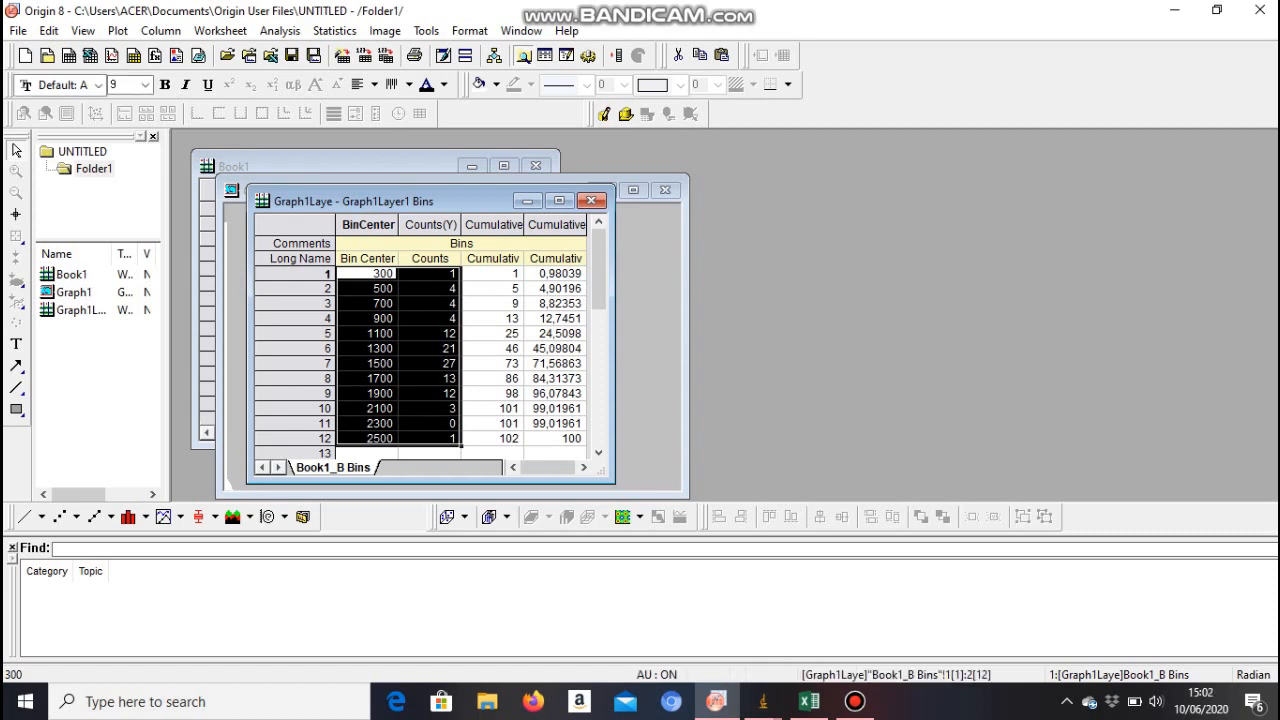
right_click(421, 280)
mouse_move(460, 290)
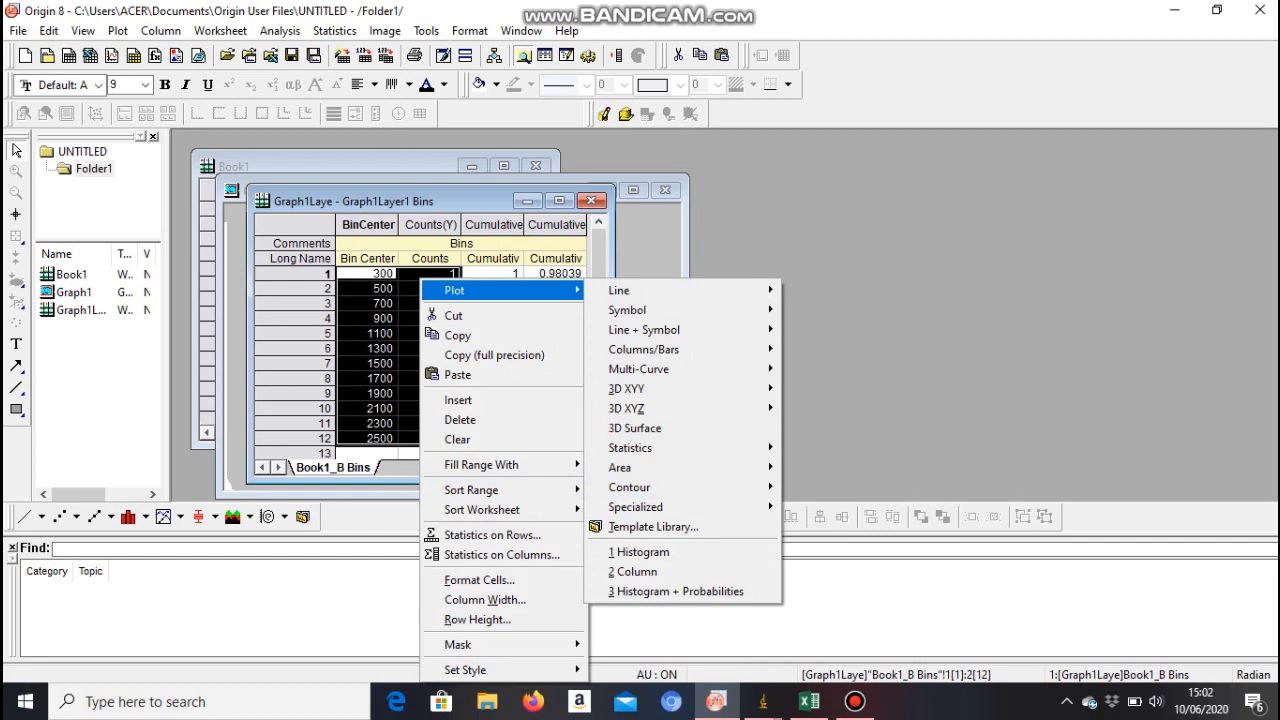
mouse_move(643, 349)
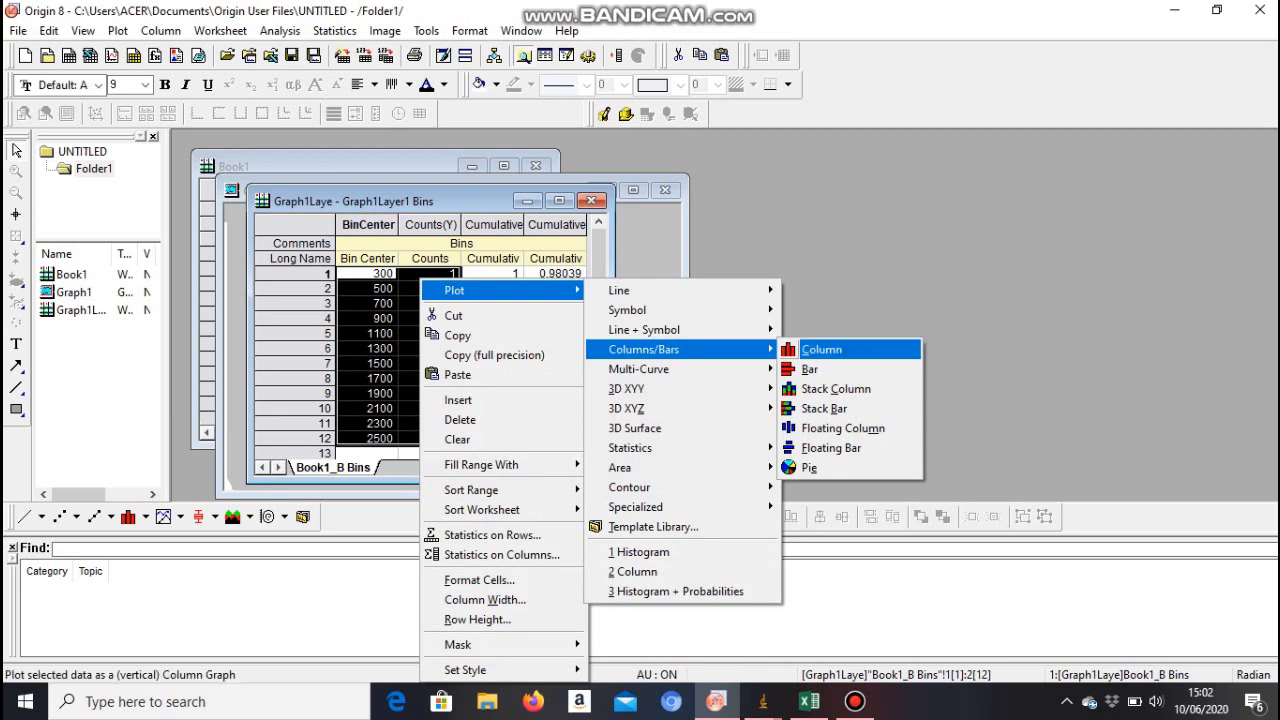
left_click(821, 349)
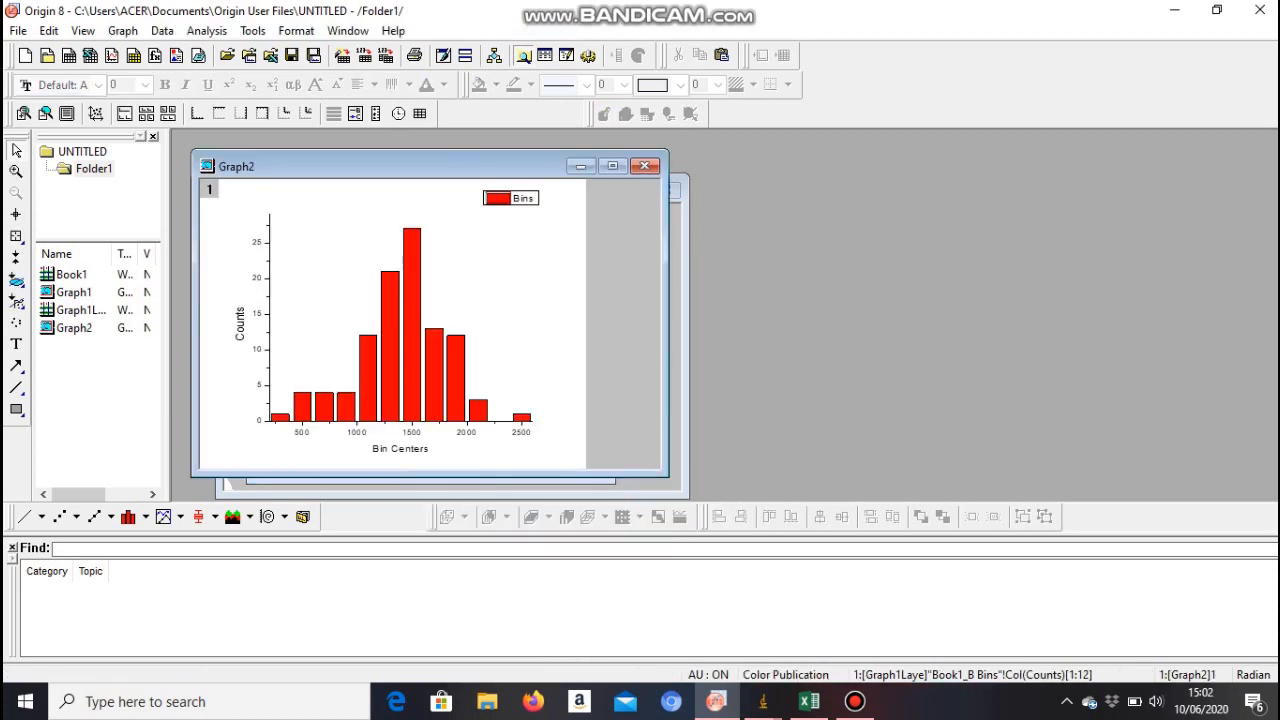
Step: Open the nonlinear curve fit dialog for the columns in Graph2 and move it closer to the graph
left_click(412, 345)
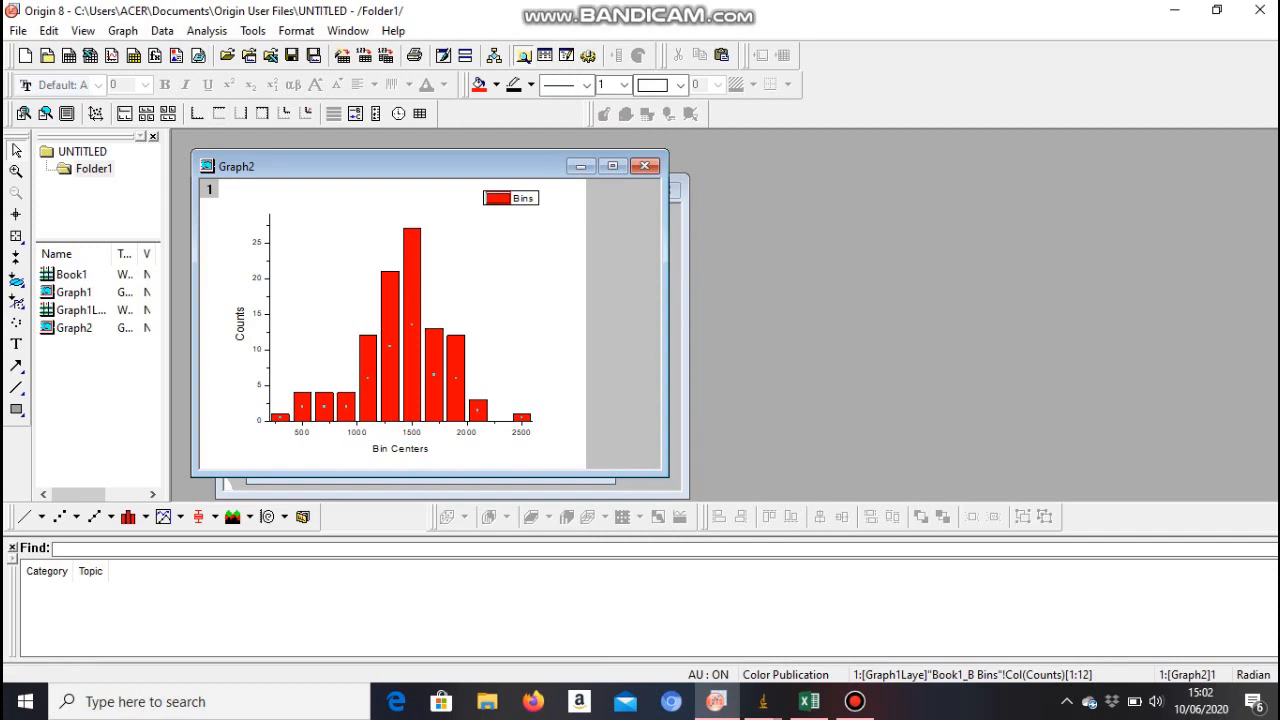
left_click(207, 31)
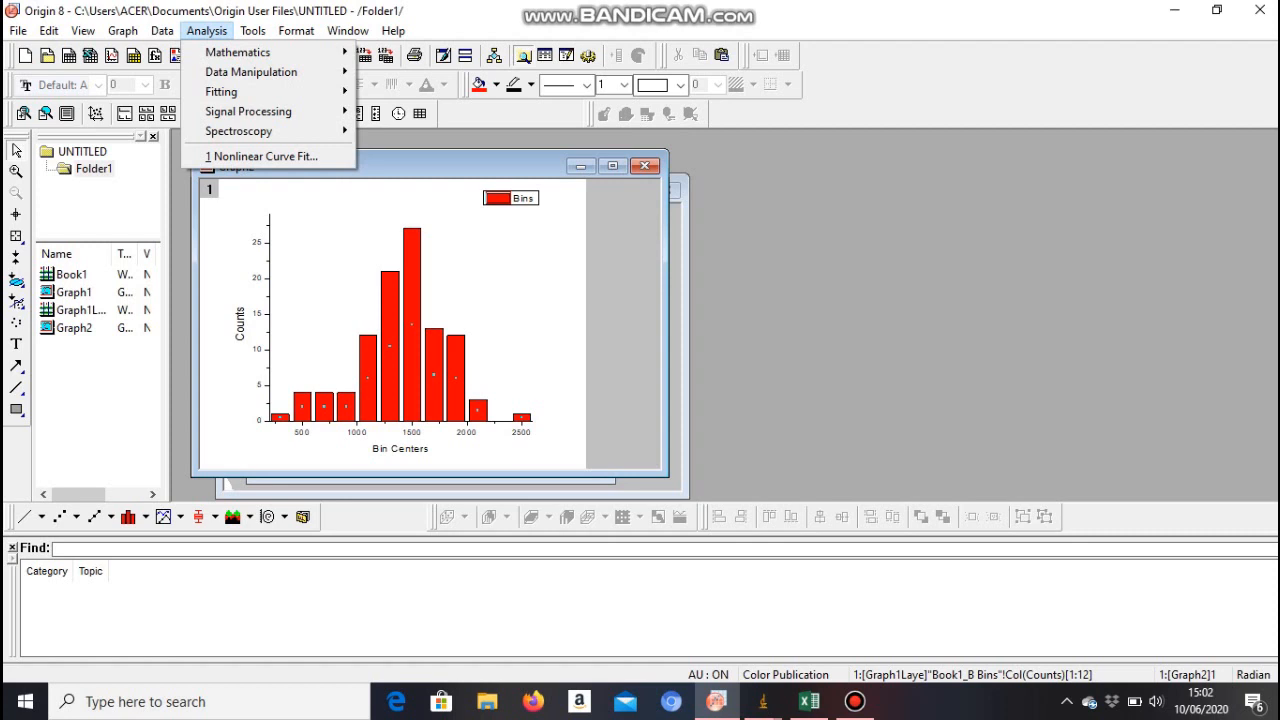
mouse_move(222, 91)
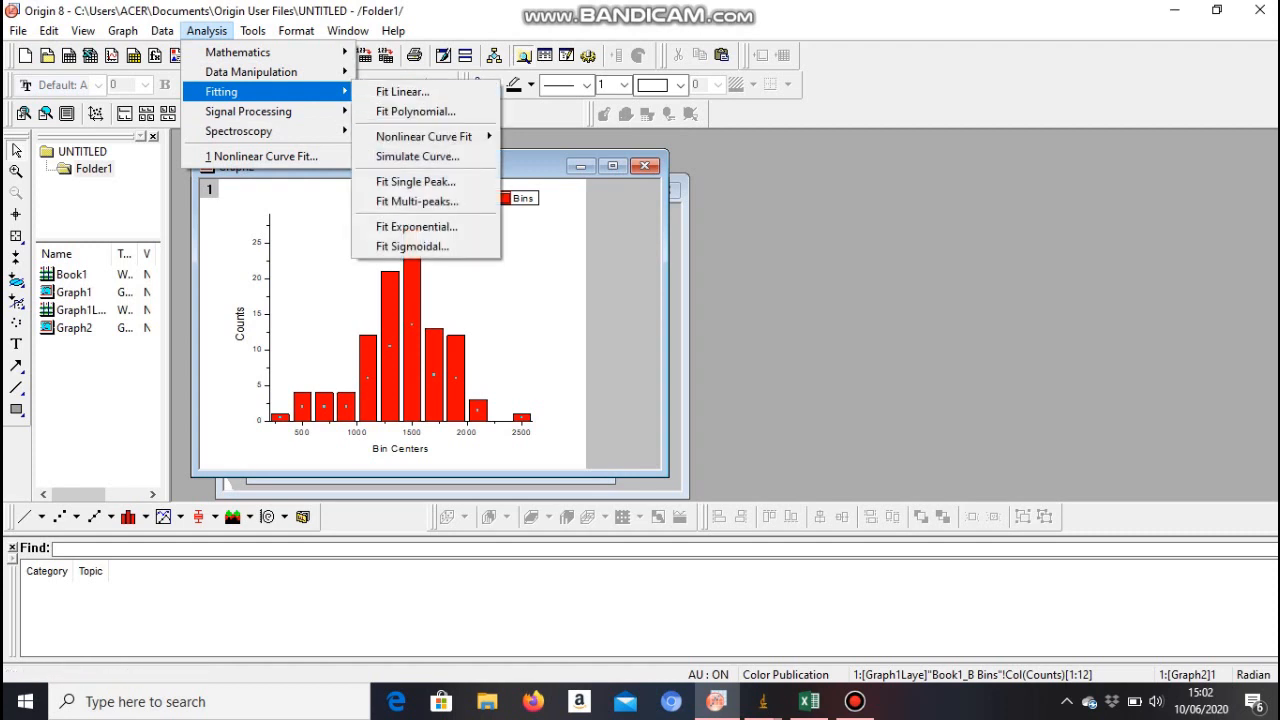
mouse_move(424, 136)
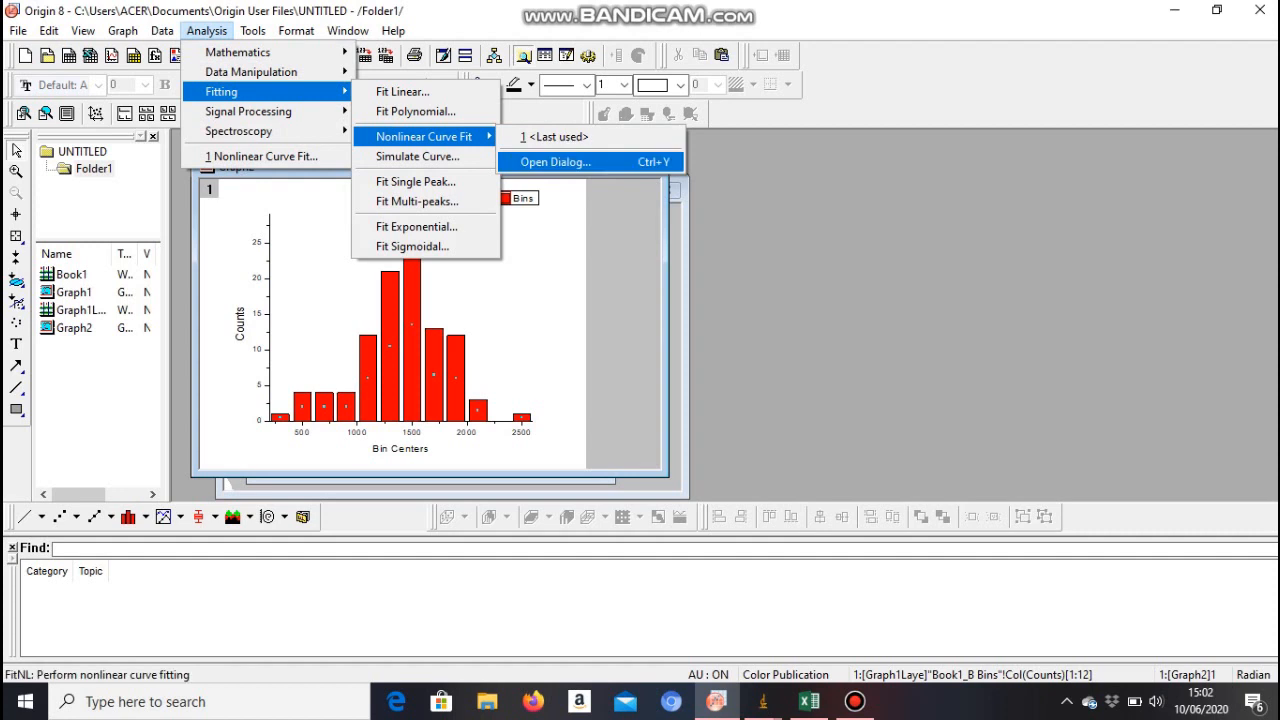
left_click(555, 161)
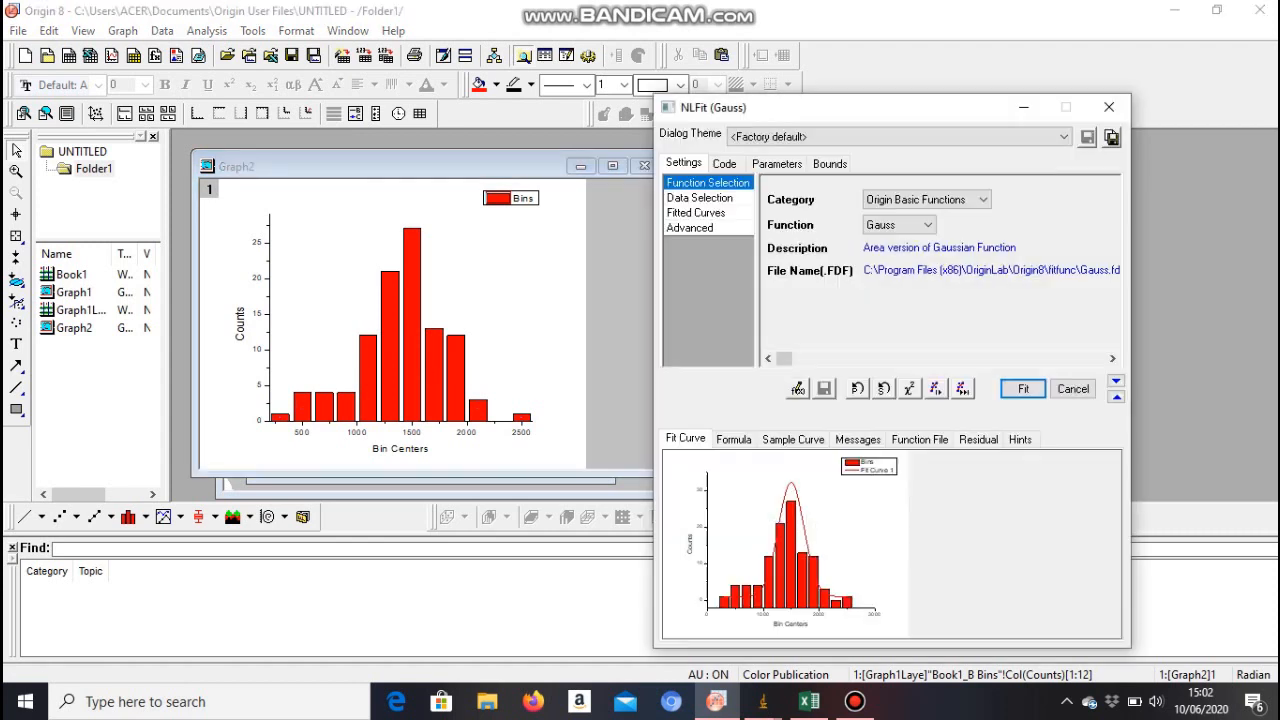
left_click_drag(880, 112, 790, 83)
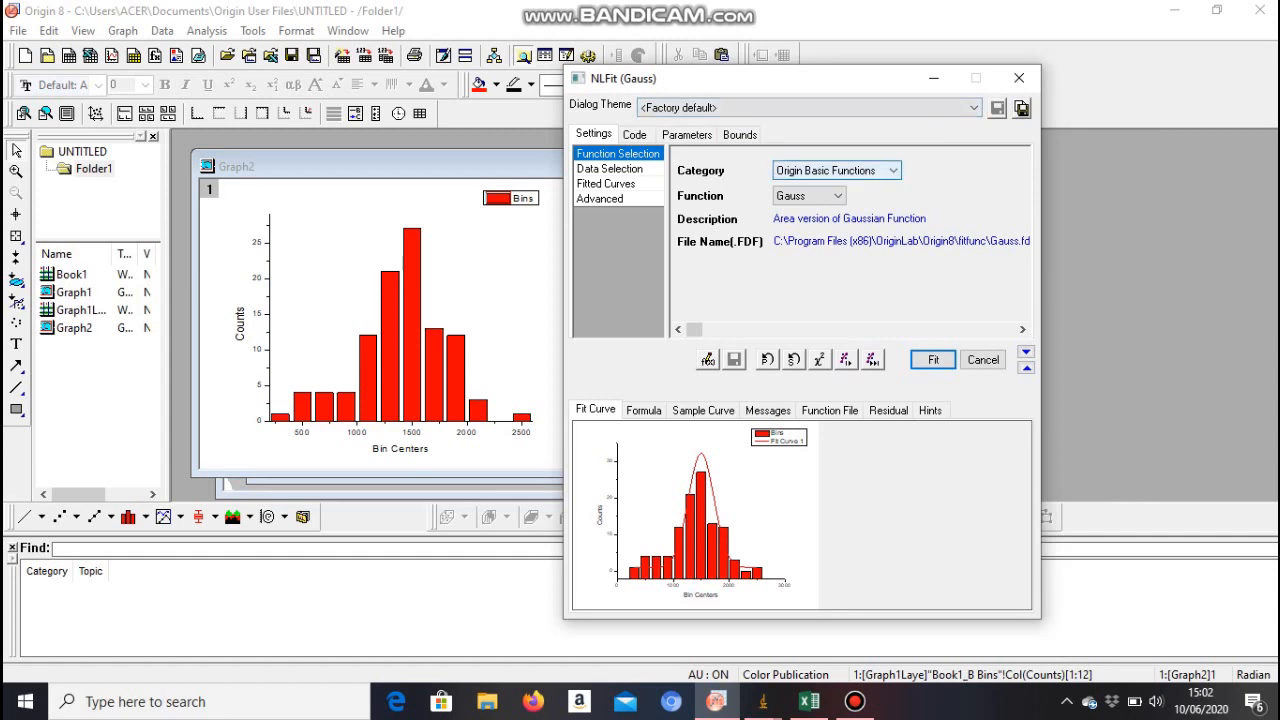
Step: Set the fit category to Peak Functions and the fit function to LogNormal
left_click(836, 170)
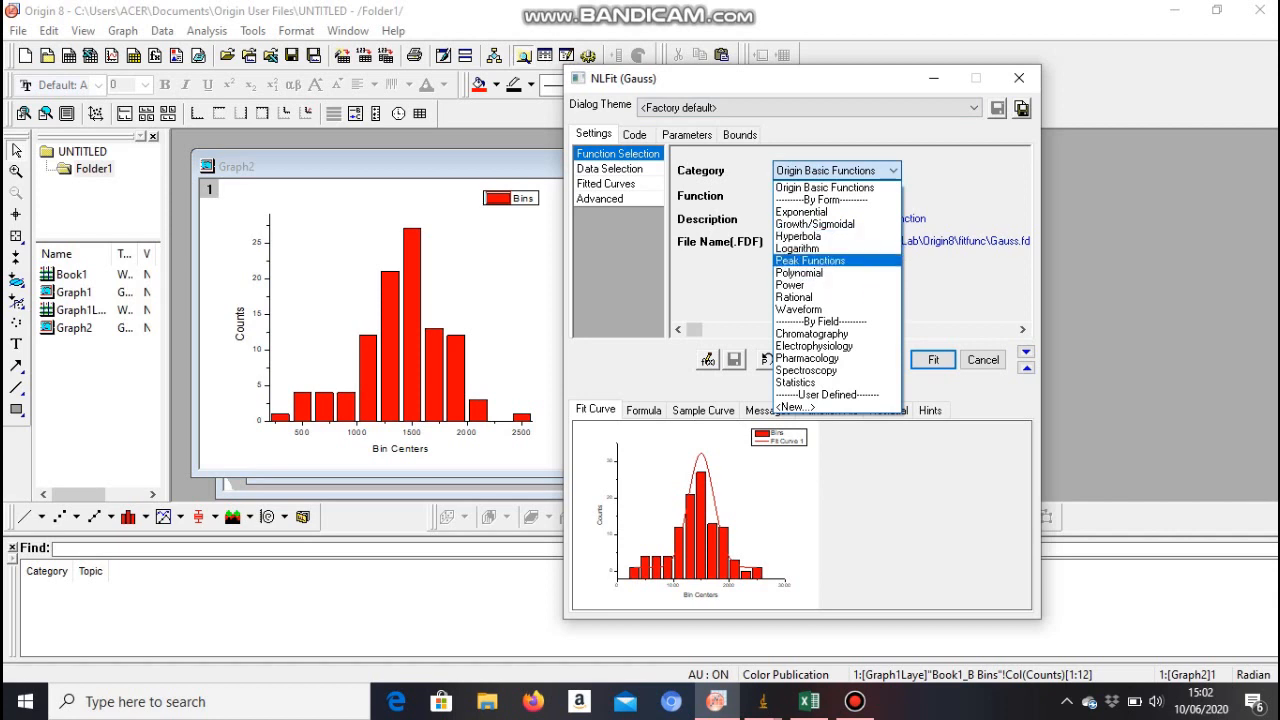
left_click(810, 260)
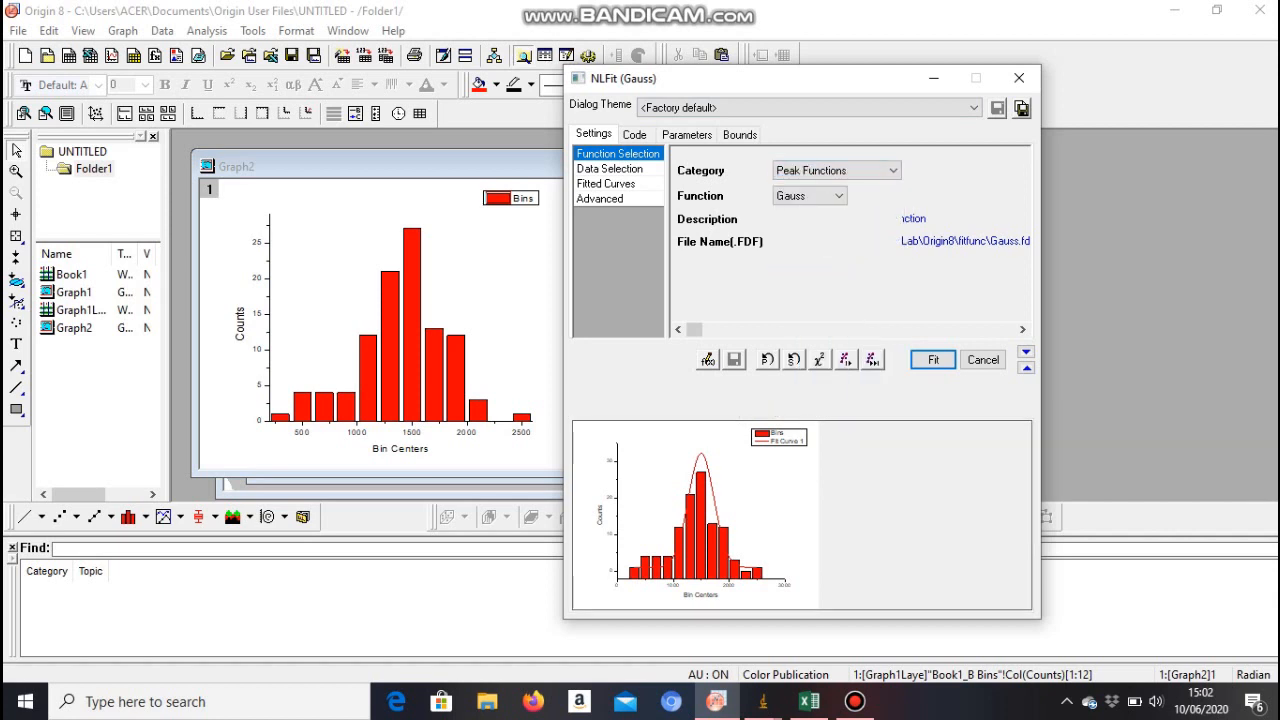
left_click(809, 195)
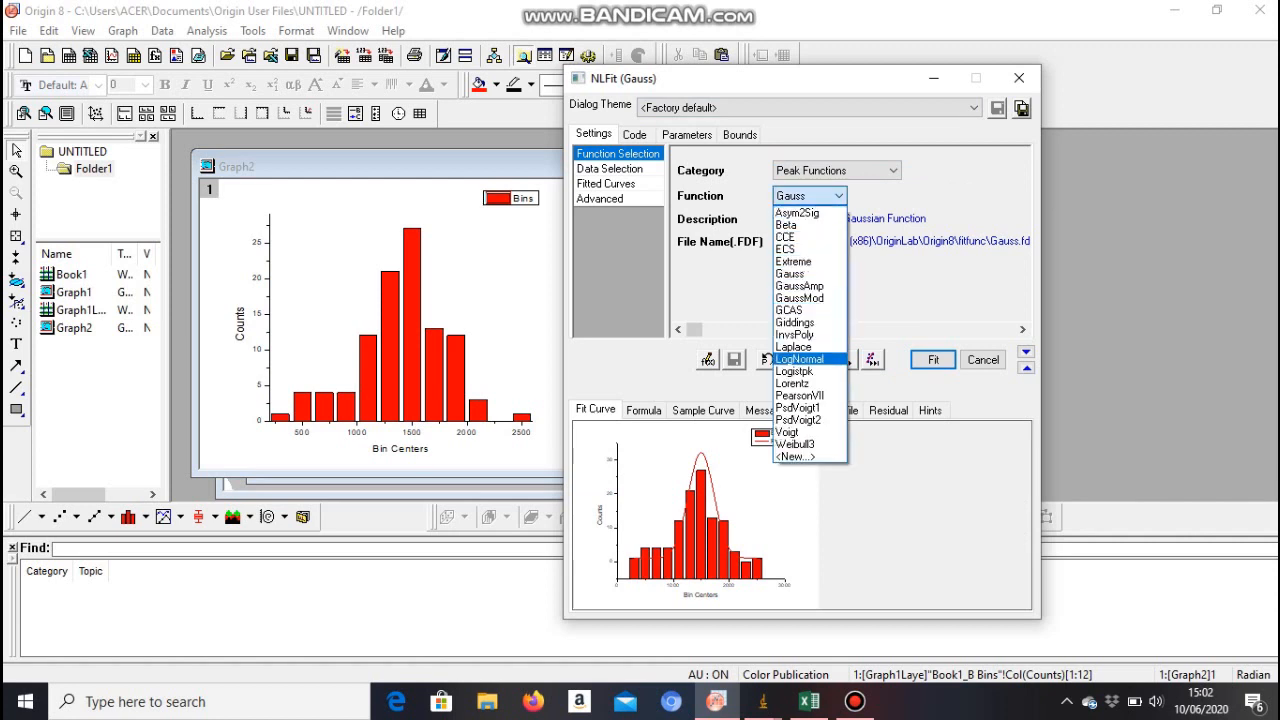
left_click(799, 359)
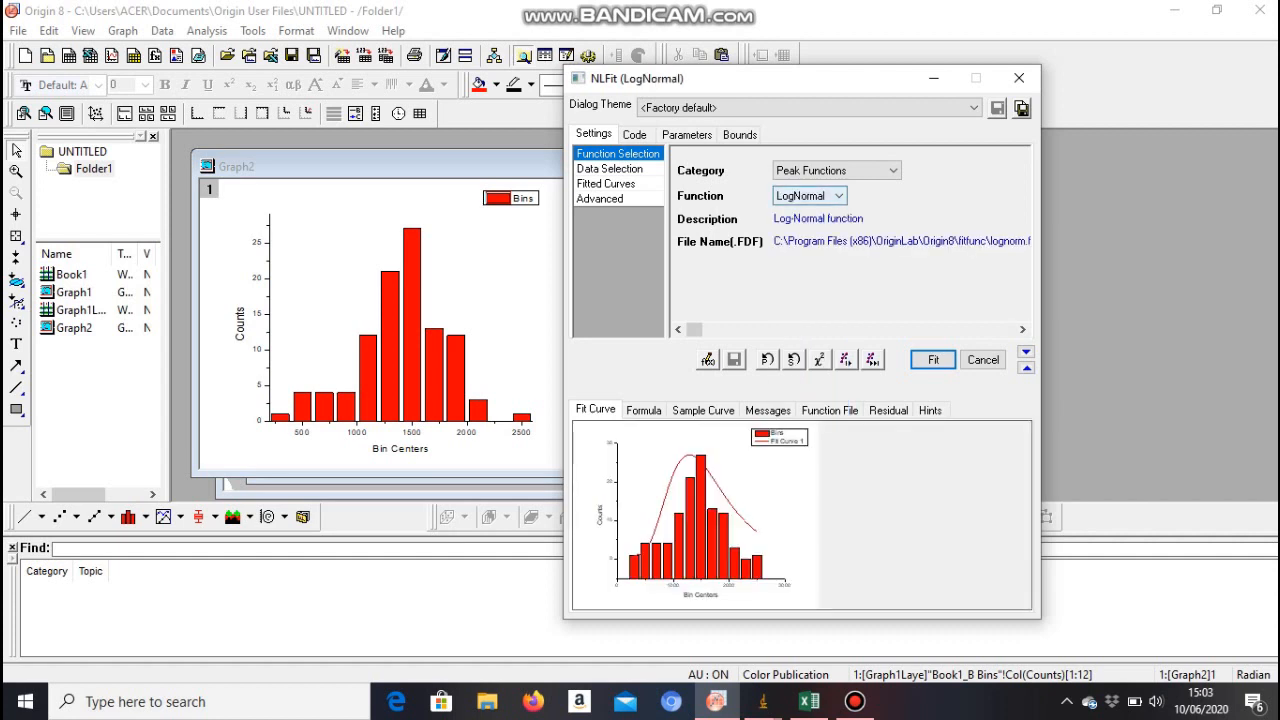
Step: Add R-Square(COD) to the computed fit statistics and run the fit, dismissing the offer to switch to the report sheet
left_click(600, 199)
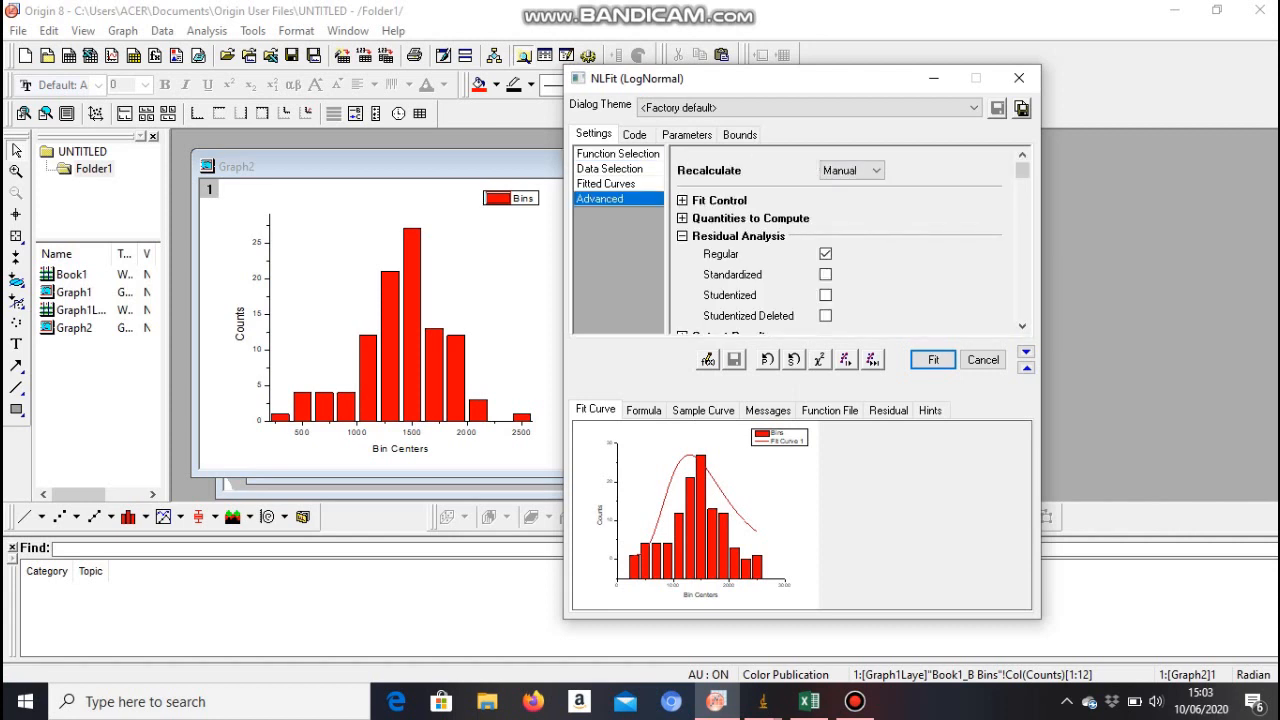
scroll(850, 240, "down", 3)
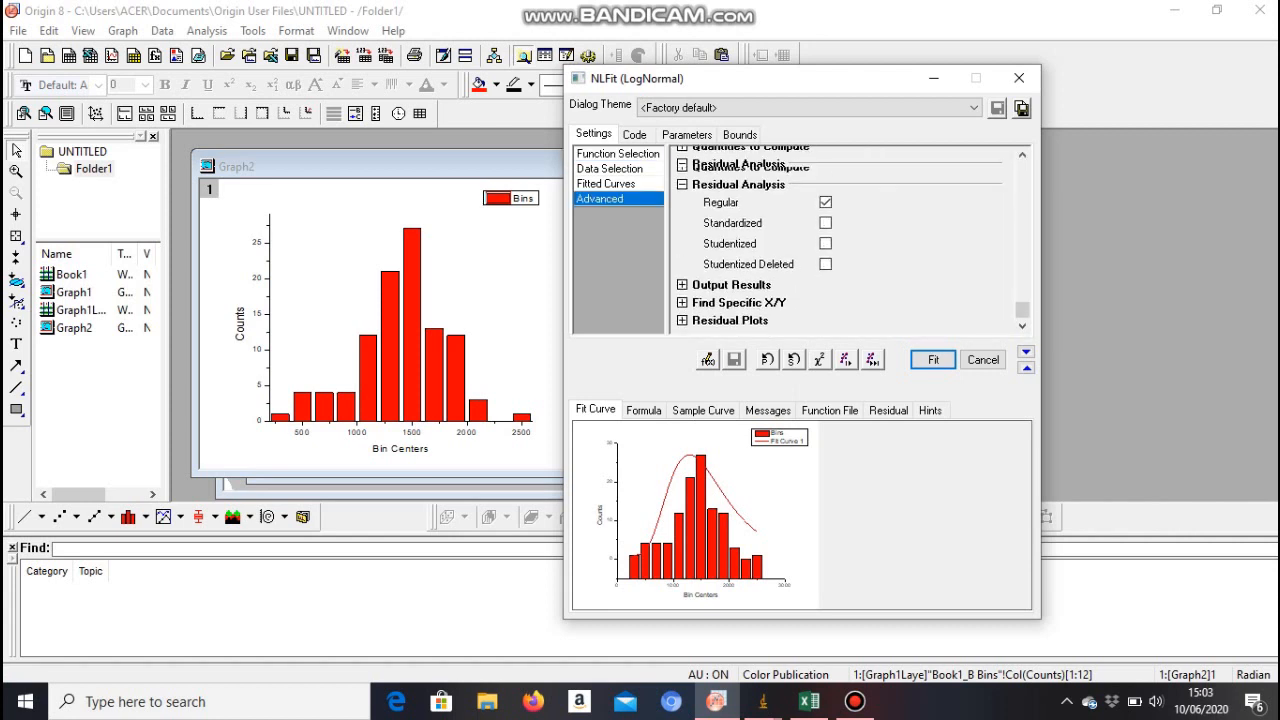
scroll(850, 240, "up", 3)
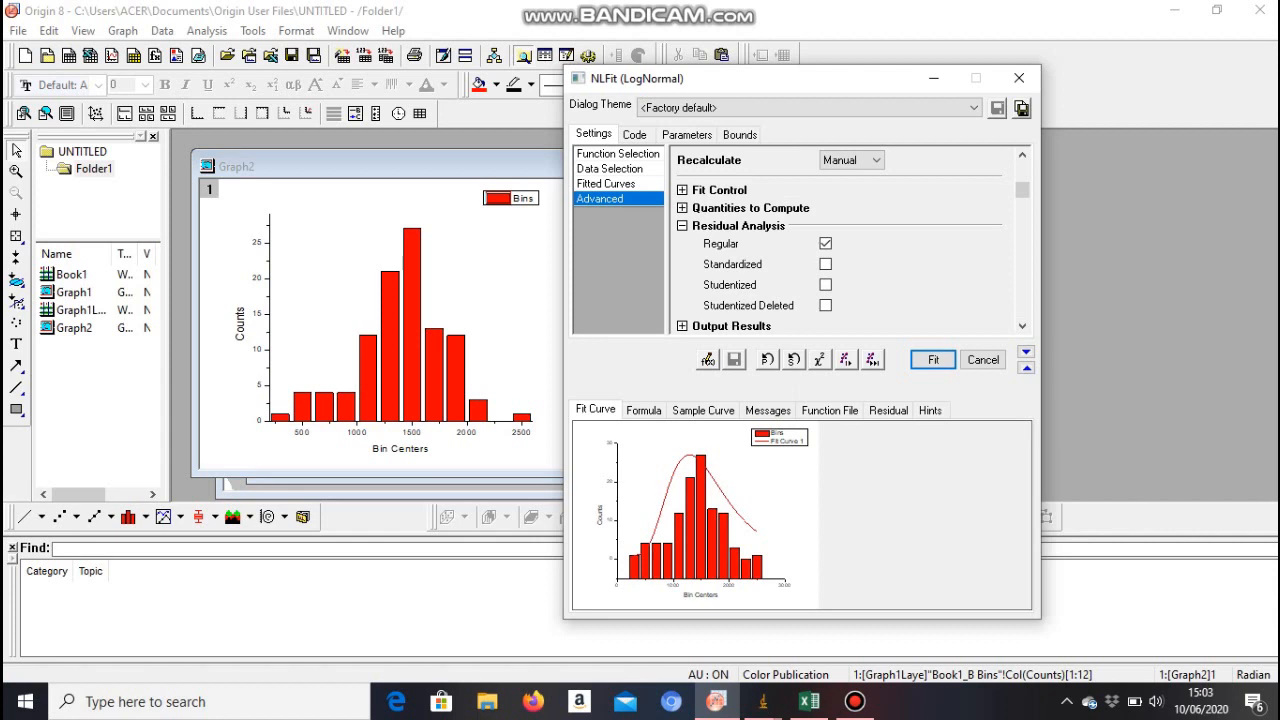
left_click(682, 208)
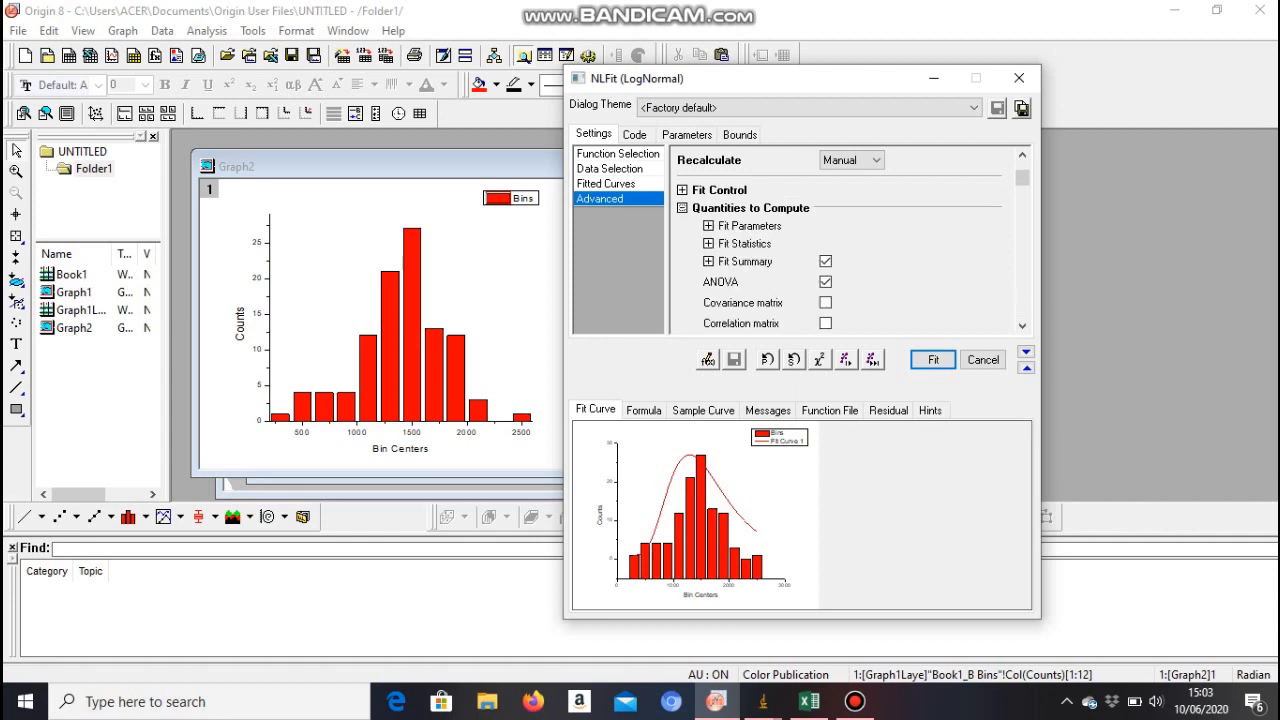
left_click(708, 244)
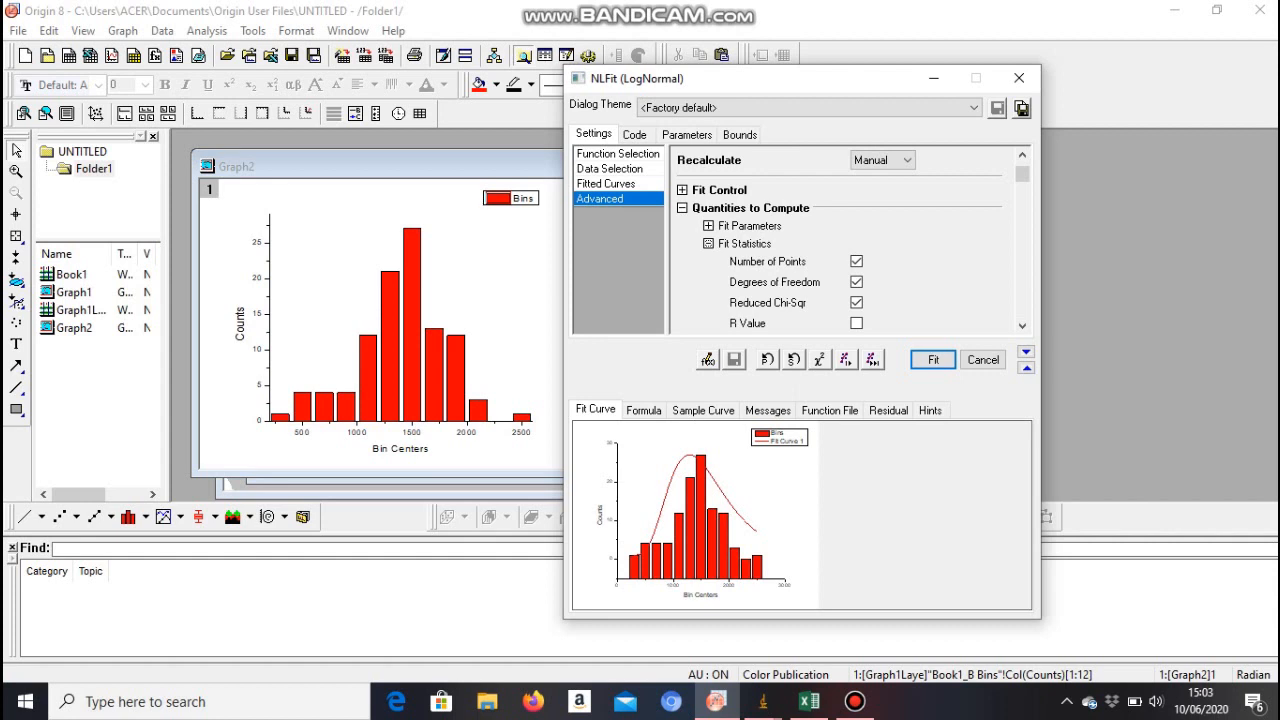
scroll(850, 237, "down", 2)
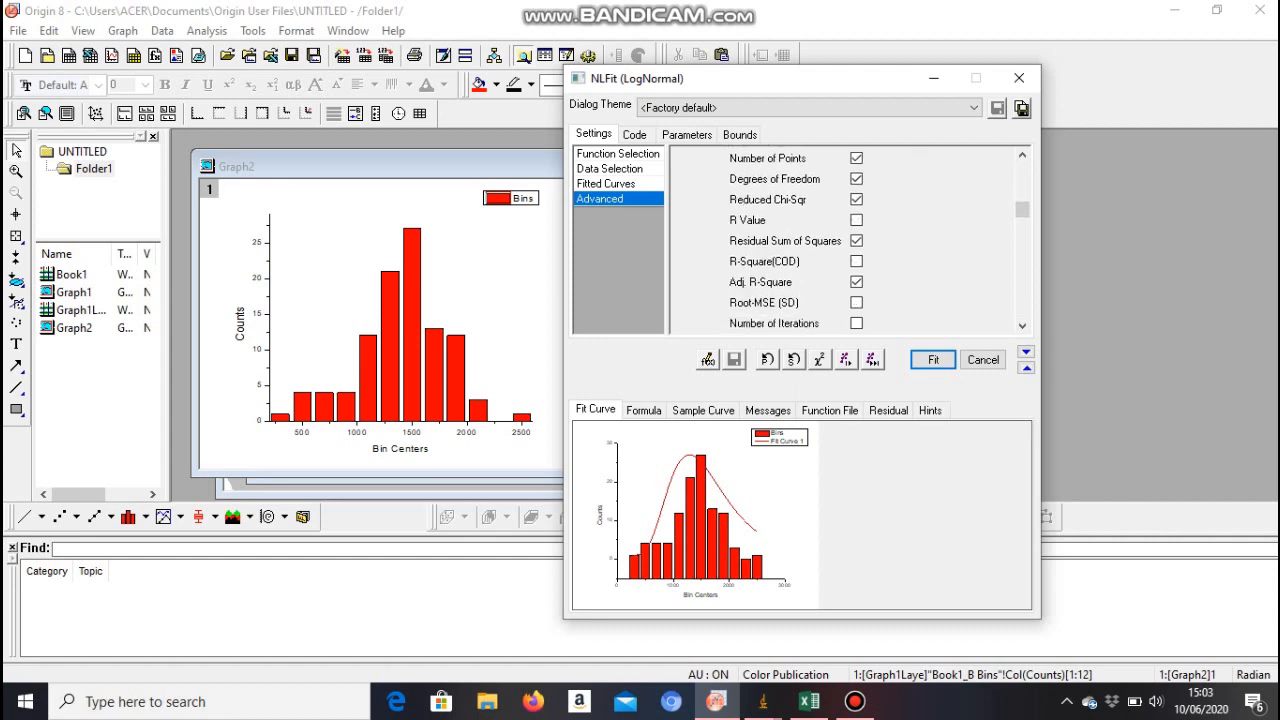
left_click(856, 261)
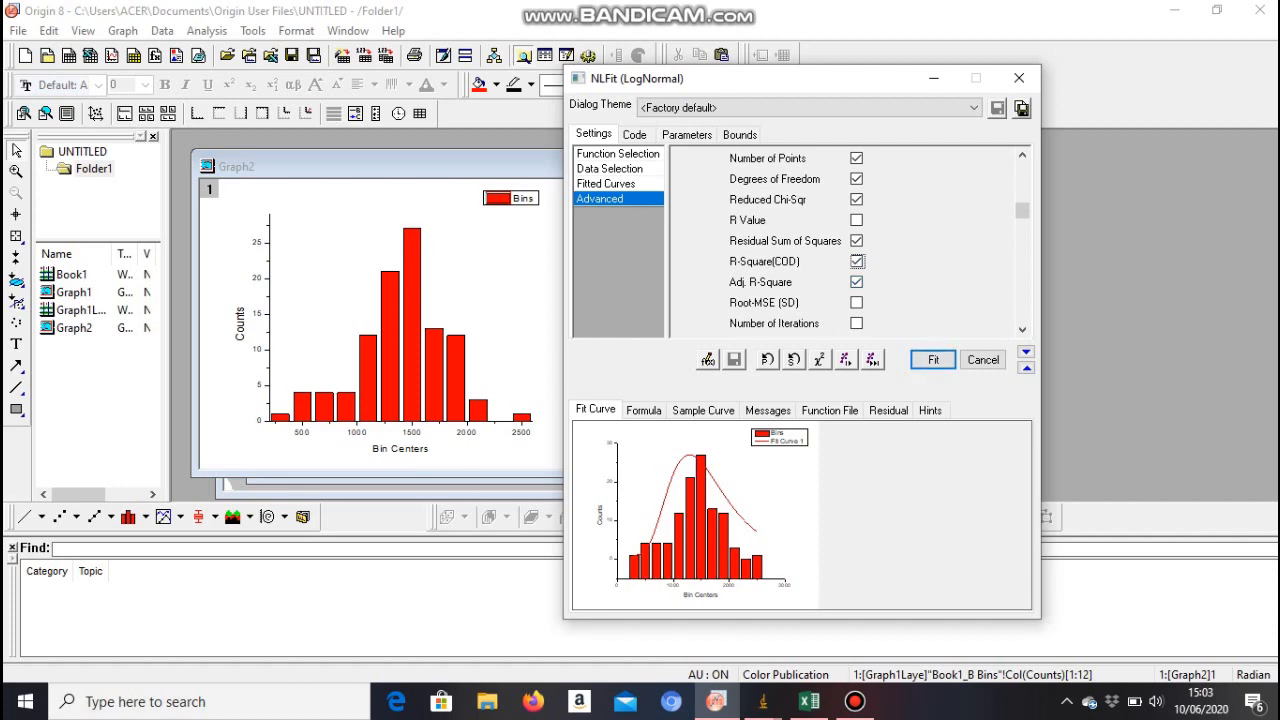
left_click(932, 359)
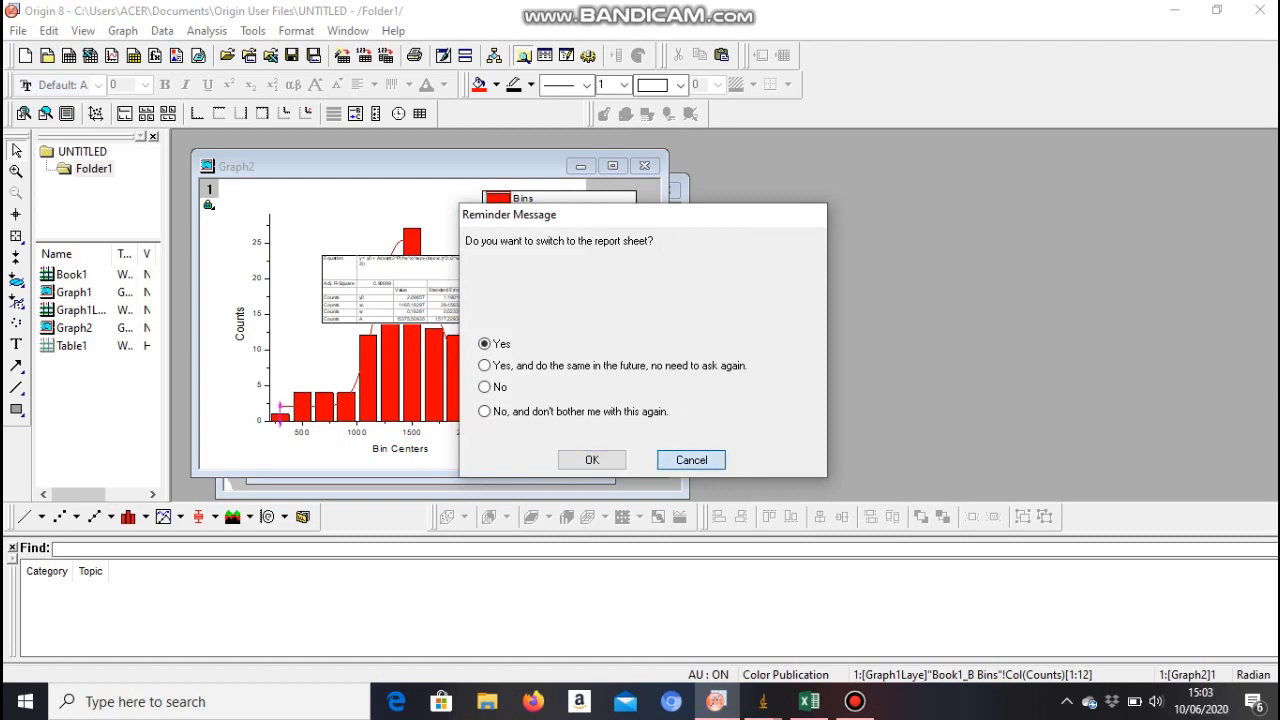
left_click(691, 460)
Step: Enlarge the fit results table on Graph2, reposition it over the plot, and minimize the graph window
left_click_drag(465, 324, 633, 433)
left_click_drag(500, 355, 438, 321)
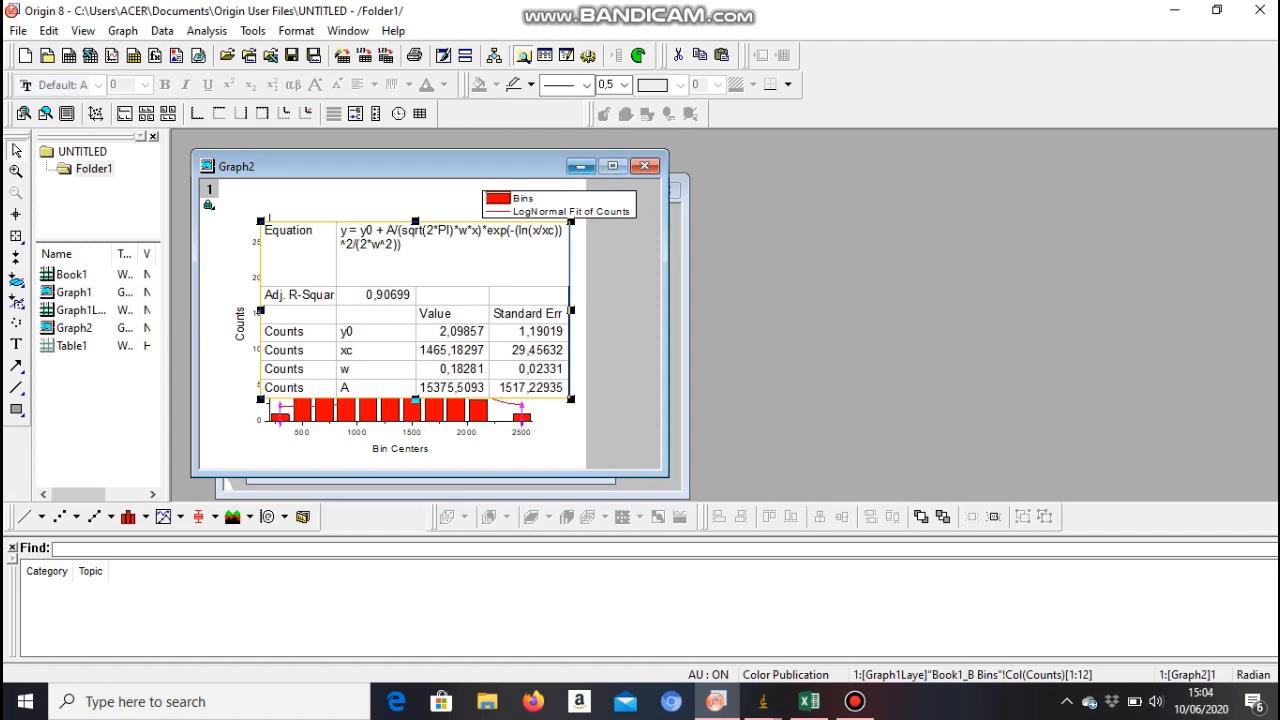
left_click(581, 166)
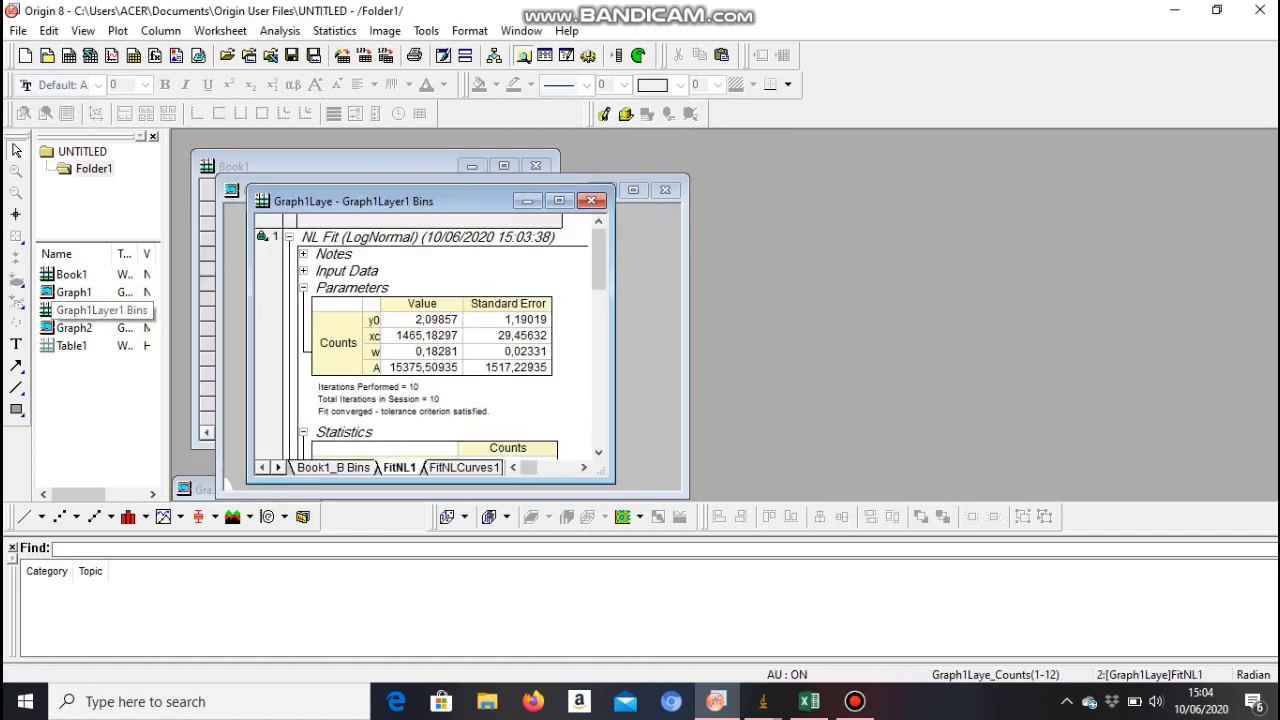
Step: Examine the fit parameters and the statistics, including R-Square(COD), in the FitNL1 report sheet
left_click_drag(484, 201, 486, 163)
scroll(470, 290, "down", 1)
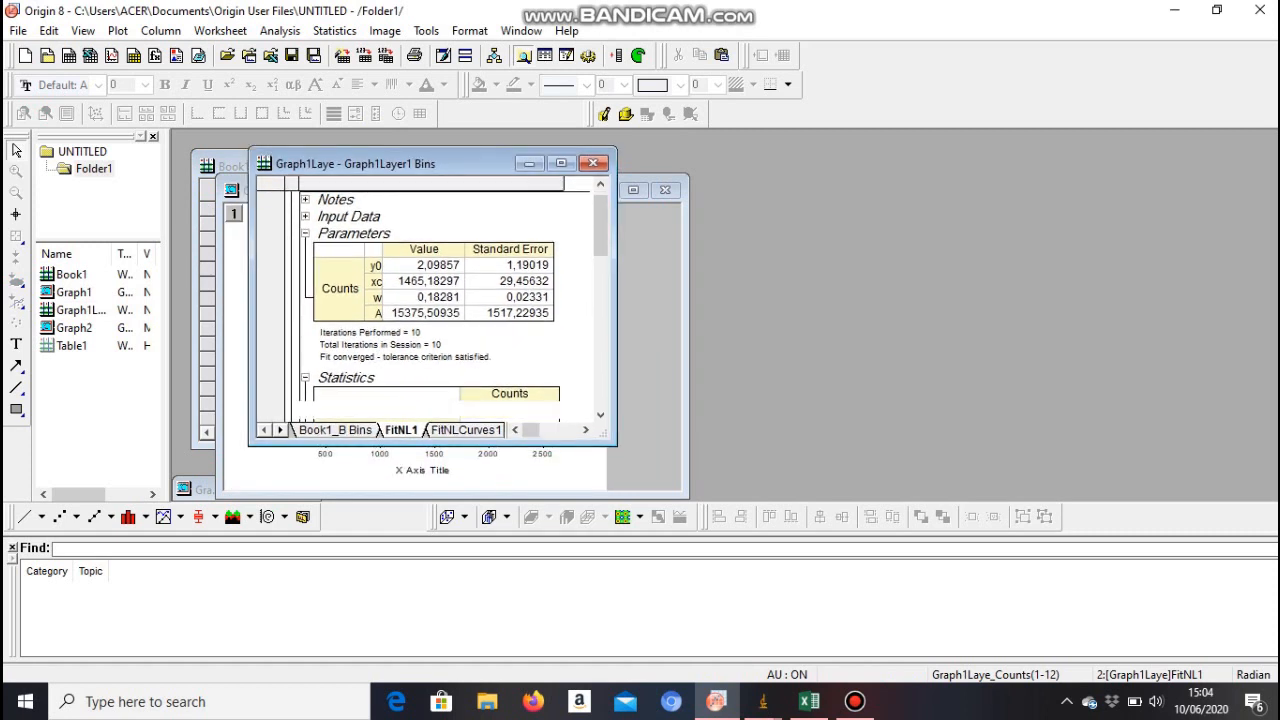
scroll(450, 300, "down", 2)
scroll(450, 300, "up", 3)
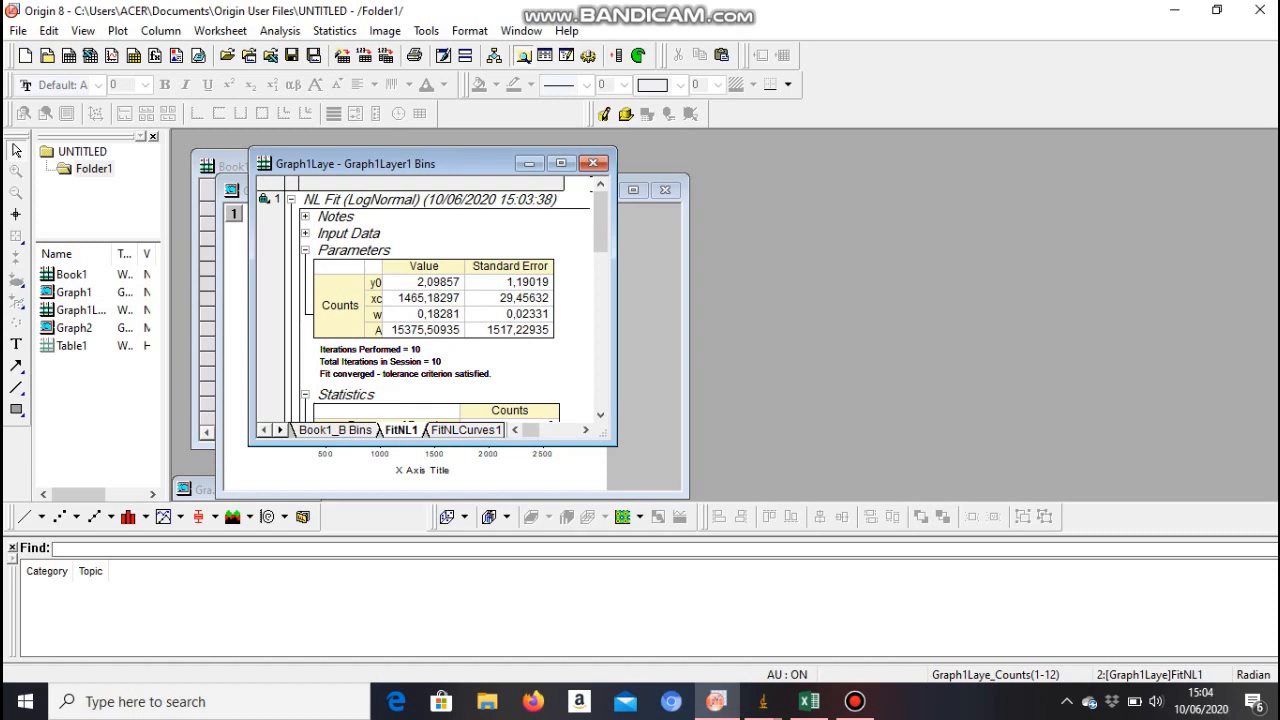
scroll(430, 300, "down", 4)
scroll(430, 300, "down", 3)
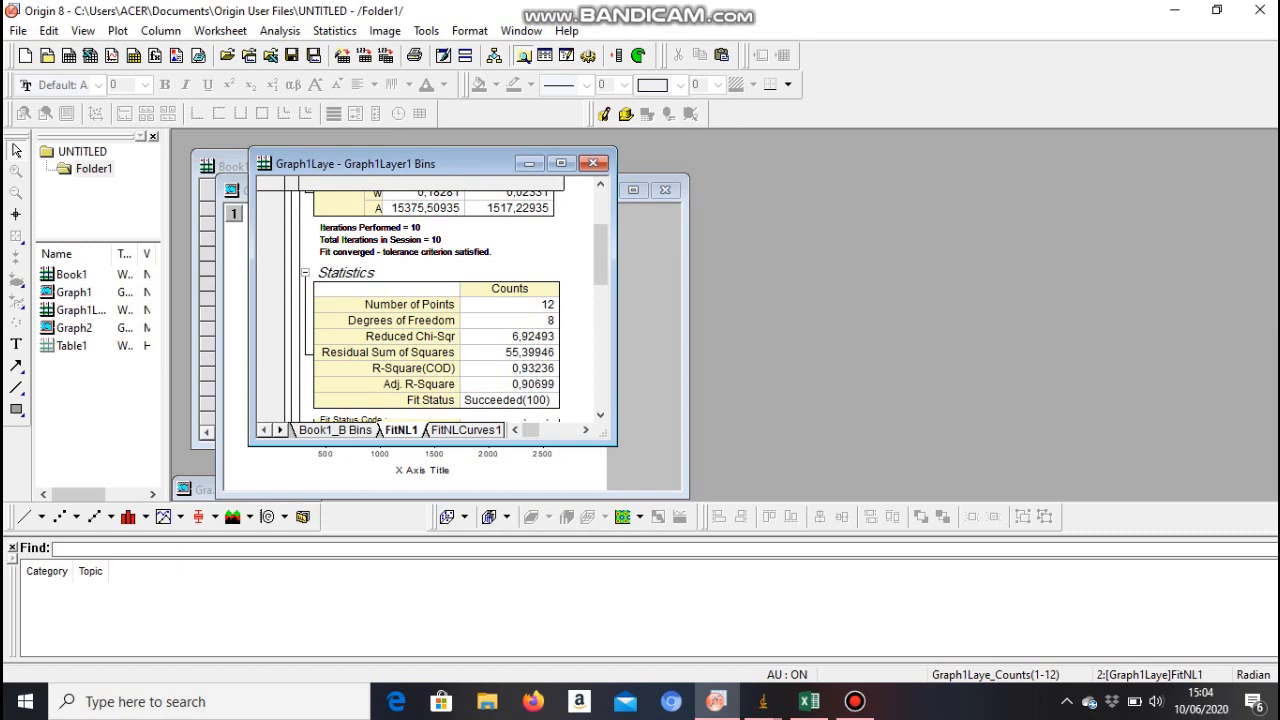
scroll(453, 305, "down", 1)
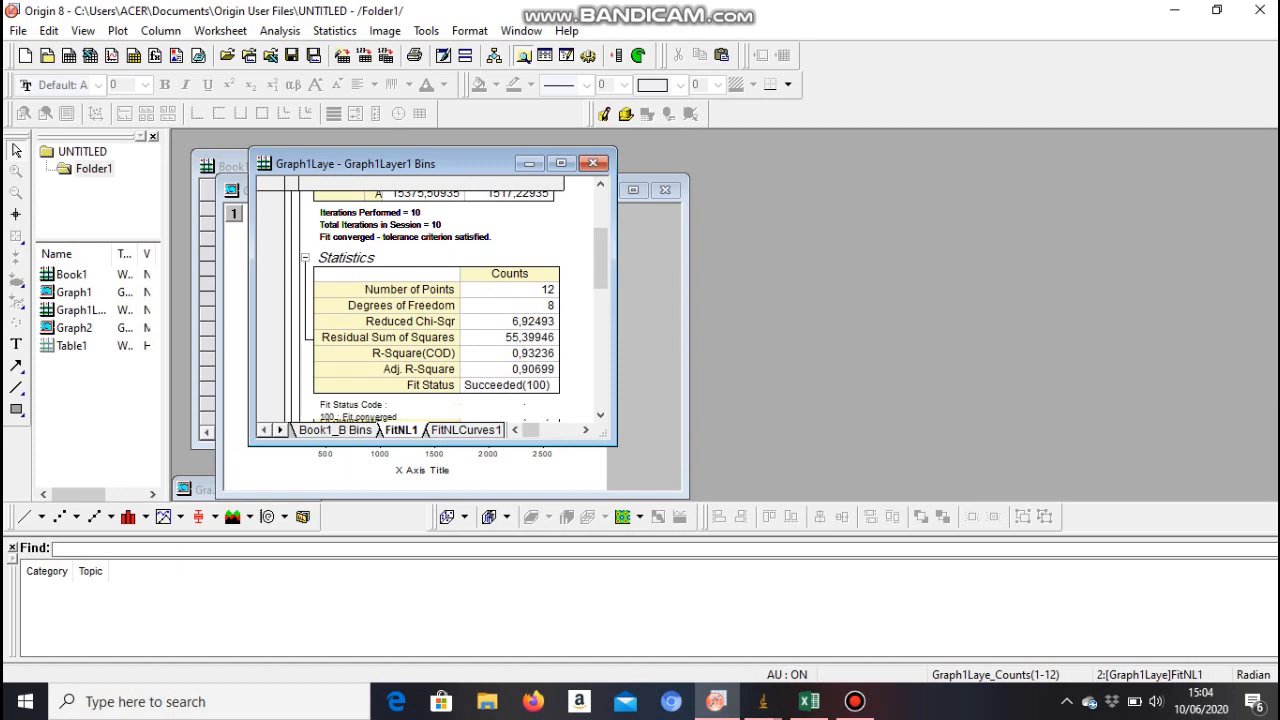